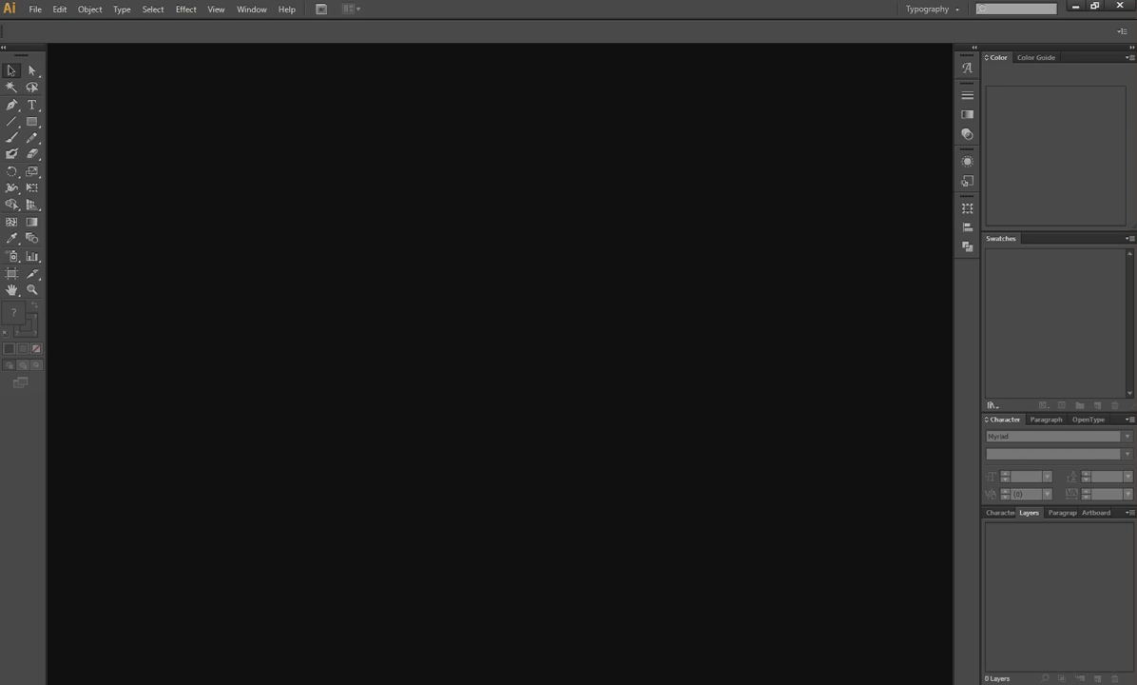
Step: Create a new A4 document in CMYK colour mode with Ctrl+N
key("alt")
key("Down")
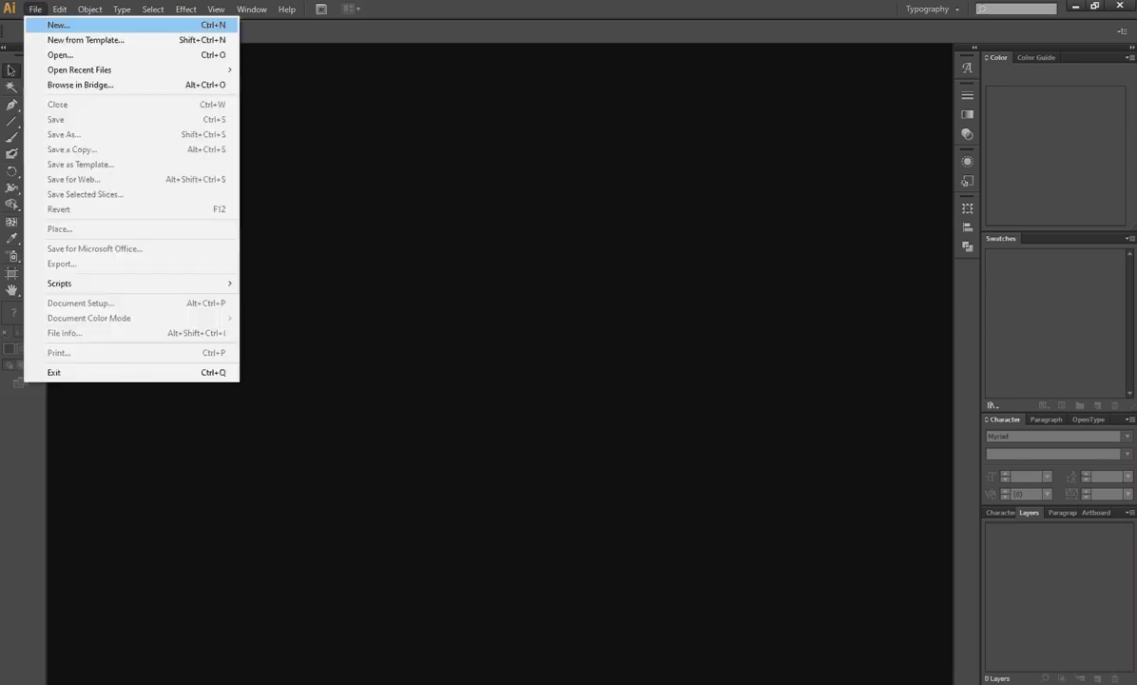
key("Escape")
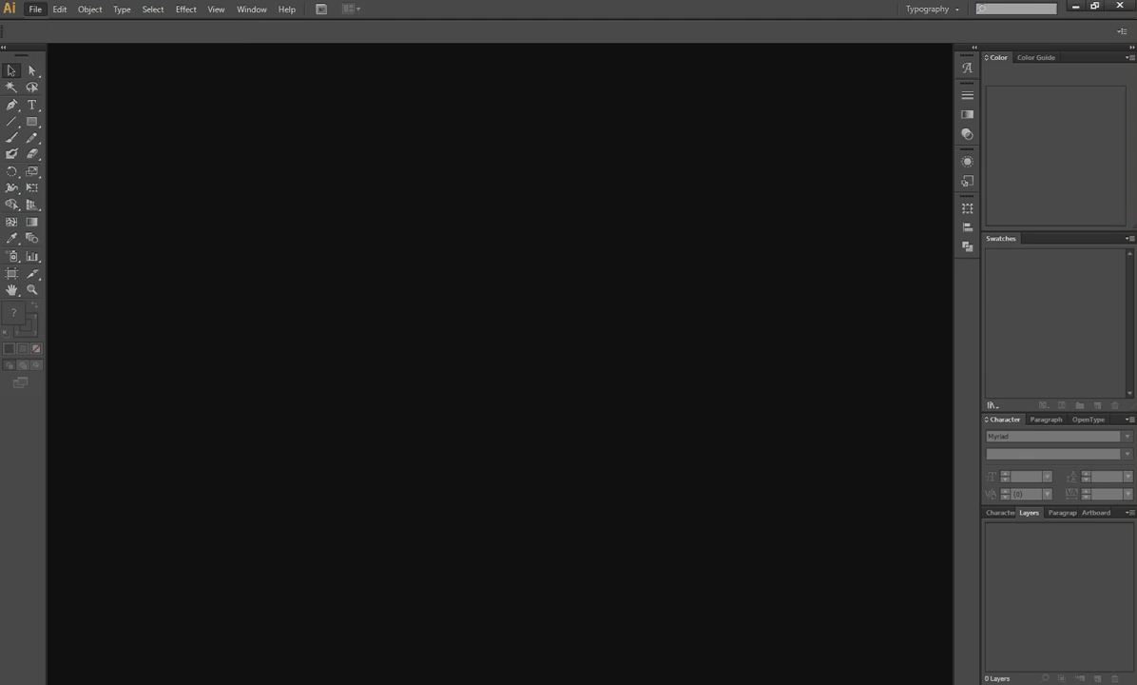
key("ctrl+n")
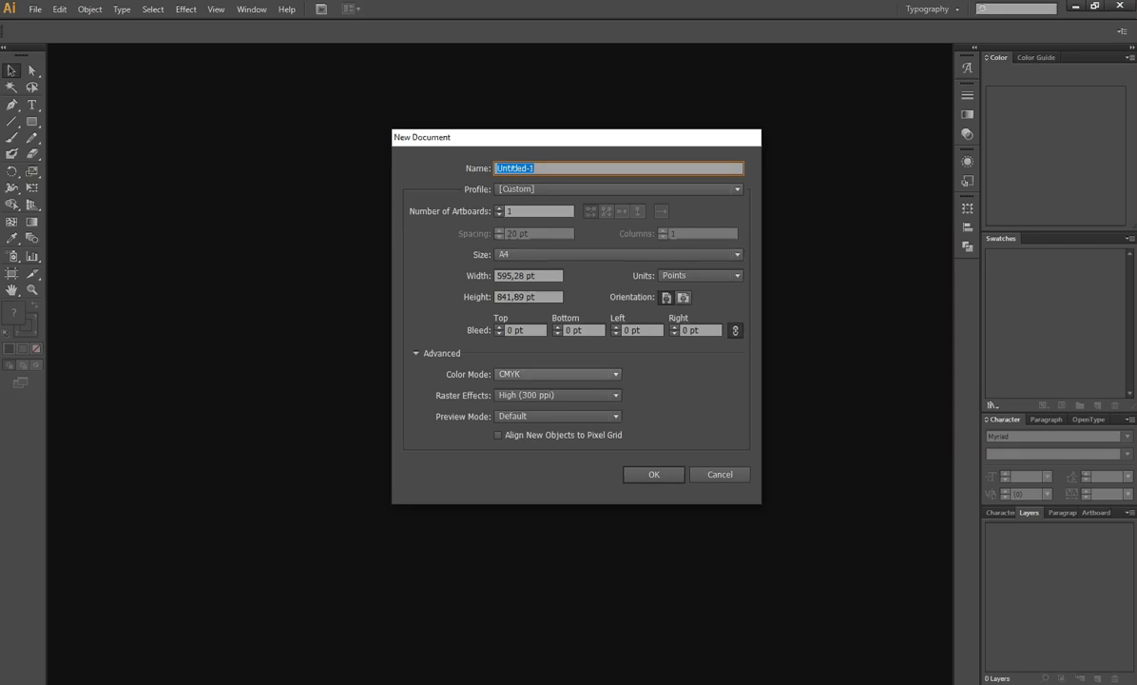
left_click(558, 374)
key("Return")
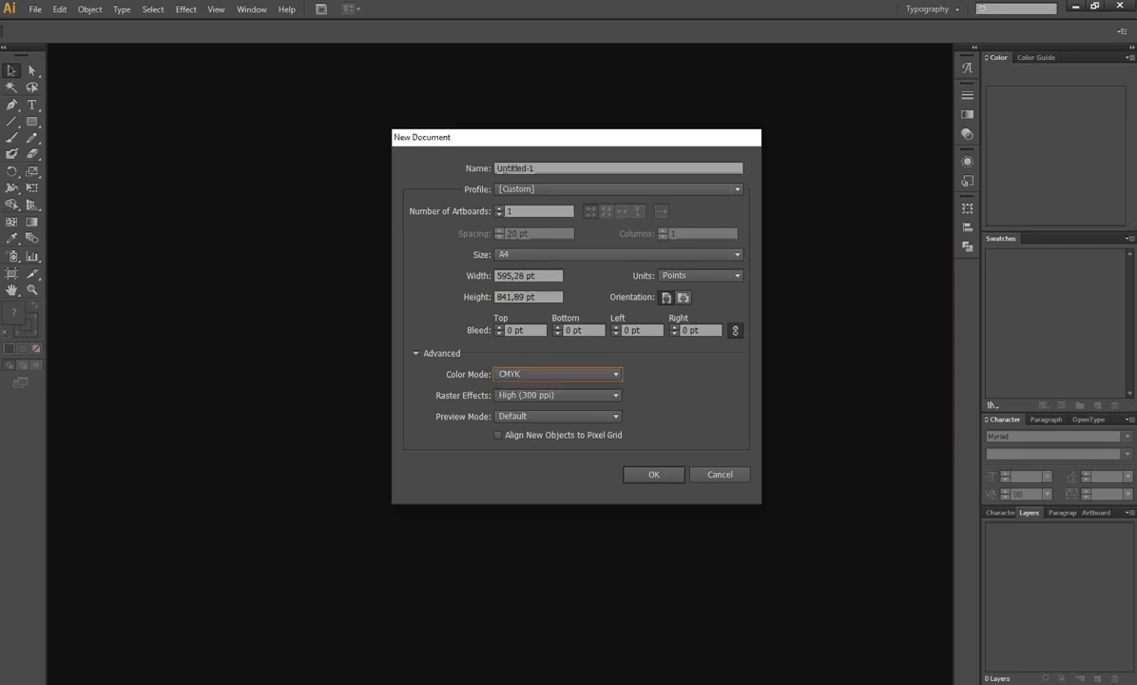
key("Return")
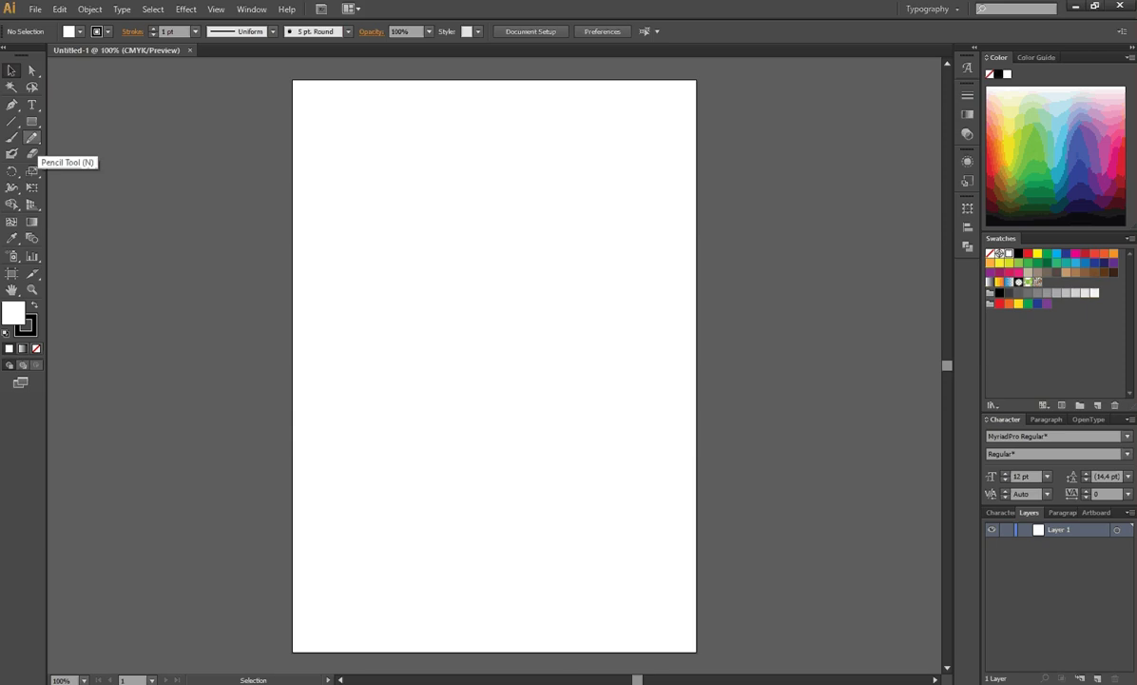
Step: With the Pencil tool, draw a wavy curve and a lower-left looping curve
left_click(32, 137)
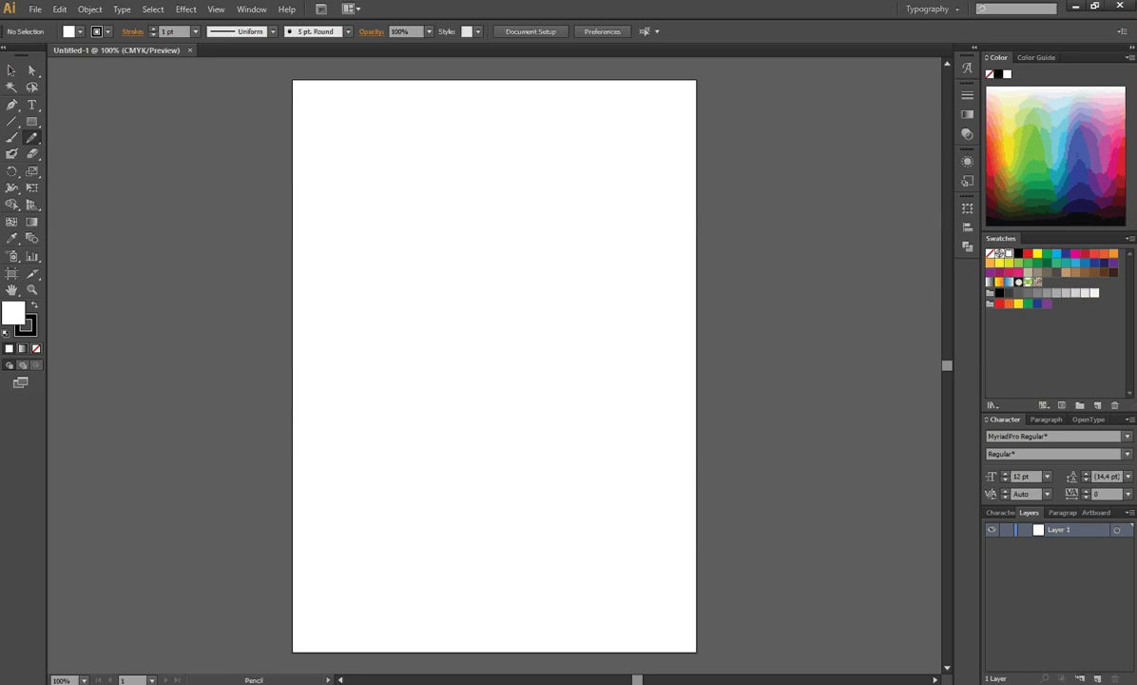
left_click_drag(351, 208, 386, 228)
left_click_drag(485, 313, 513, 375)
left_click_drag(544, 416, 545, 416)
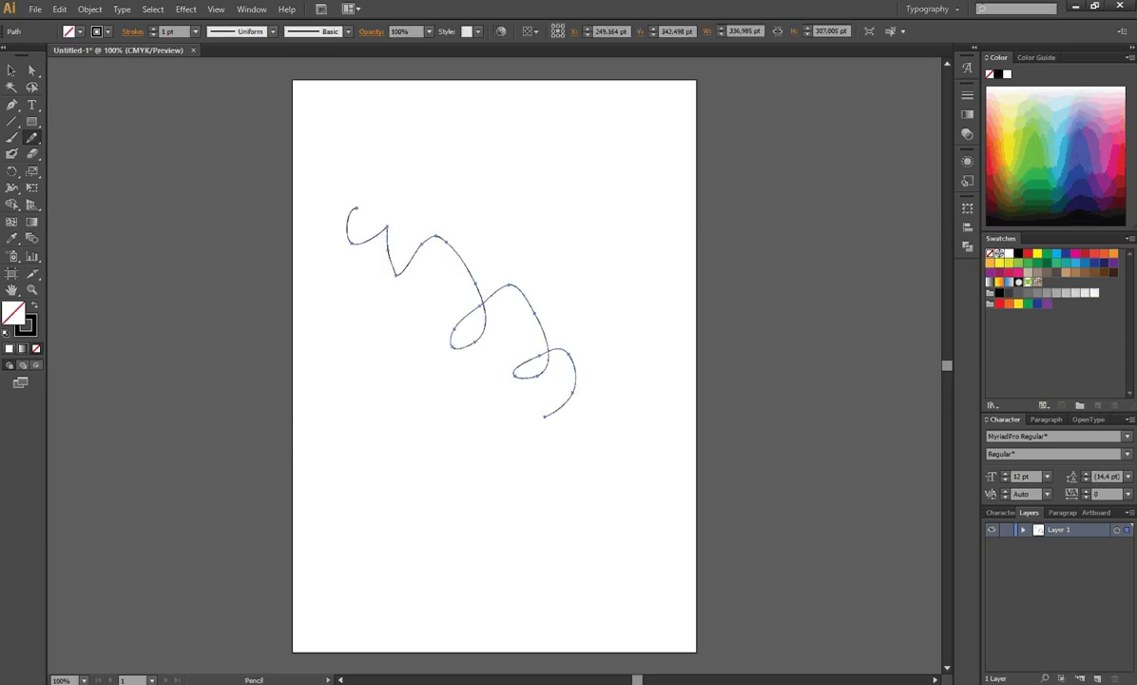
left_click_drag(341, 395, 449, 470)
left_click_drag(518, 499, 519, 499)
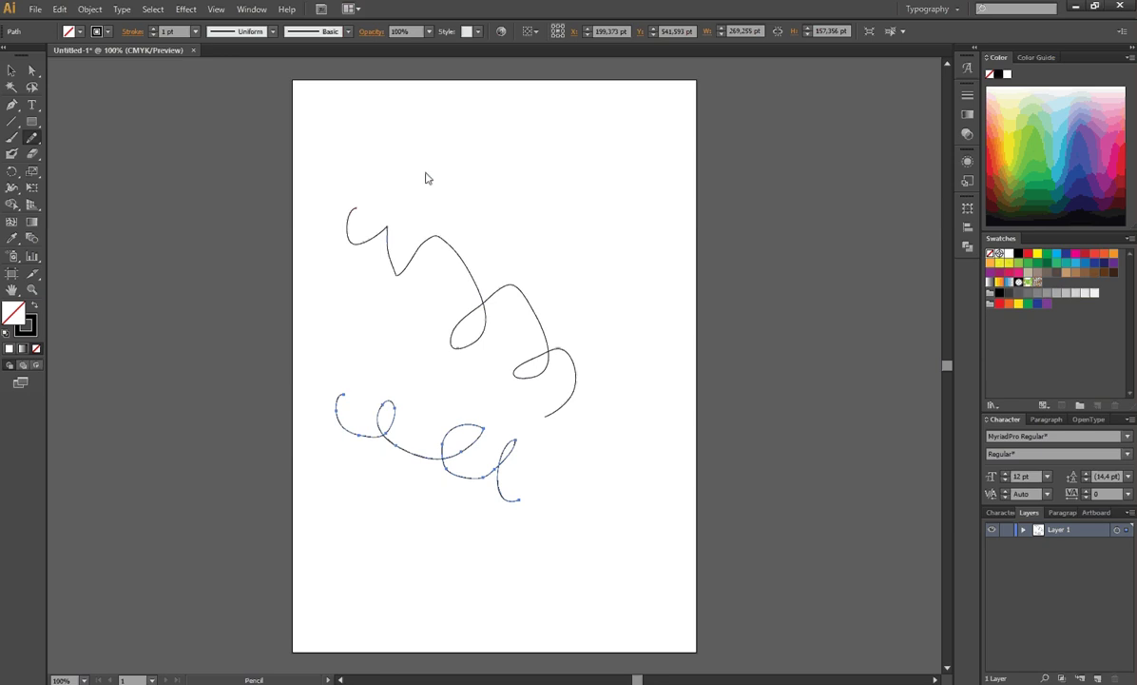
Step: Add a short top stroke, an upper-right loop, and two crossing bottom-right curves
left_click_drag(424, 172, 471, 184)
left_click_drag(503, 162, 571, 249)
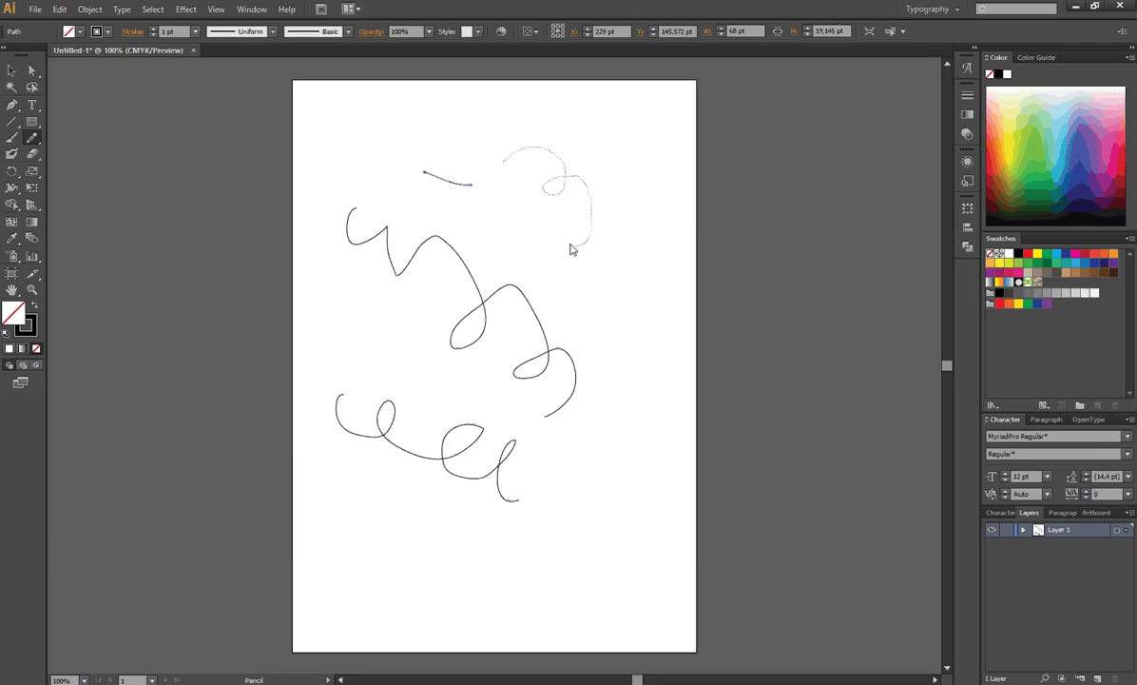
left_click_drag(570, 249, 594, 302)
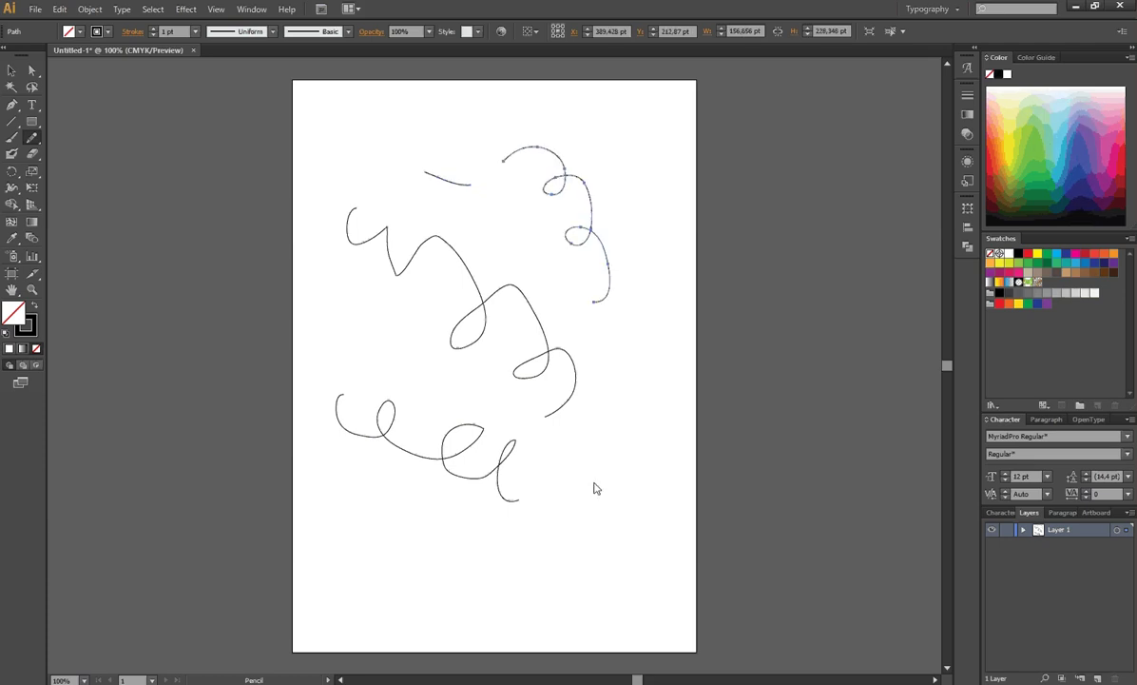
mouse_move(579, 469)
left_mouse_down()
mouse_move(609, 490)
mouse_move(607, 565)
left_mouse_up()
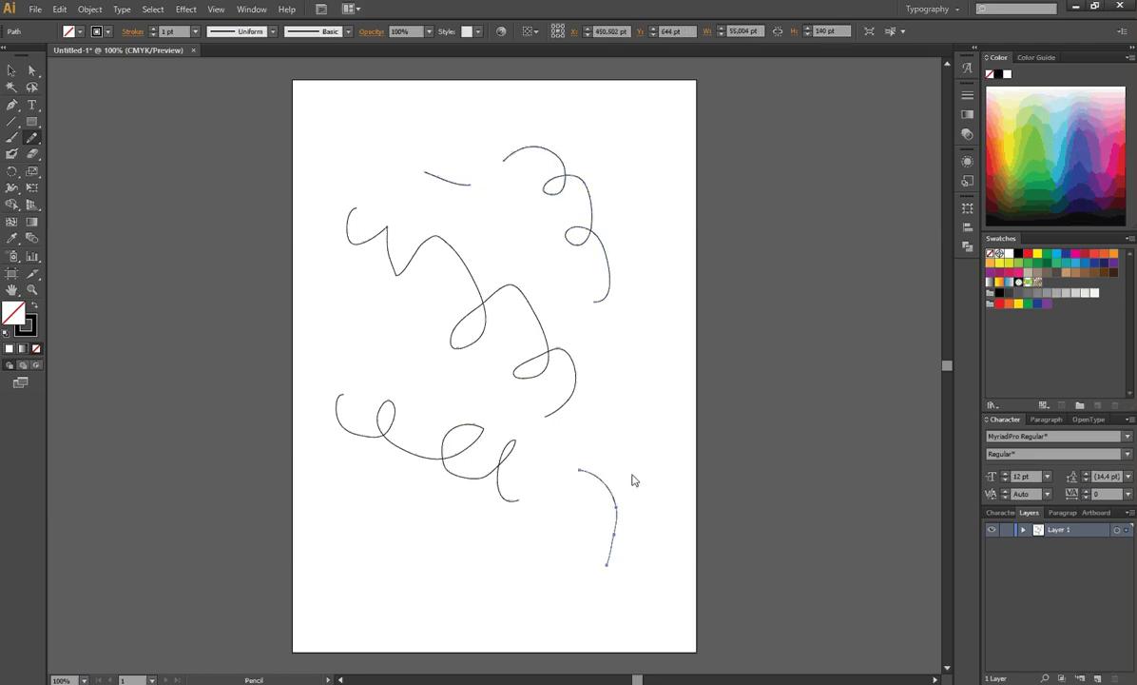
mouse_move(588, 507)
left_mouse_down()
mouse_move(618, 465)
mouse_move(626, 385)
mouse_move(676, 390)
left_mouse_up()
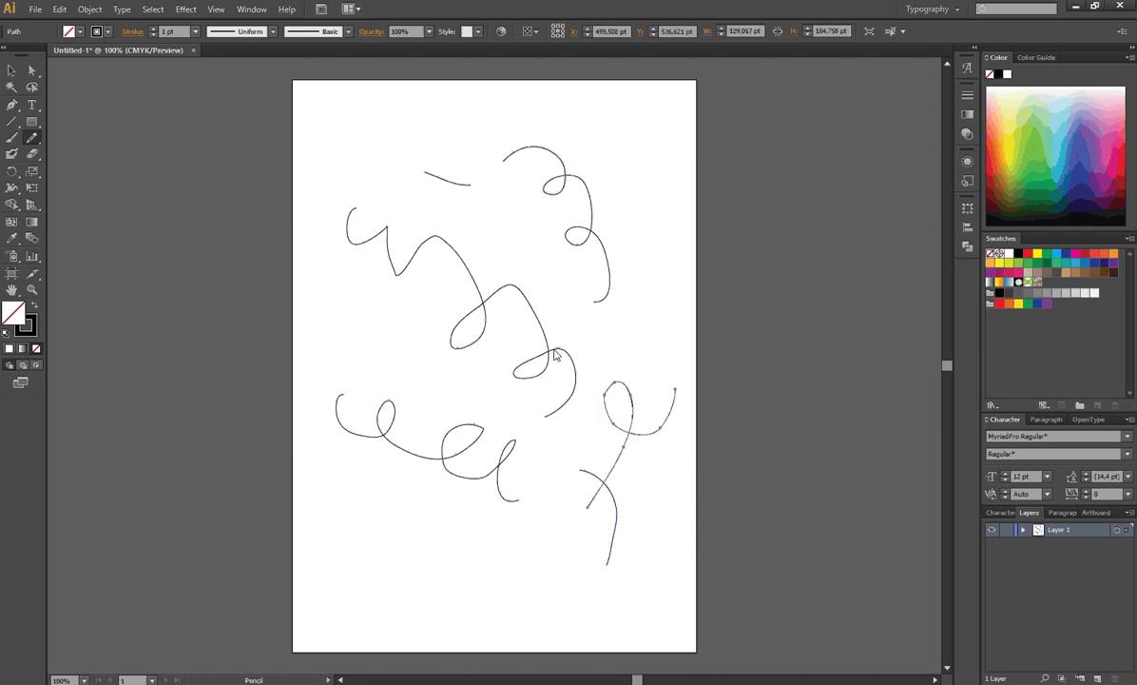
Step: Zoom in three times on the pencil strokes and scroll up and down to inspect them
key("z")
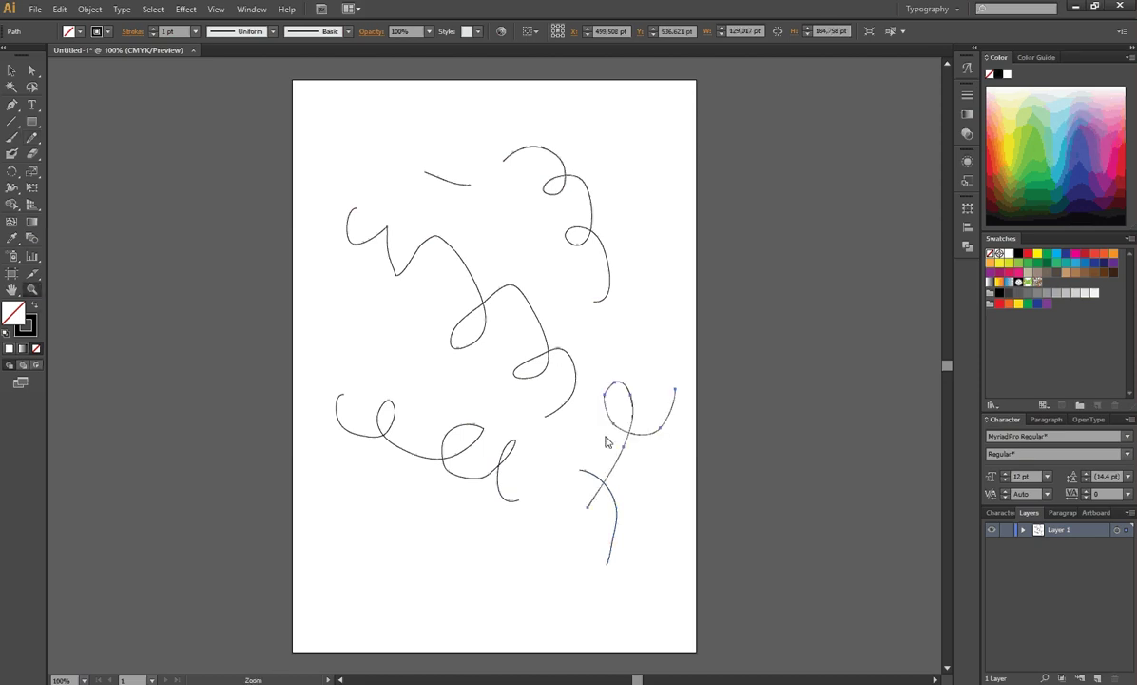
left_click(580, 418)
left_click(528, 385)
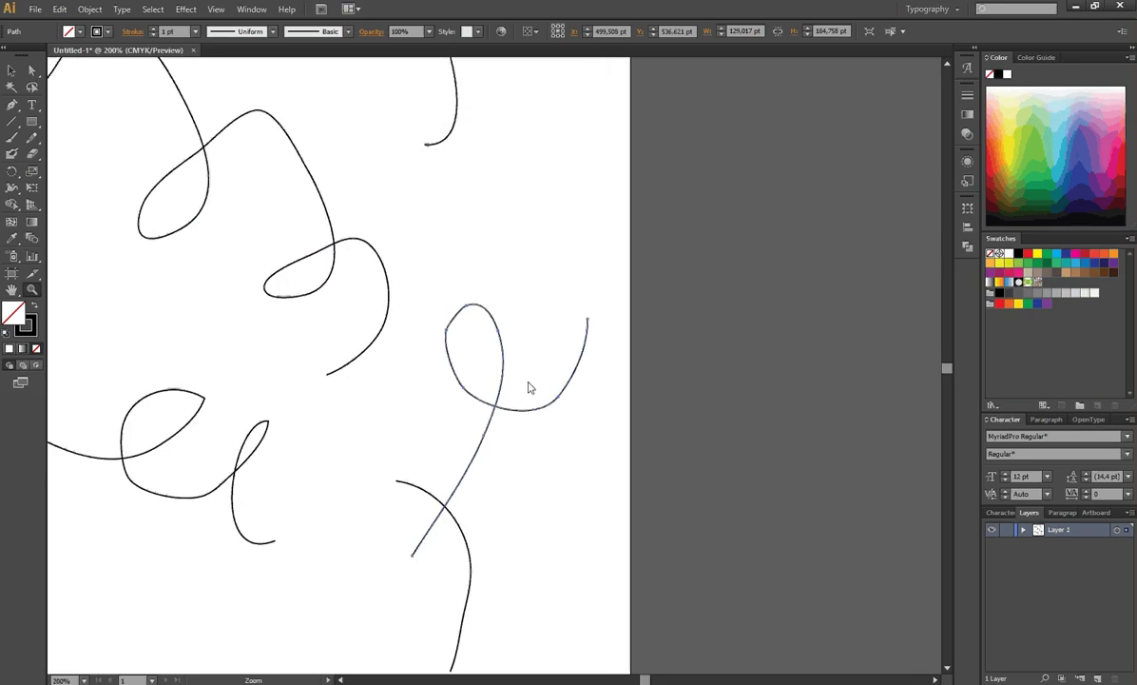
left_click(464, 336)
scroll(541, 419, "up", 3)
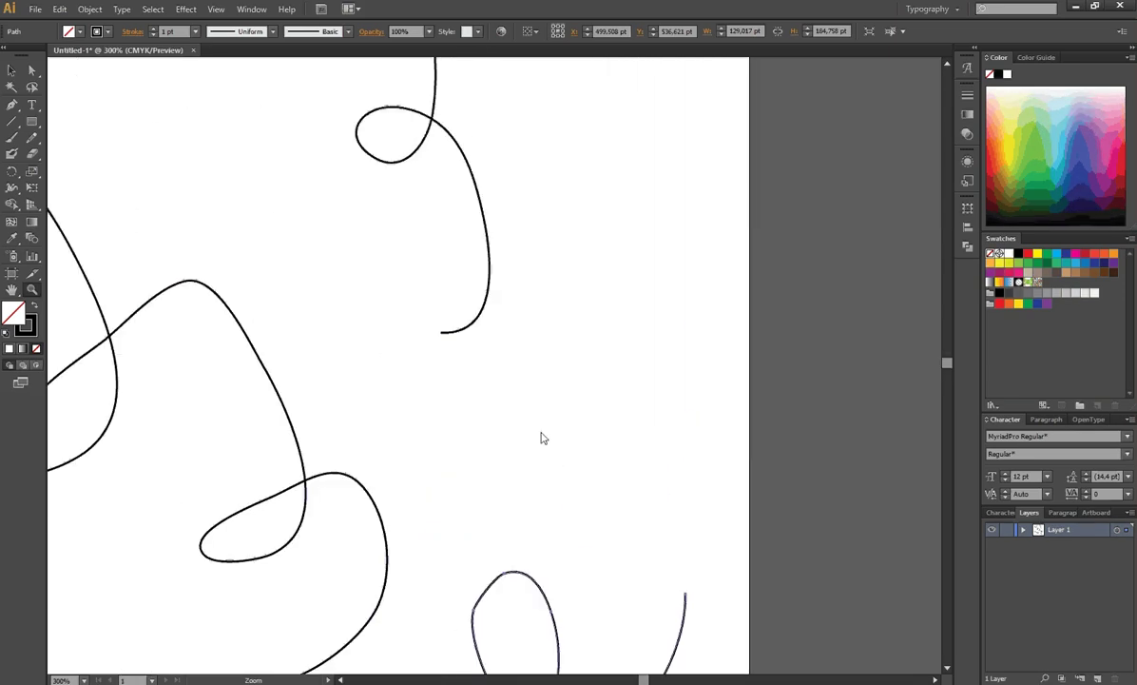
scroll(465, 423, "up", 2)
scroll(418, 314, "up", 2)
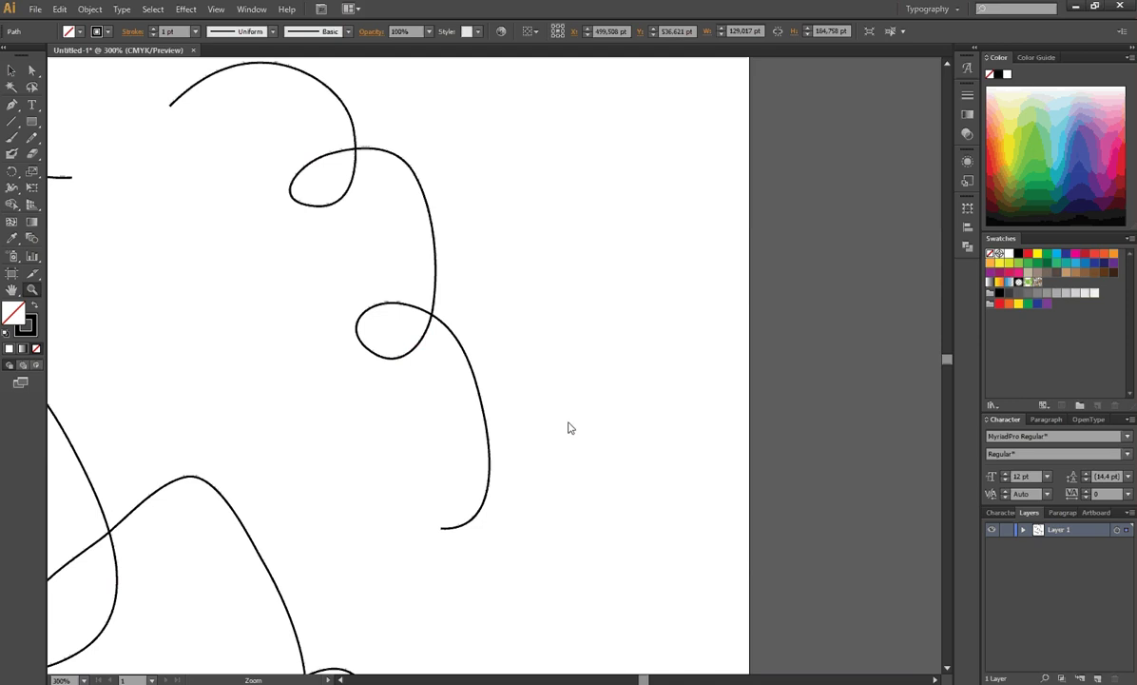
scroll(567, 476, "down", 2)
scroll(533, 498, "down", 4)
scroll(381, 428, "down", 2)
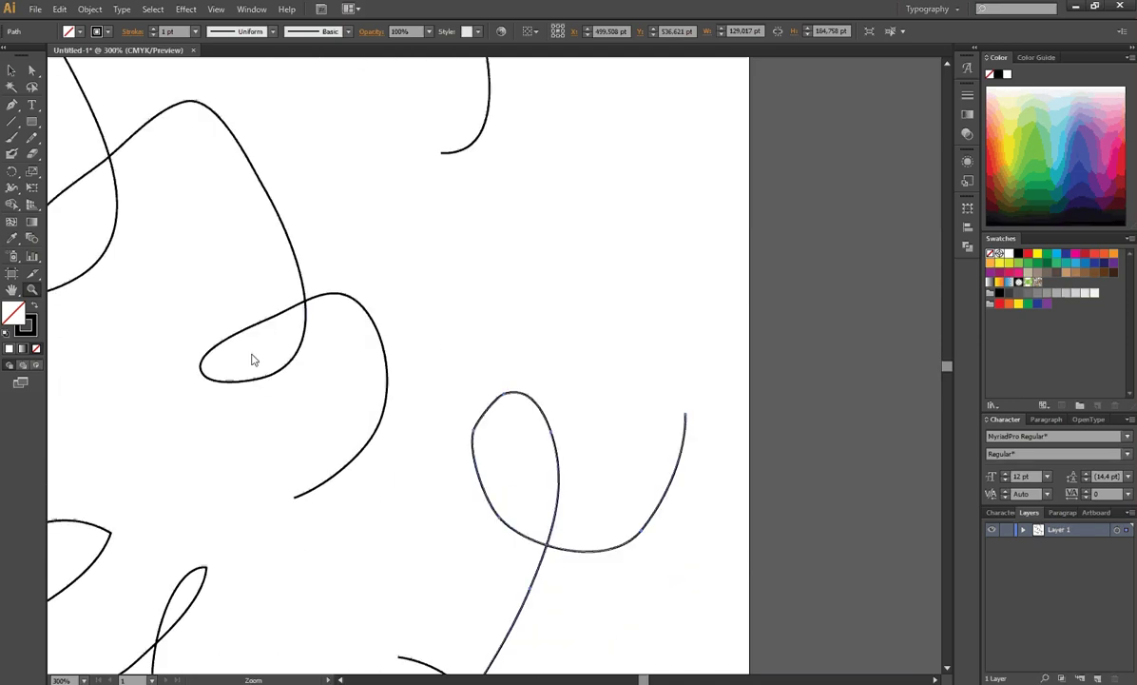
scroll(485, 390, "down", 1)
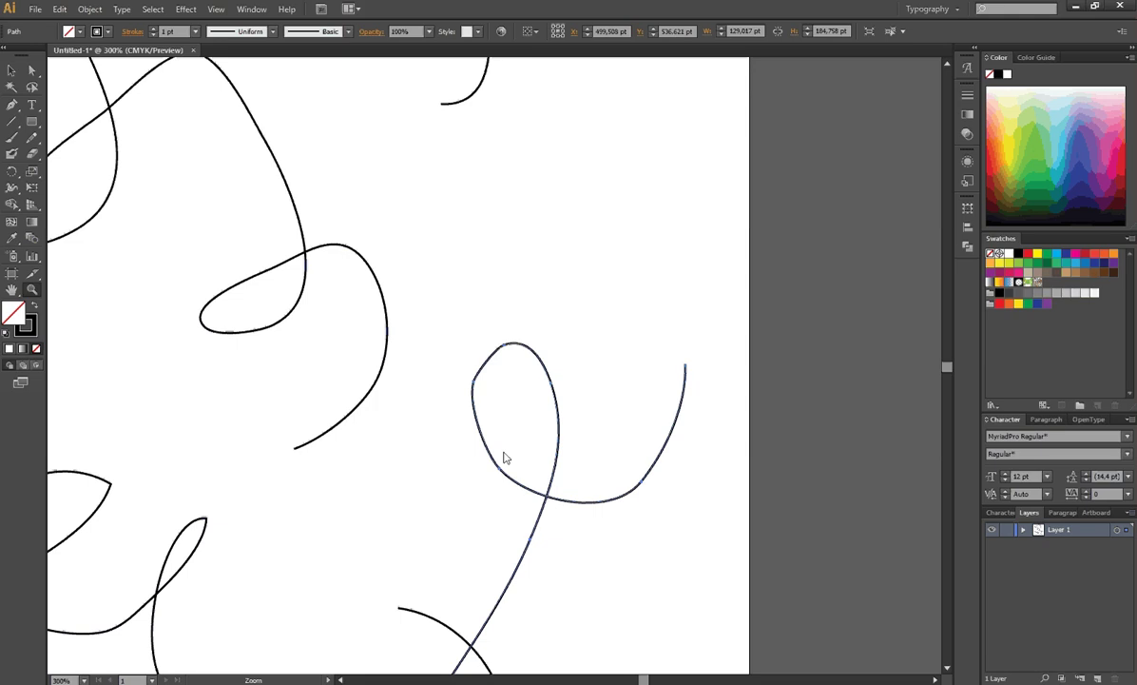
Step: Zoom out slightly, pan around the curves, then zoom back in closer
scroll(466, 380, "up", 1)
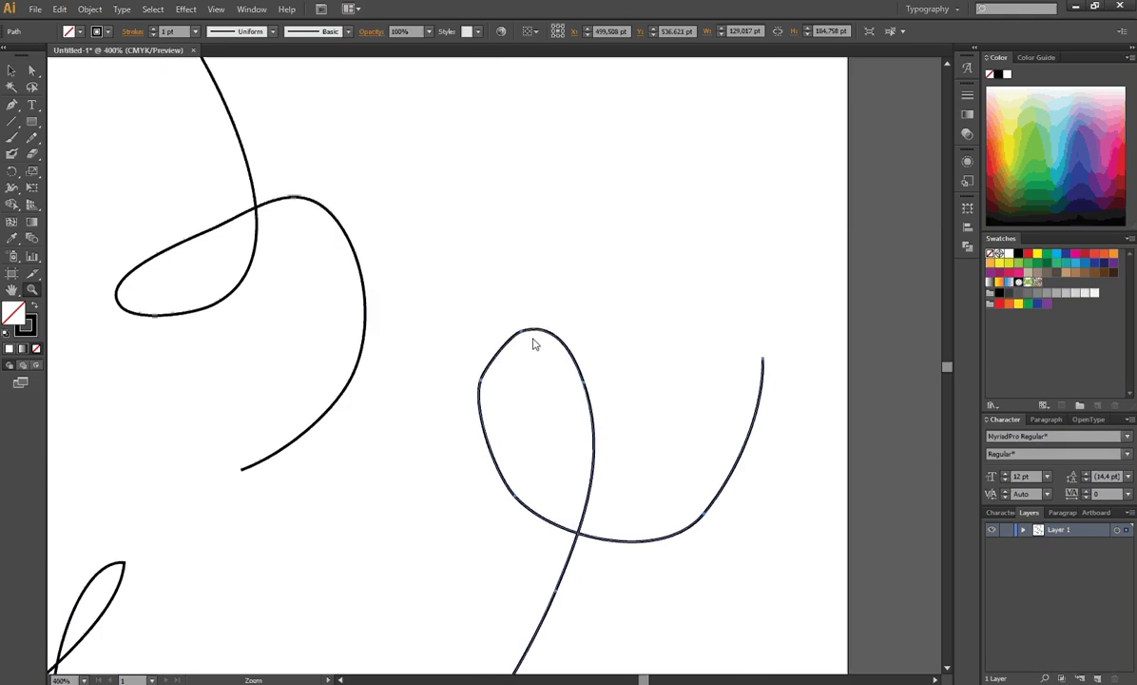
scroll(540, 419, "up", 2)
scroll(544, 434, "up", 4)
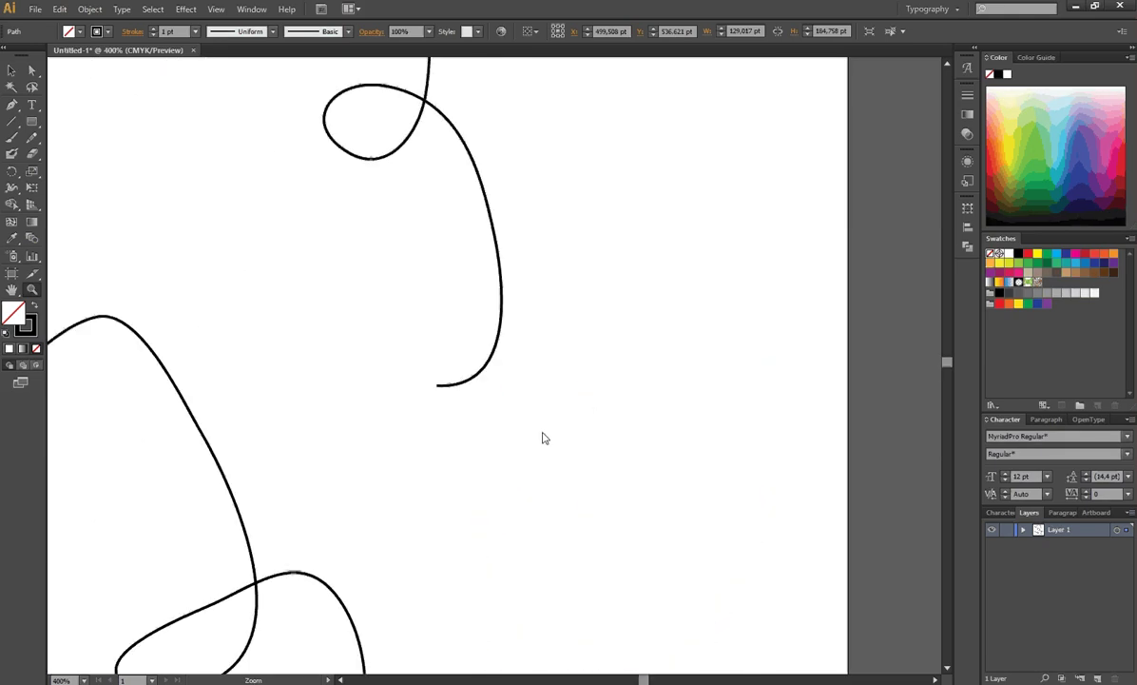
scroll(514, 485, "up", 4)
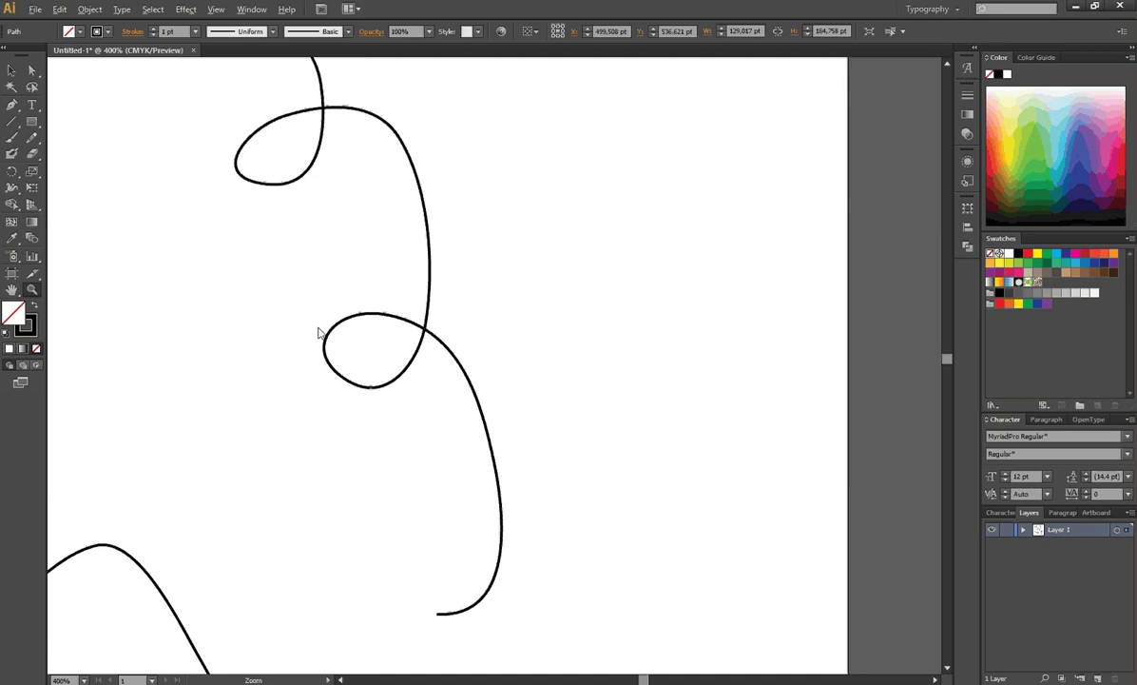
key("ctrl+minus")
scroll(379, 357, "up", 2)
scroll(417, 378, "down", 4)
scroll(449, 484, "right", 3)
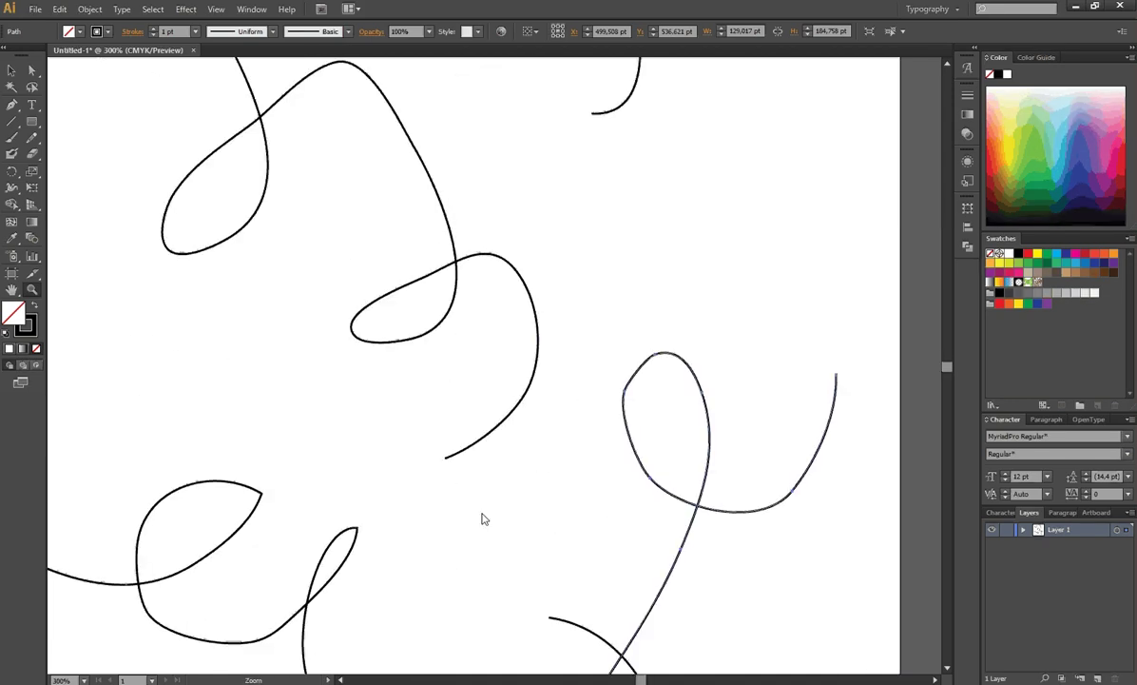
scroll(482, 518, "down", 4)
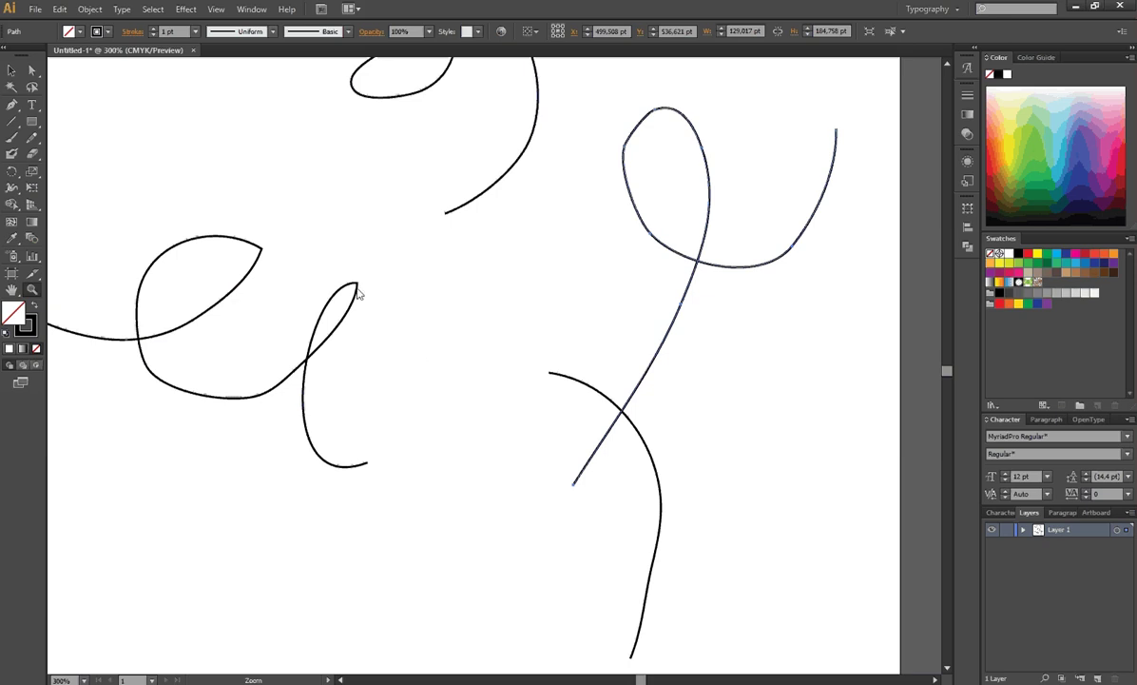
key("ctrl+plus")
key("ctrl+plus")
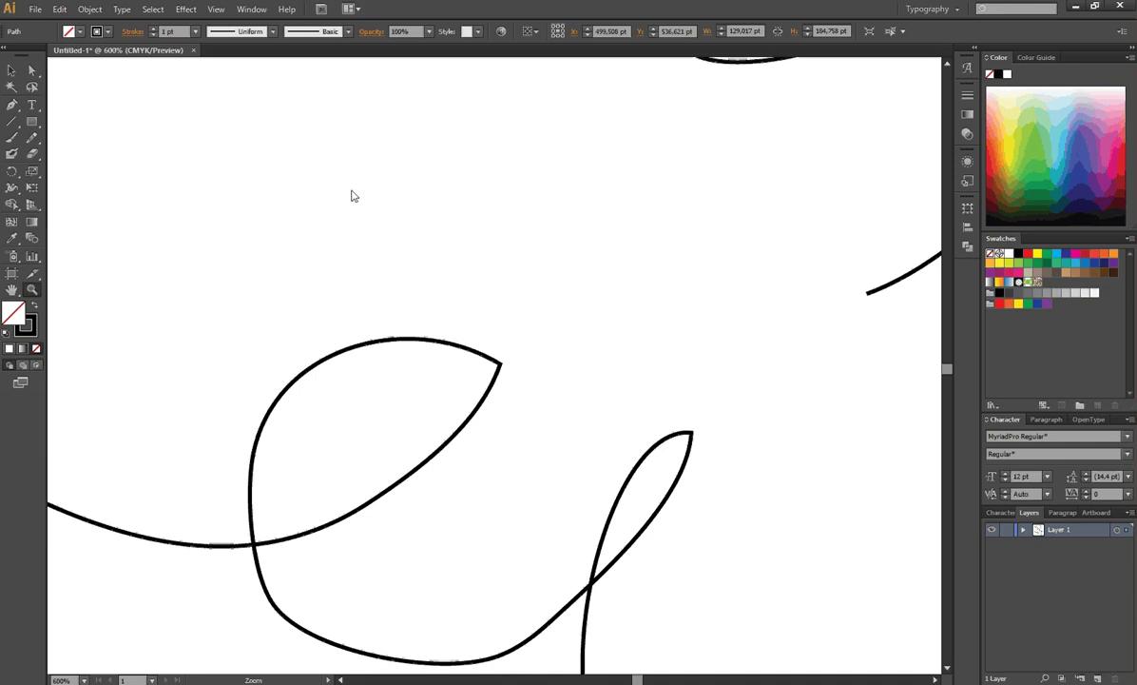
Step: Select the lower-left looping curve, then switch to the Direct Selection tool
key("v")
left_click(481, 357)
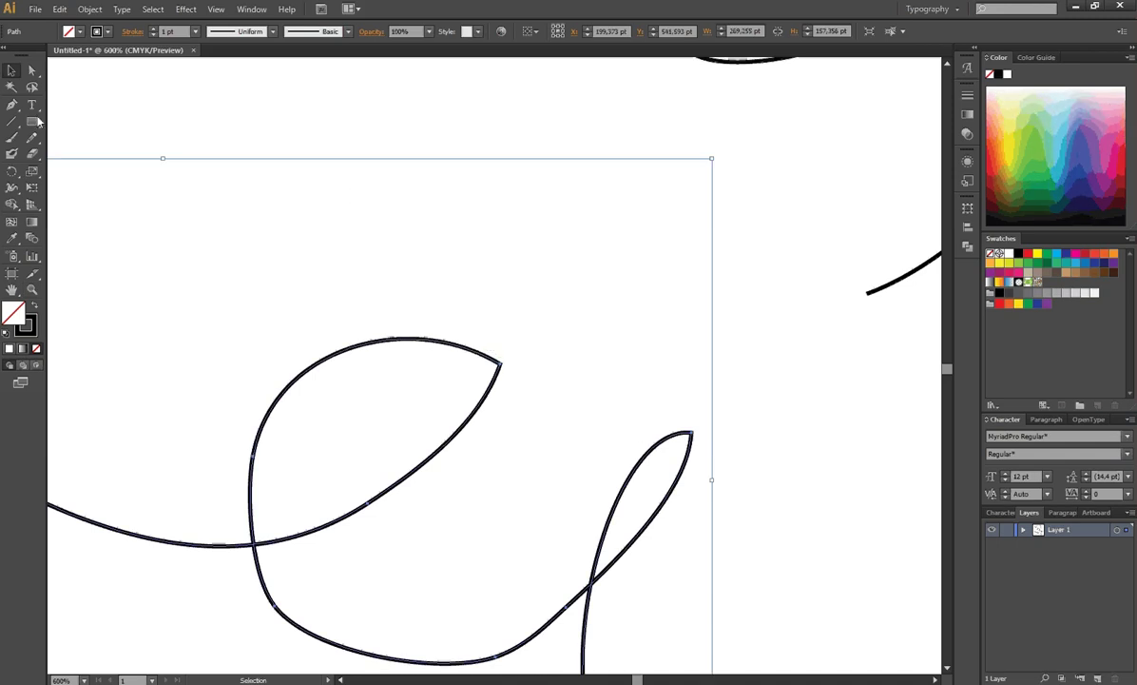
left_click(31, 71)
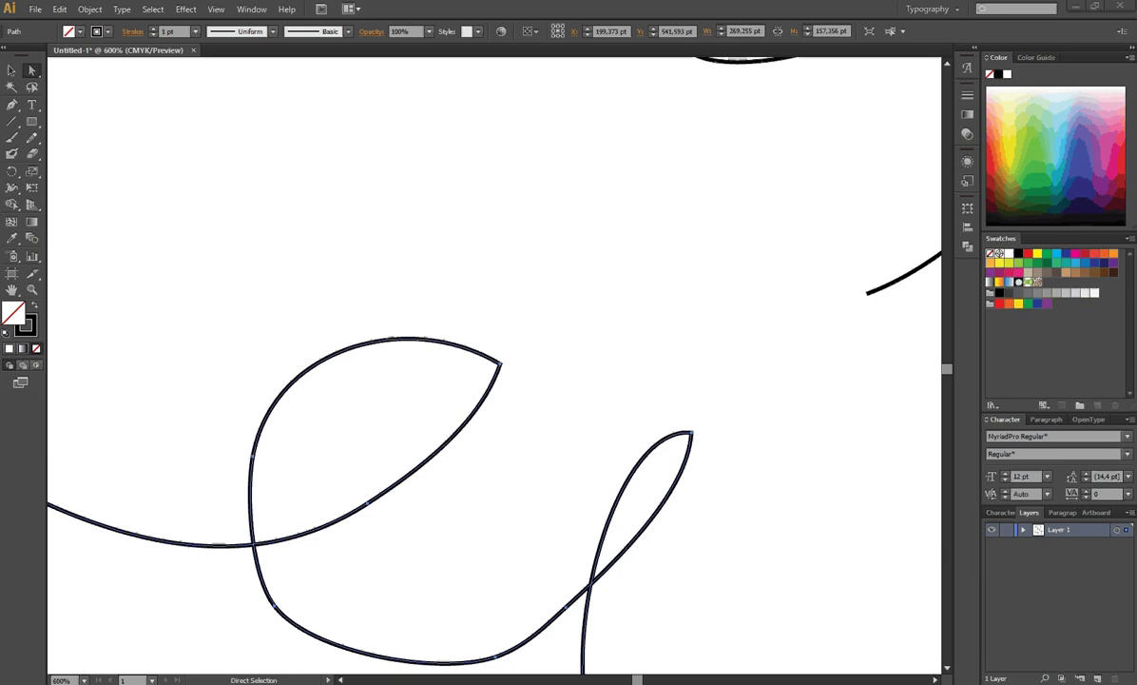
Step: Zoom out to see more of the curves, then return to the Pencil tool
left_click(32, 288)
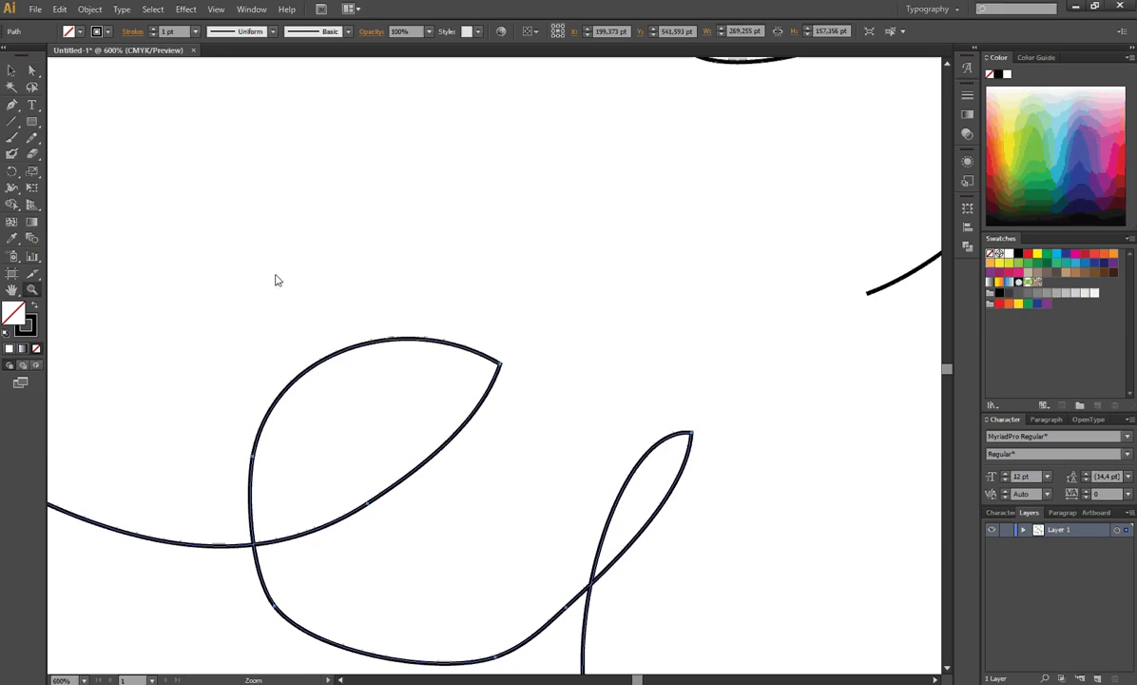
left_click(278, 279, "alt")
left_click(359, 304, "alt")
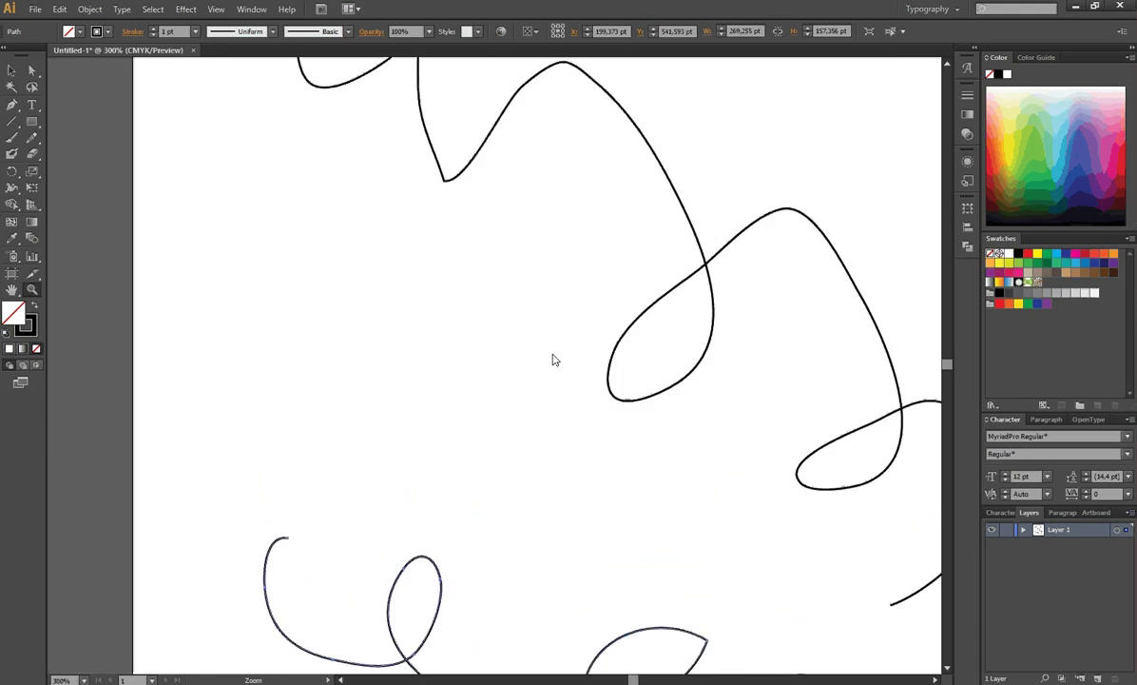
left_click(935, 679)
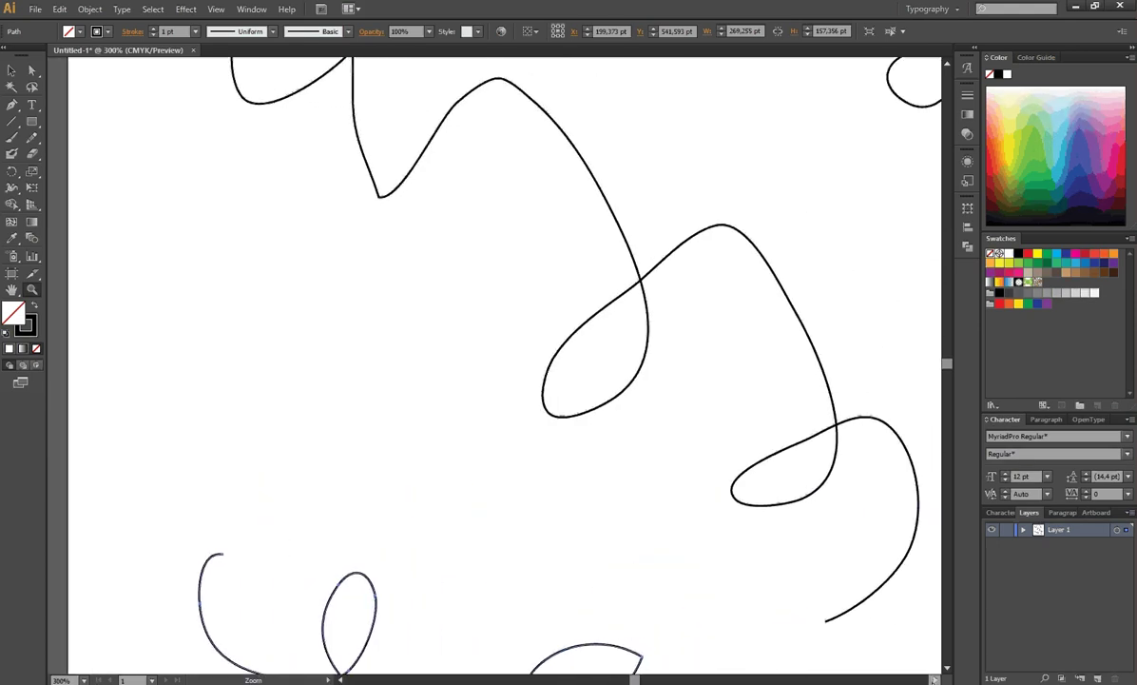
scroll(769, 538, "up", 1)
scroll(761, 561, "up", 3)
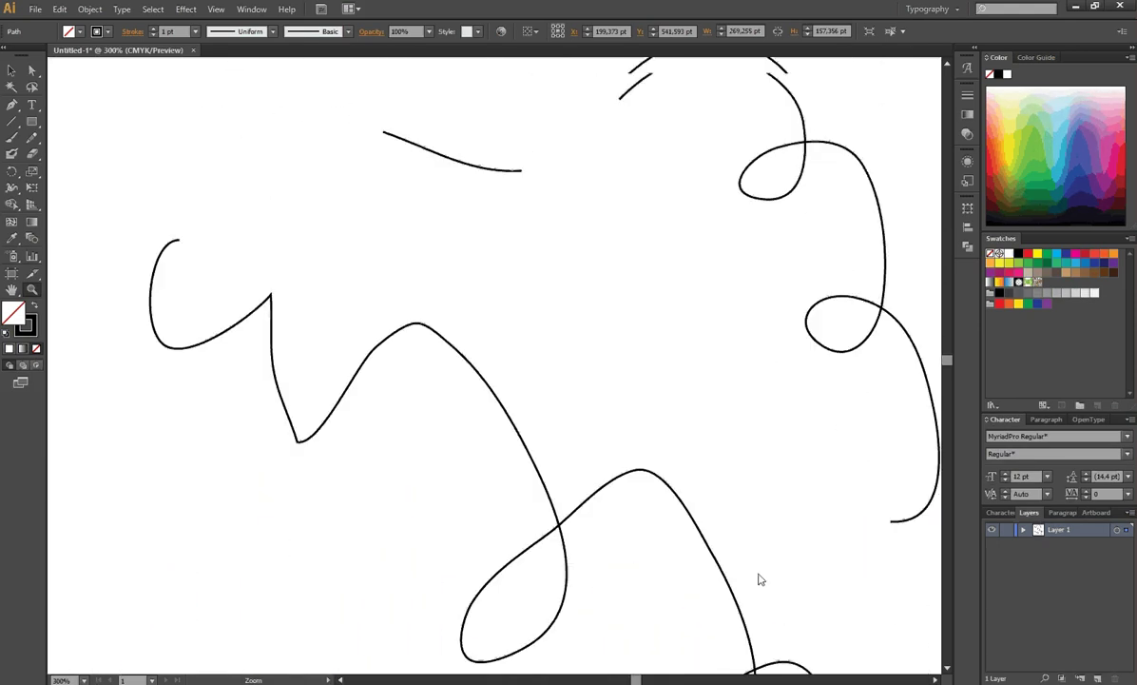
scroll(757, 579, "up", 1)
left_click(935, 679)
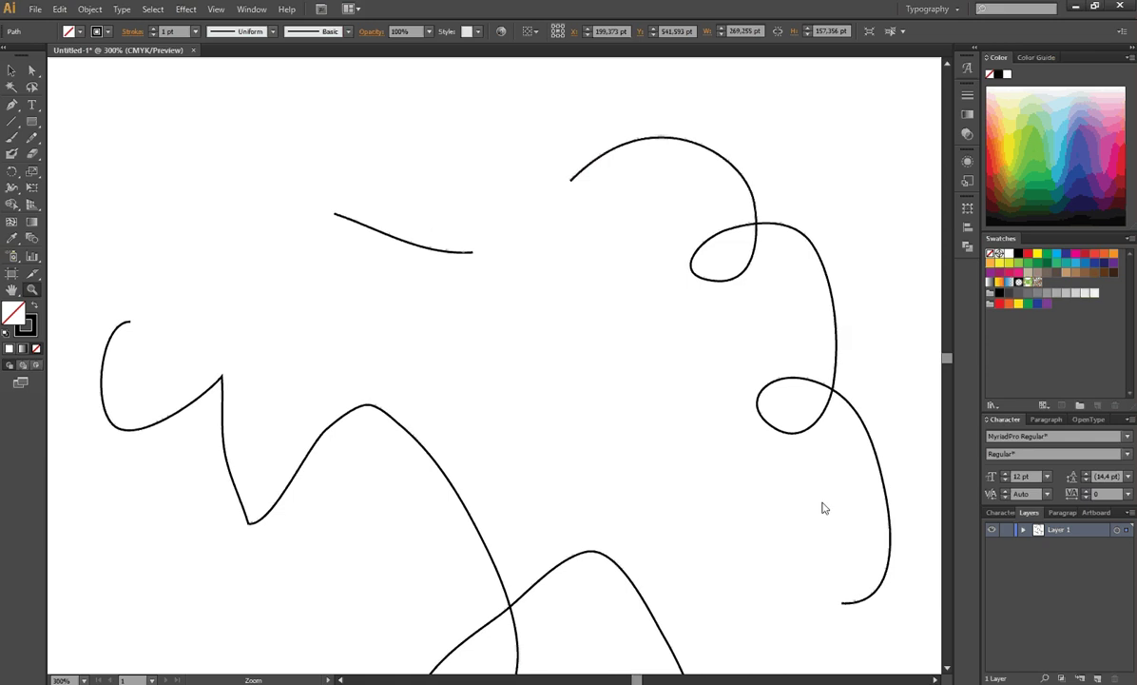
left_click(35, 141)
Step: In Pencil Tool Options, try Fidelity 6.5 and 20 pixels, then apply 2 pixels
double_click(35, 141)
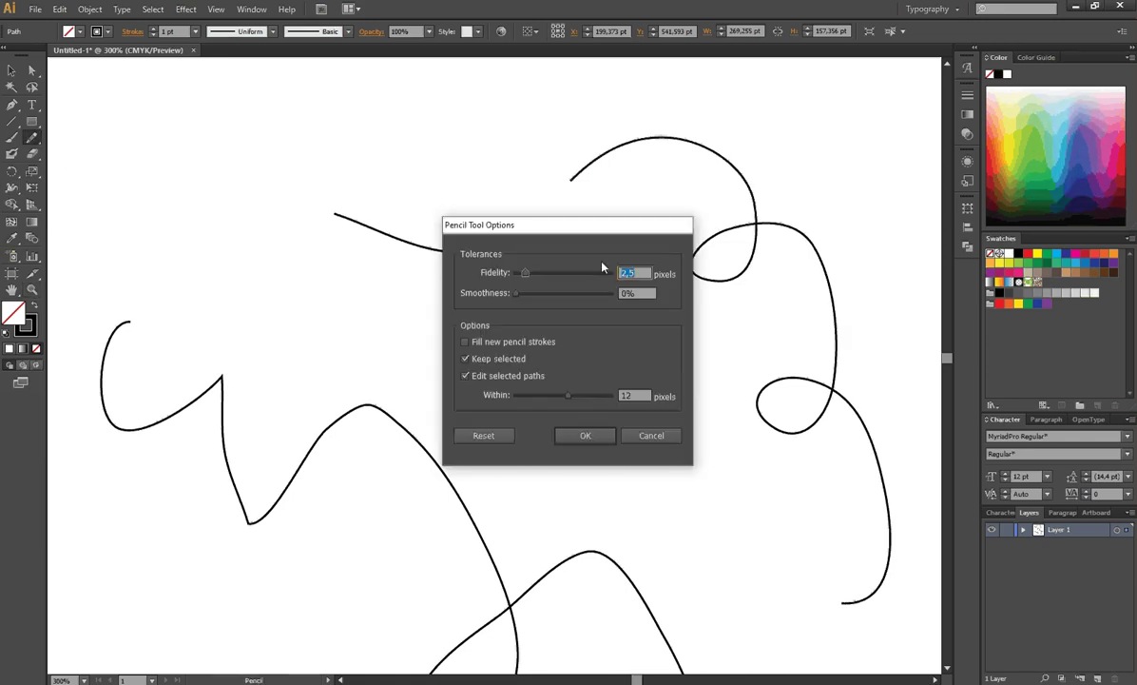
left_click_drag(541, 231, 543, 226)
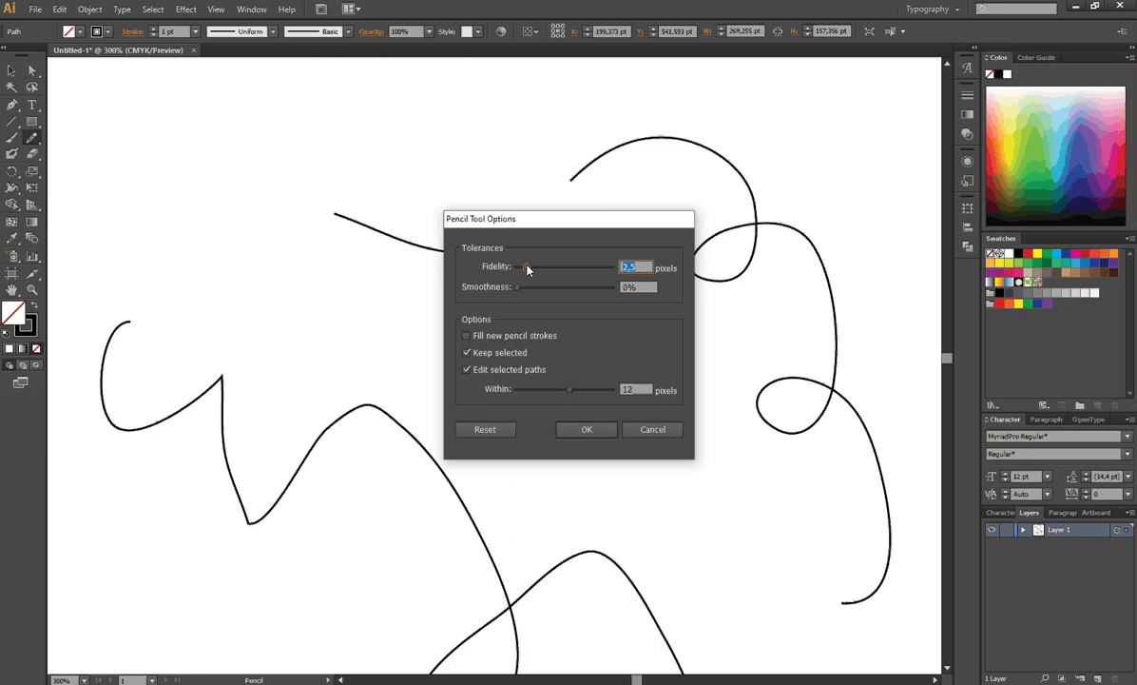
left_click_drag(527, 268, 552, 269)
left_click_drag(521, 267, 614, 267)
left_click_drag(549, 218, 506, 171)
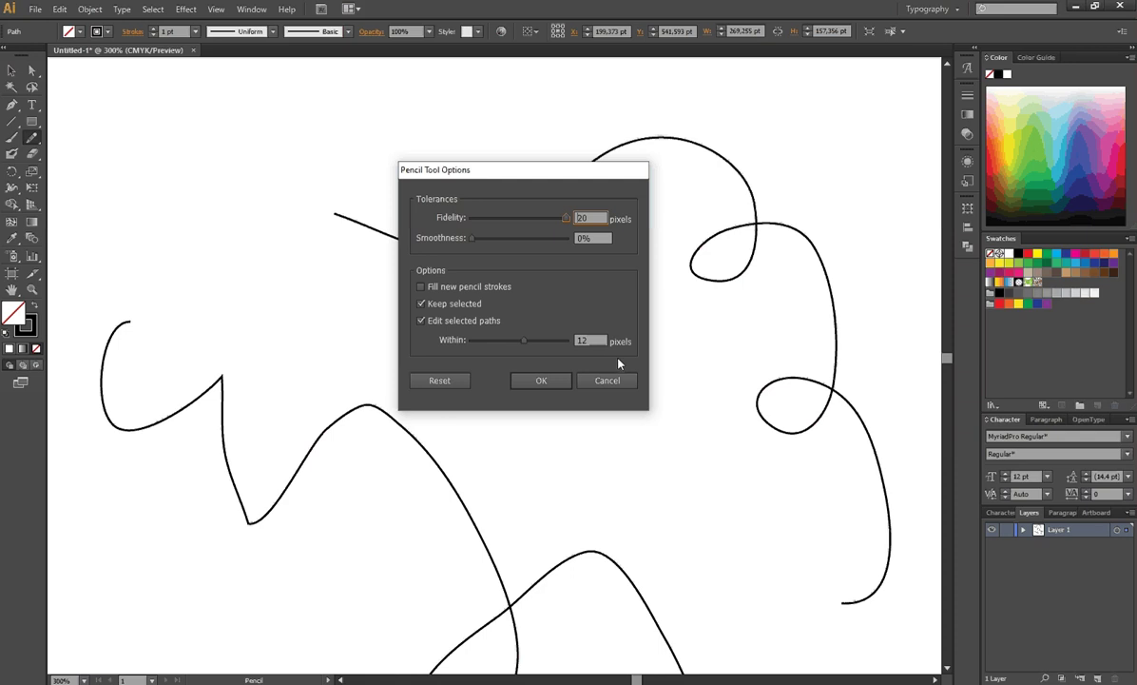
left_click_drag(552, 171, 571, 221)
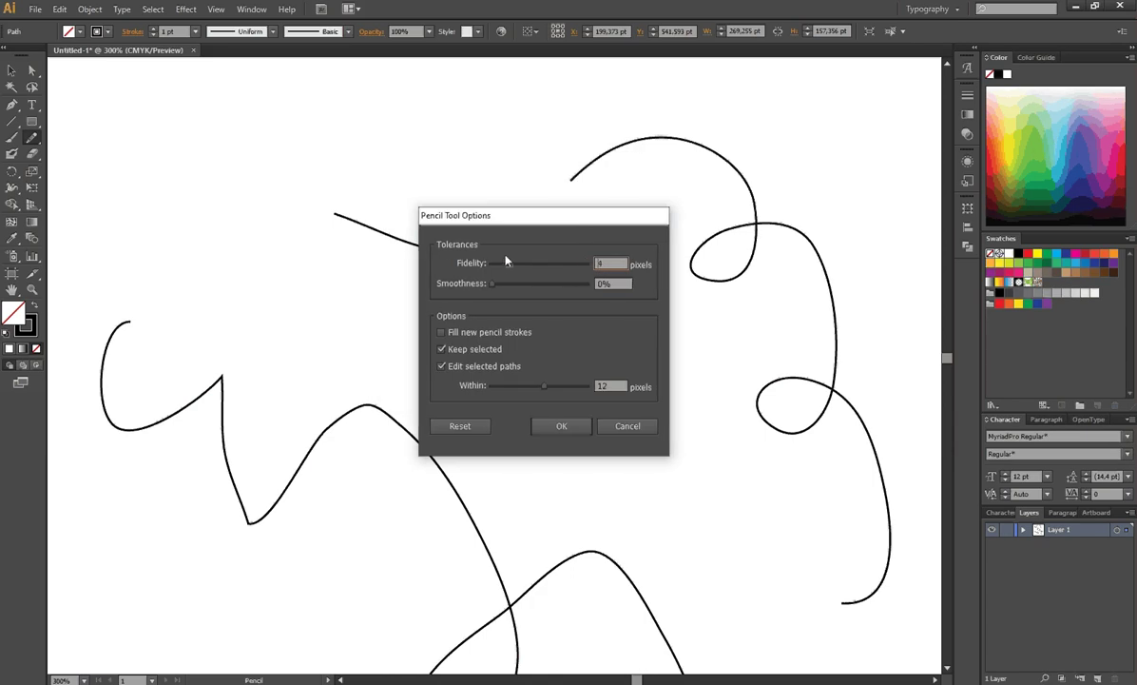
left_click_drag(506, 261, 502, 269)
left_click(504, 266)
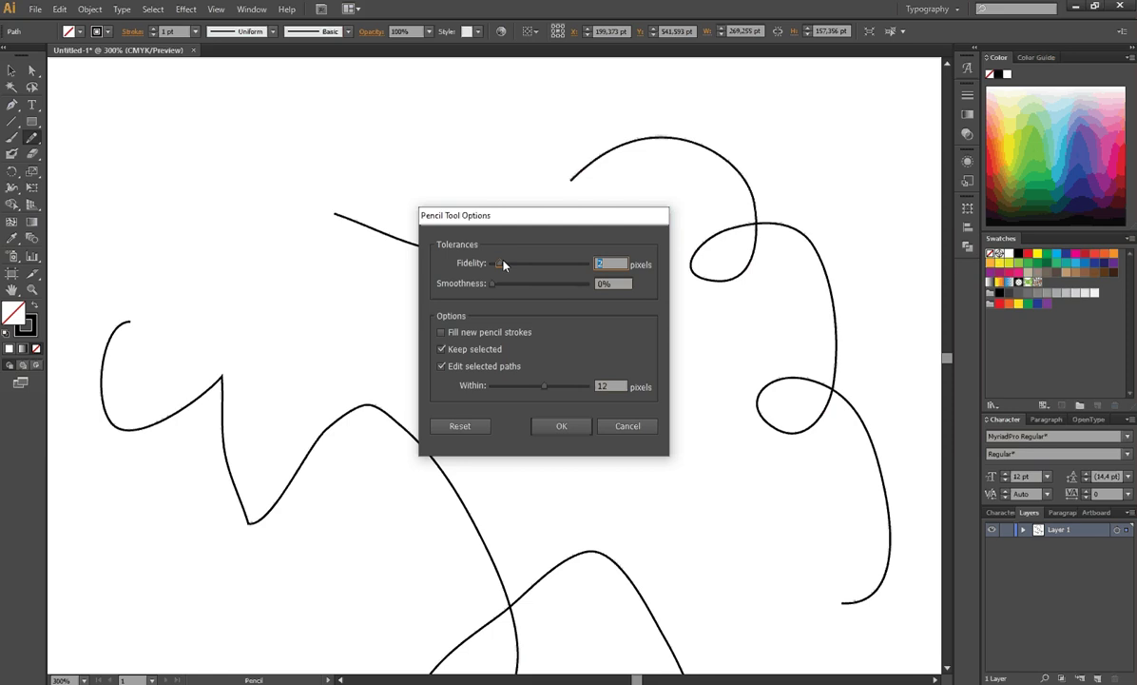
left_click(564, 428)
Step: Draw a looped freehand stroke near the top and zoom in to 600%
left_click_drag(235, 186, 522, 159)
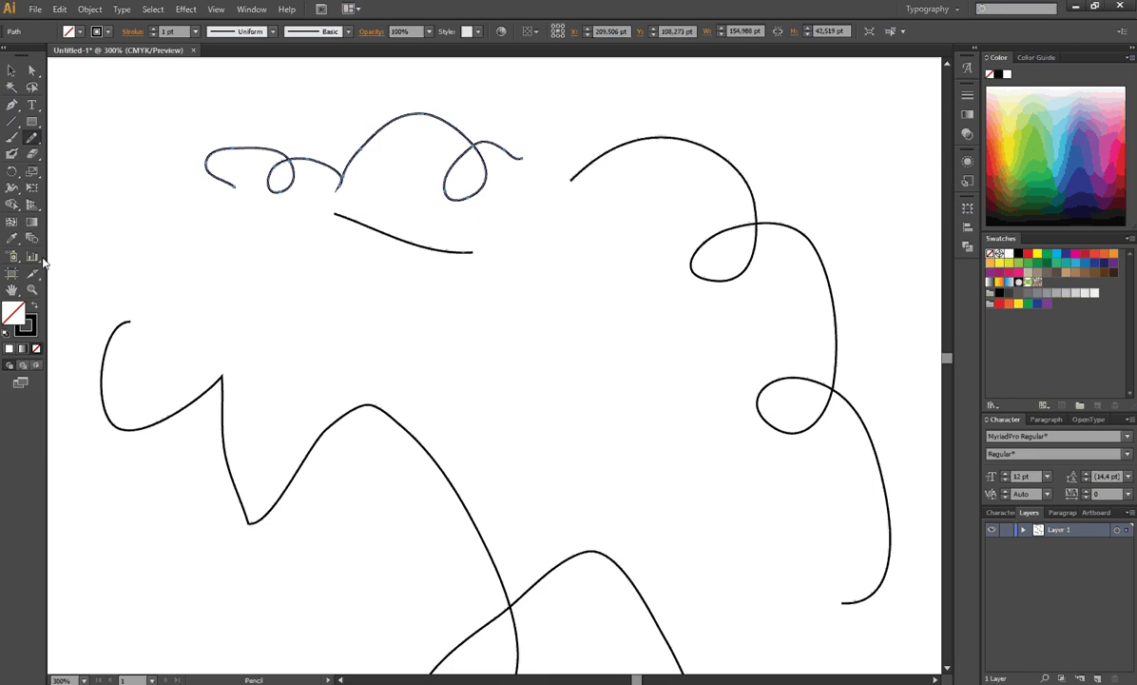
left_click(31, 290)
left_click(209, 204)
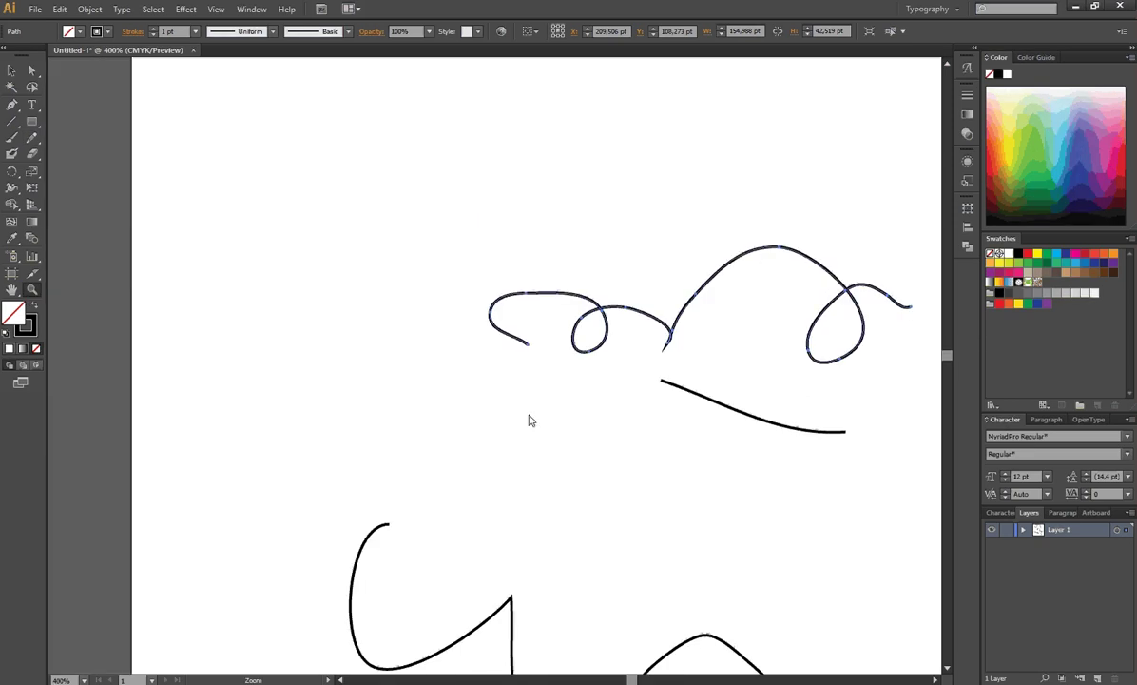
left_click(694, 352)
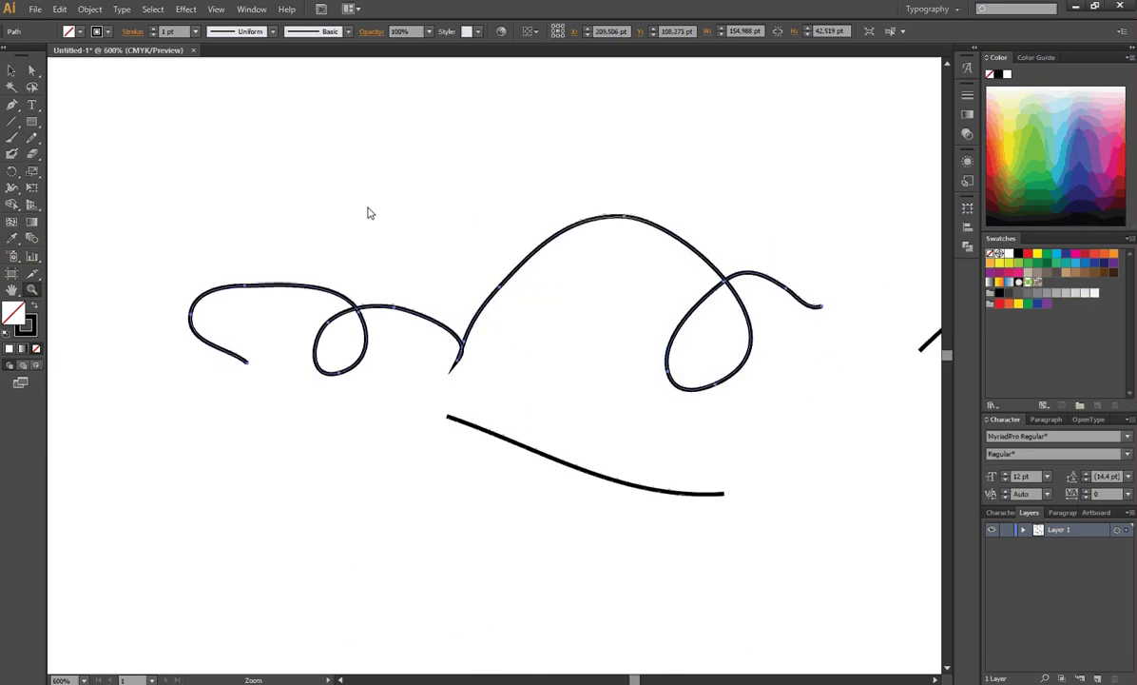
Step: Move the looped stroke slightly up and left, then deselect it
left_click(11, 70)
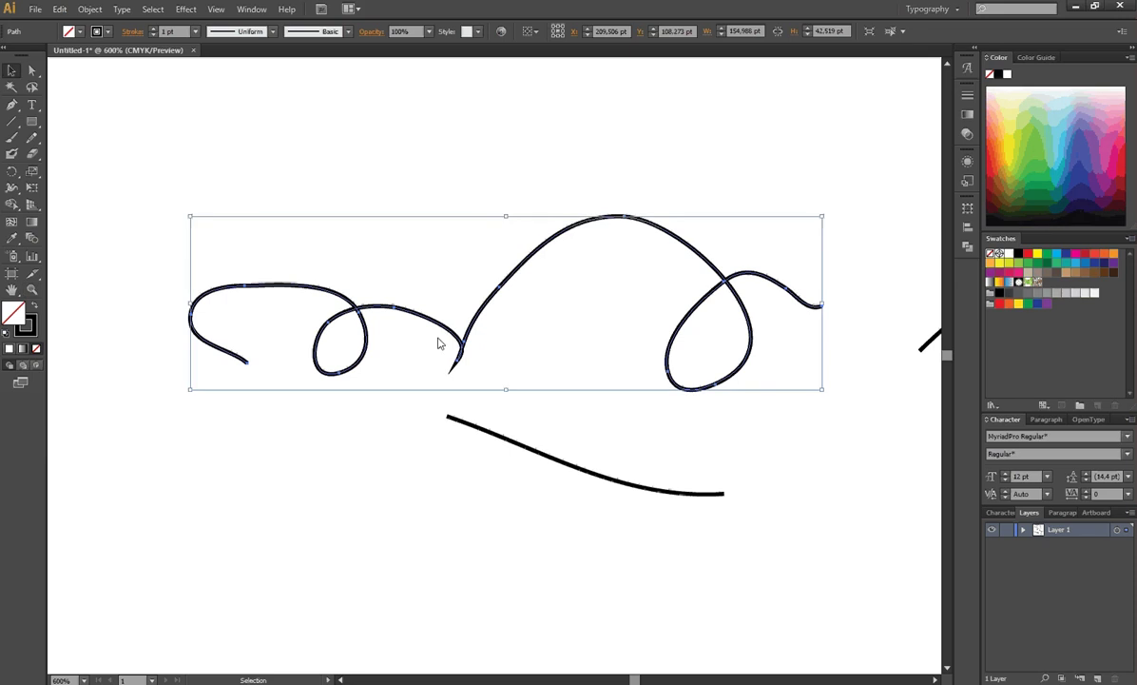
left_click(429, 207)
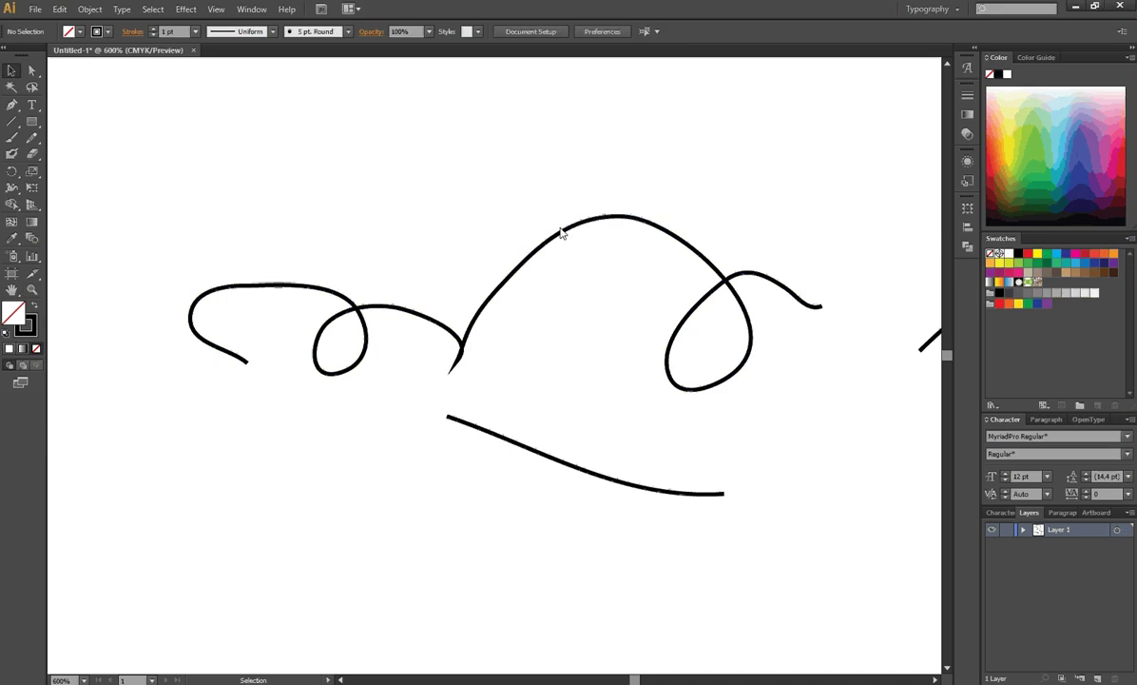
left_click_drag(558, 239, 543, 210)
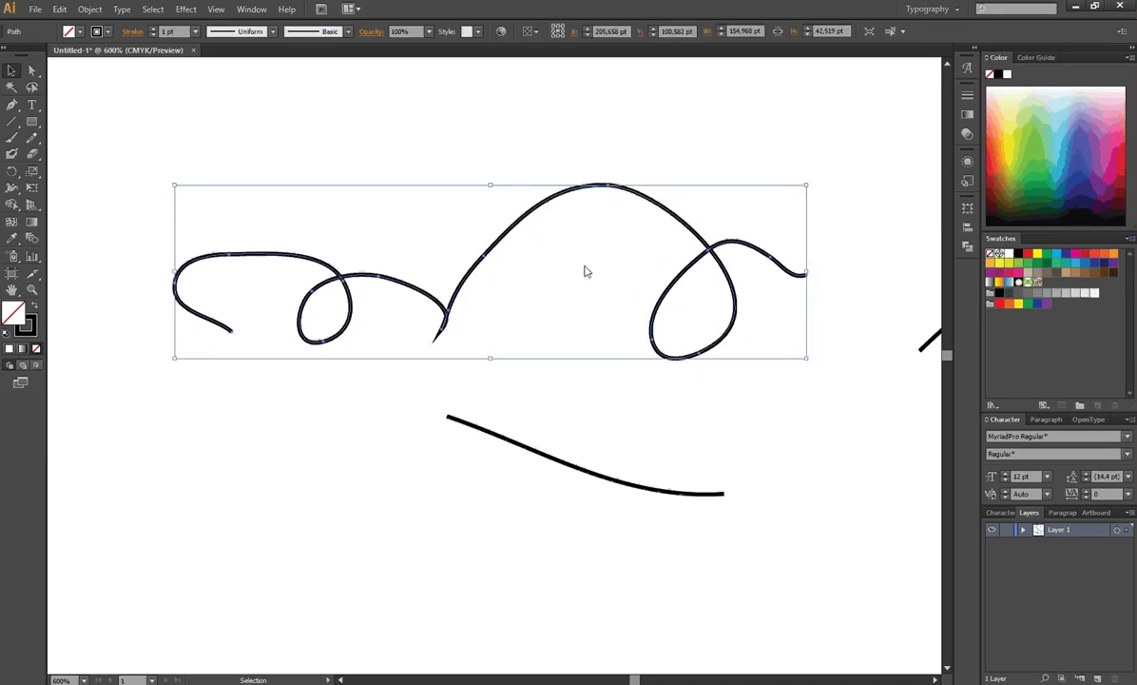
left_click(712, 399)
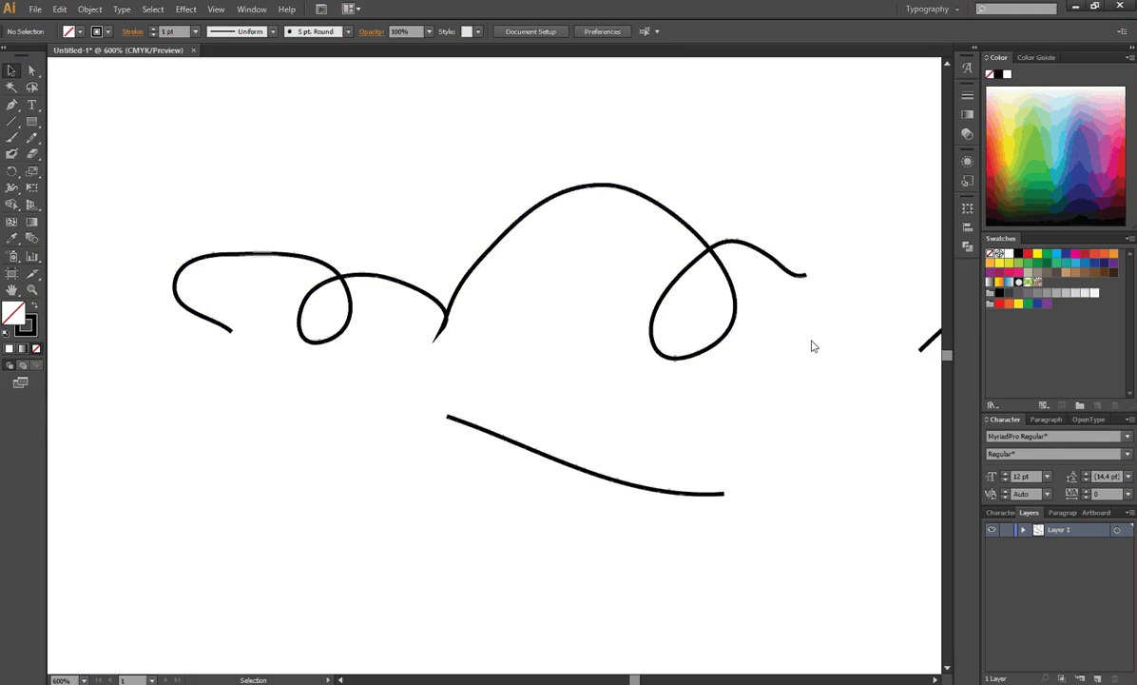
left_click(935, 680)
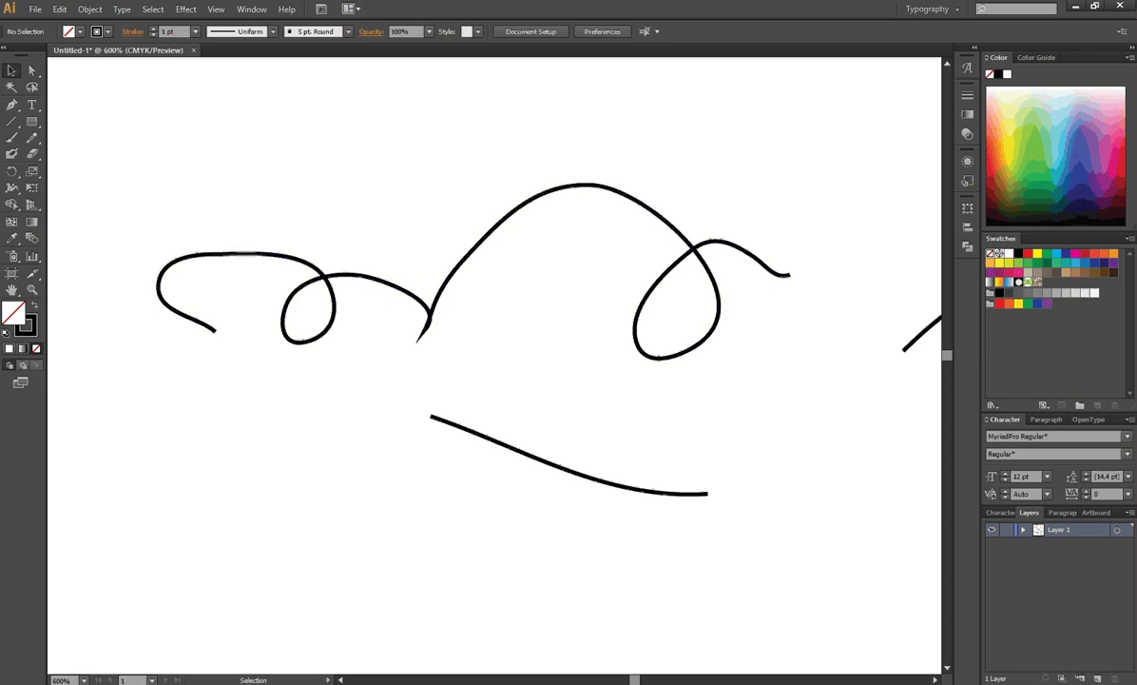
Step: Raise Pencil Fidelity to 20 pixels and draw a three-loop stroke above the others
double_click(32, 137)
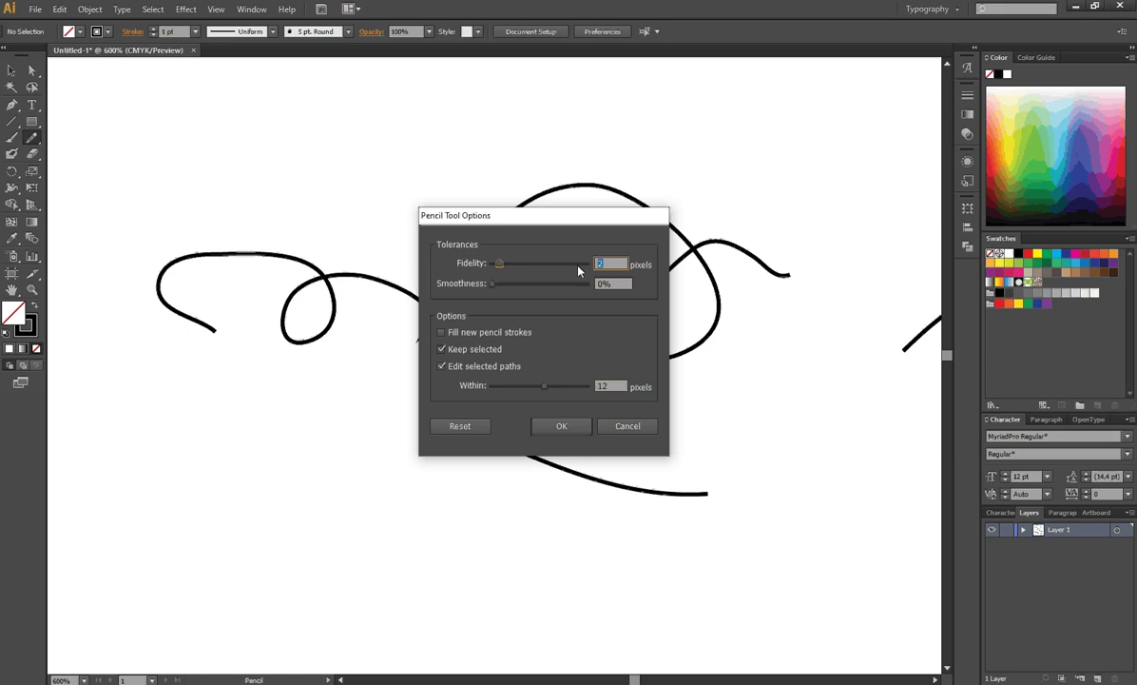
left_click_drag(499, 264, 587, 263)
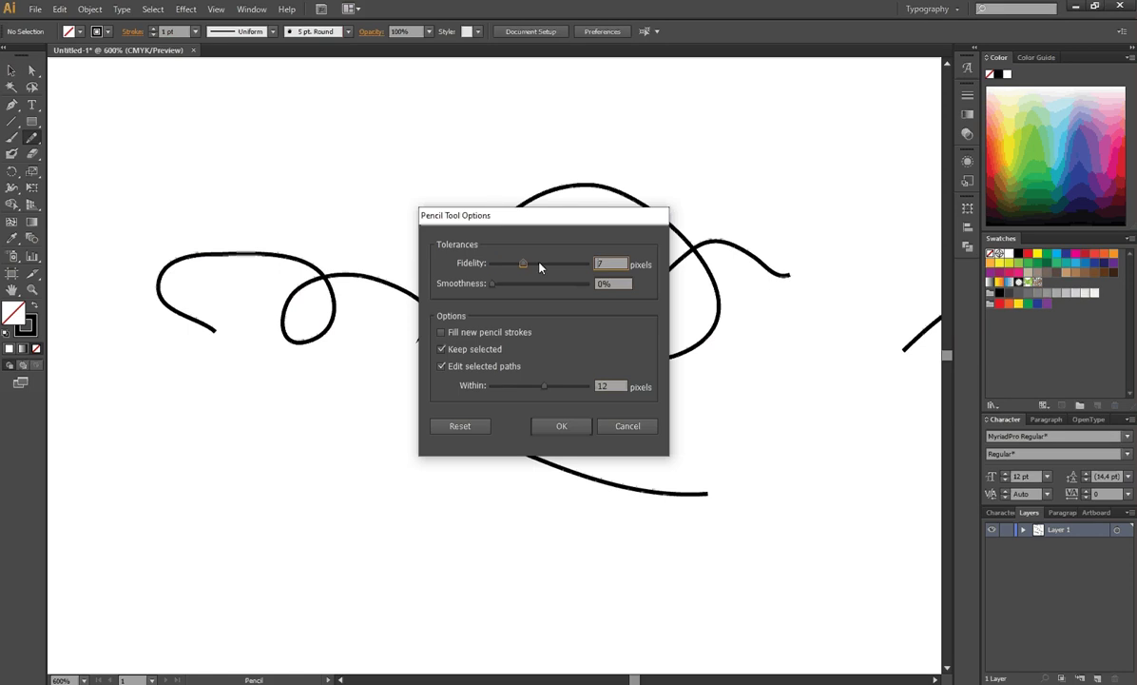
left_click(569, 426)
scroll(460, 315, "up", 2)
scroll(406, 341, "up", 2)
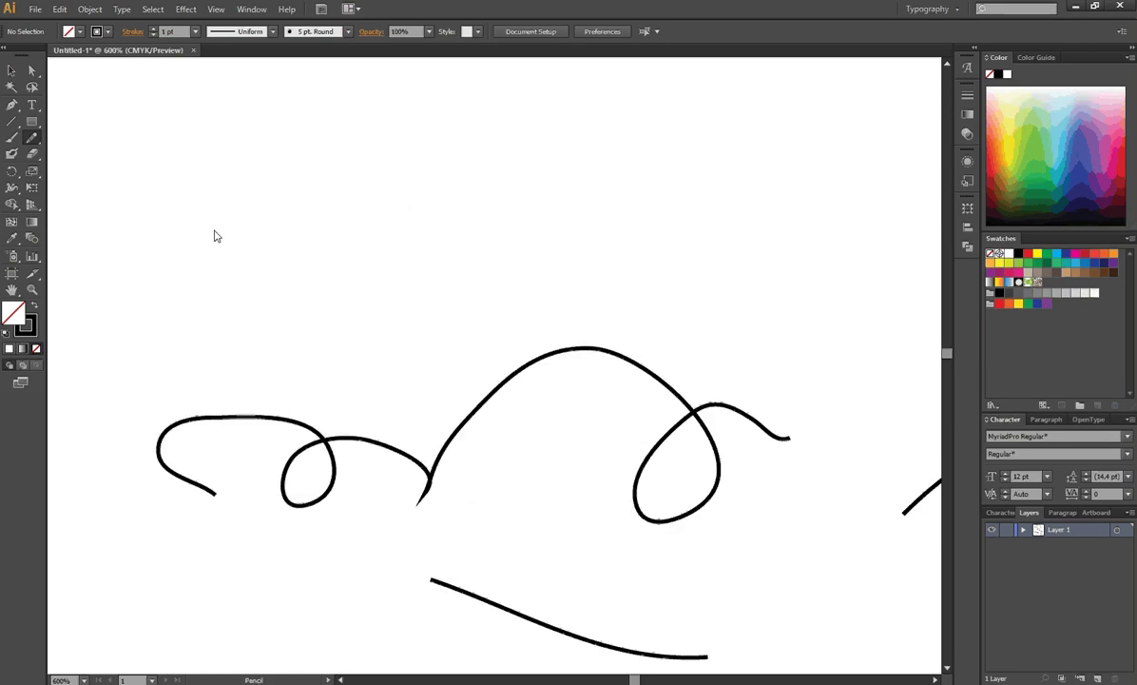
mouse_move(215, 236)
left_mouse_down()
mouse_move(272, 257)
mouse_move(587, 157)
mouse_move(661, 189)
left_mouse_up()
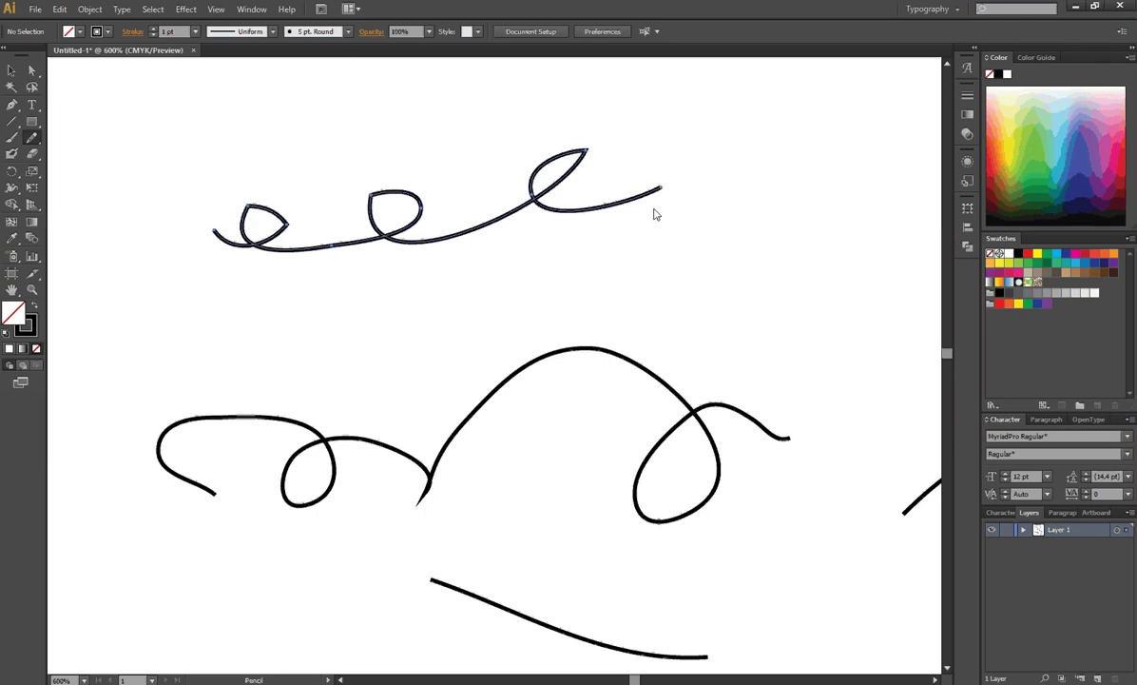
Step: Draw more wavy freehand pencil strokes below the three-loop line
mouse_move(407, 317)
left_mouse_down()
mouse_move(693, 295)
mouse_move(778, 238)
left_mouse_up()
scroll(442, 193, "up", 2)
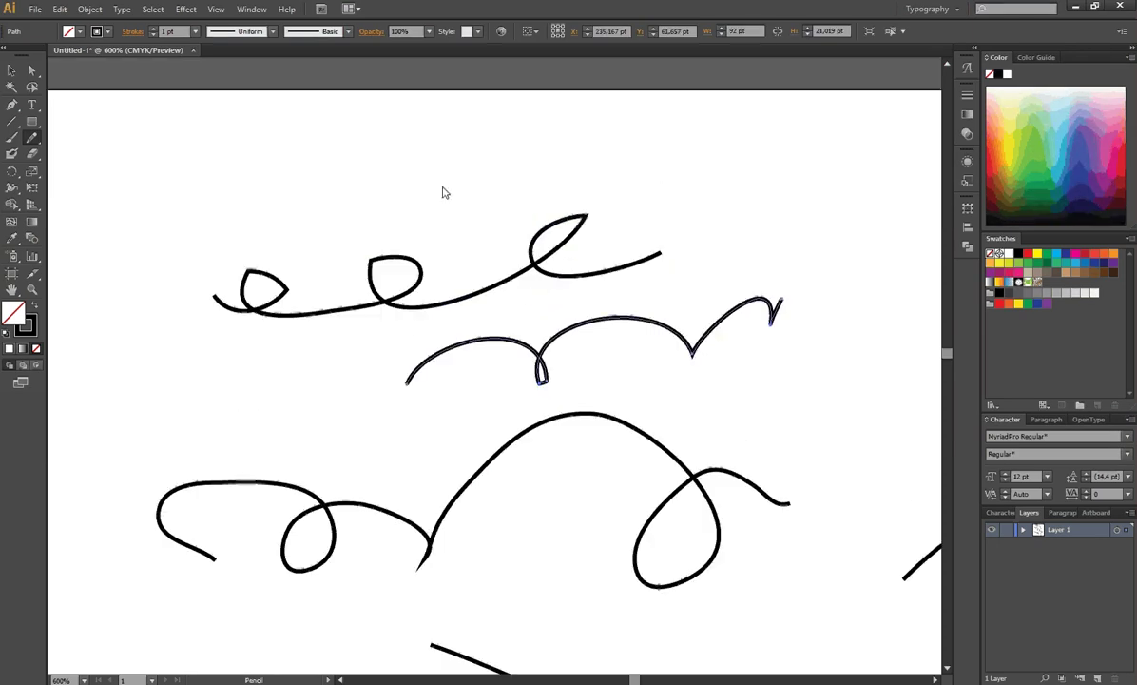
scroll(442, 193, "up", 1)
left_click_drag(364, 245, 792, 231)
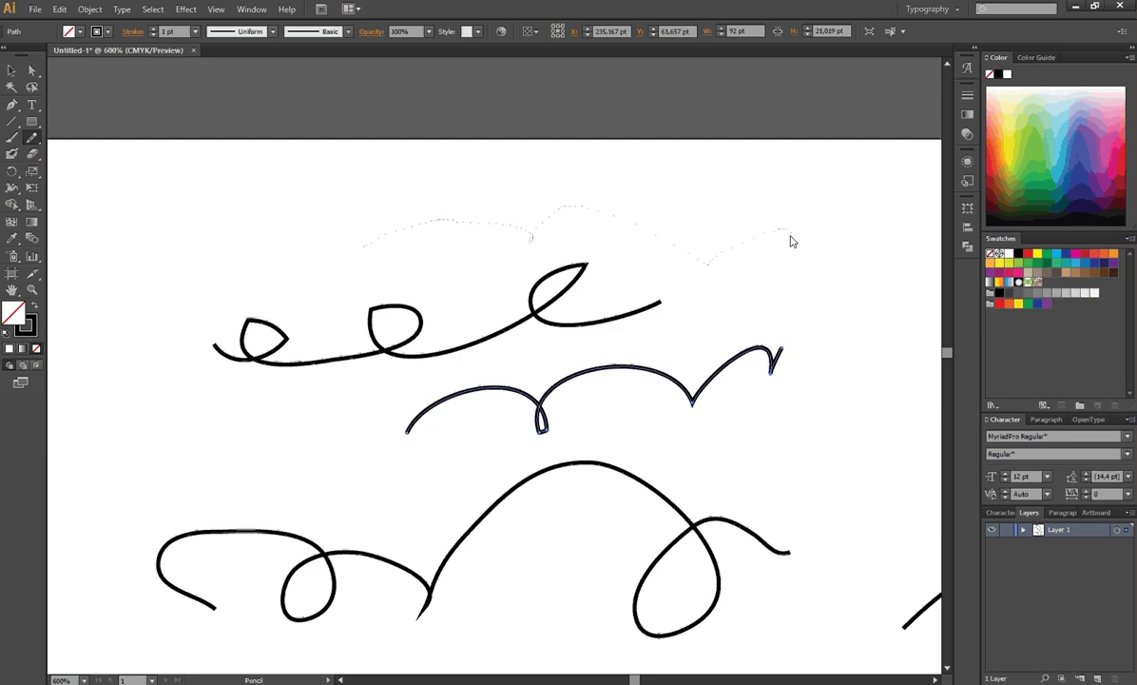
scroll(409, 579, "down", 1)
scroll(409, 579, "down", 3)
left_click_drag(432, 500, 706, 576)
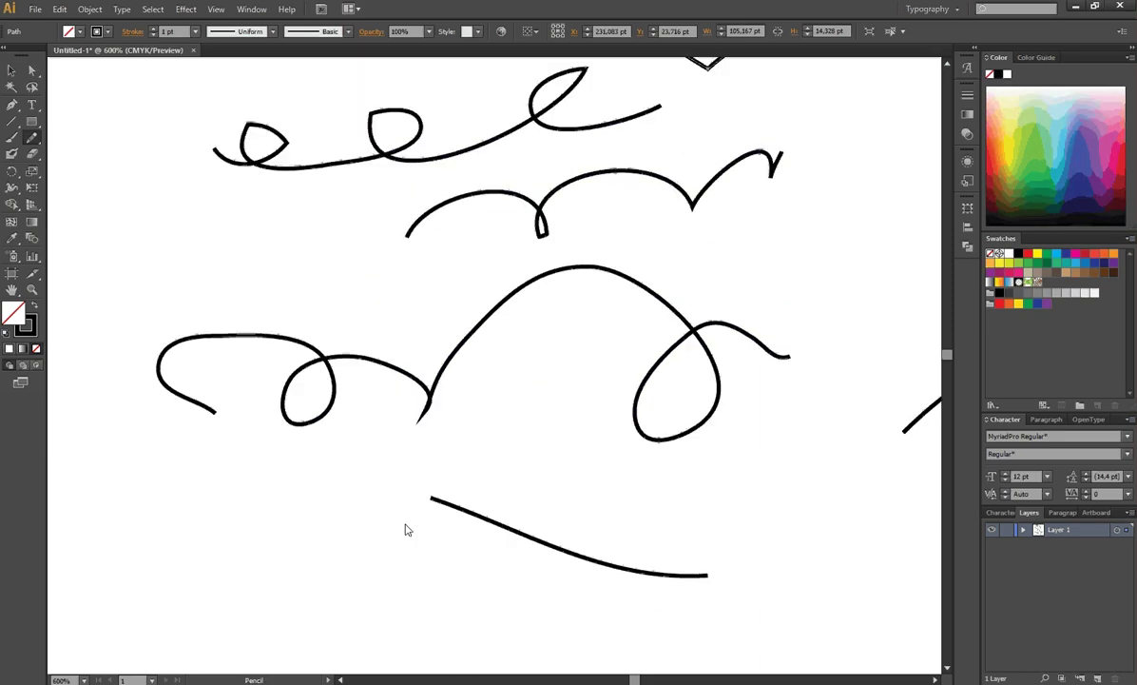
scroll(318, 432, "up", 2)
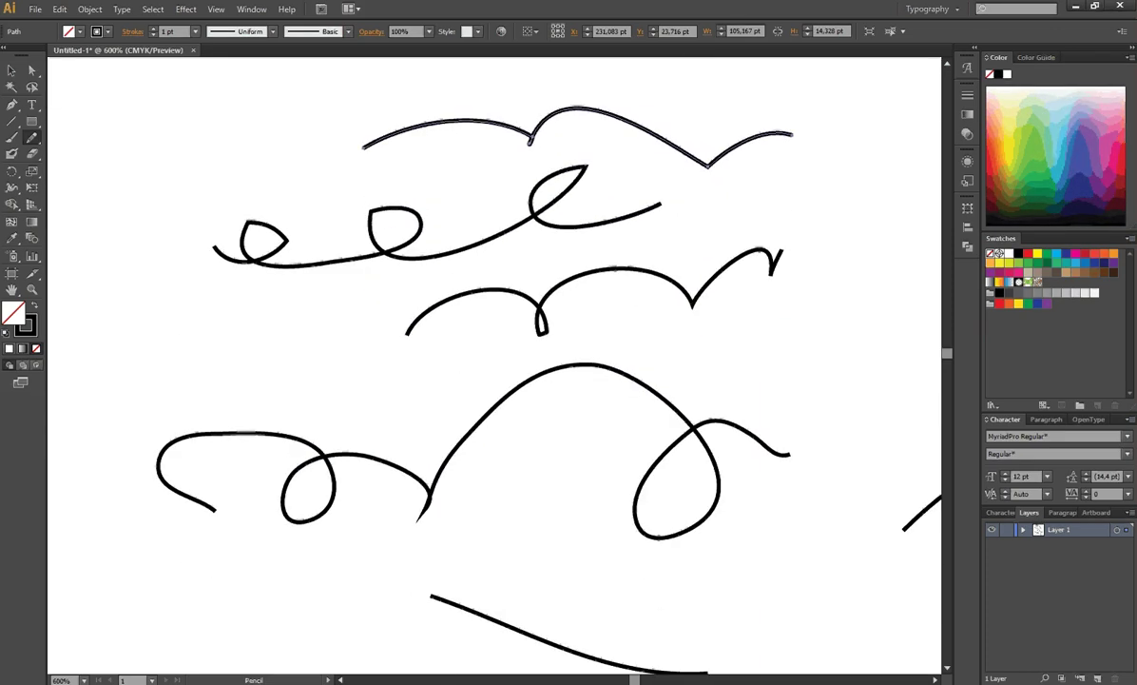
Step: Stretch the three-loop stroke toward the lower left to about 114.7 × 26.5 pt
key("v")
left_click(330, 263)
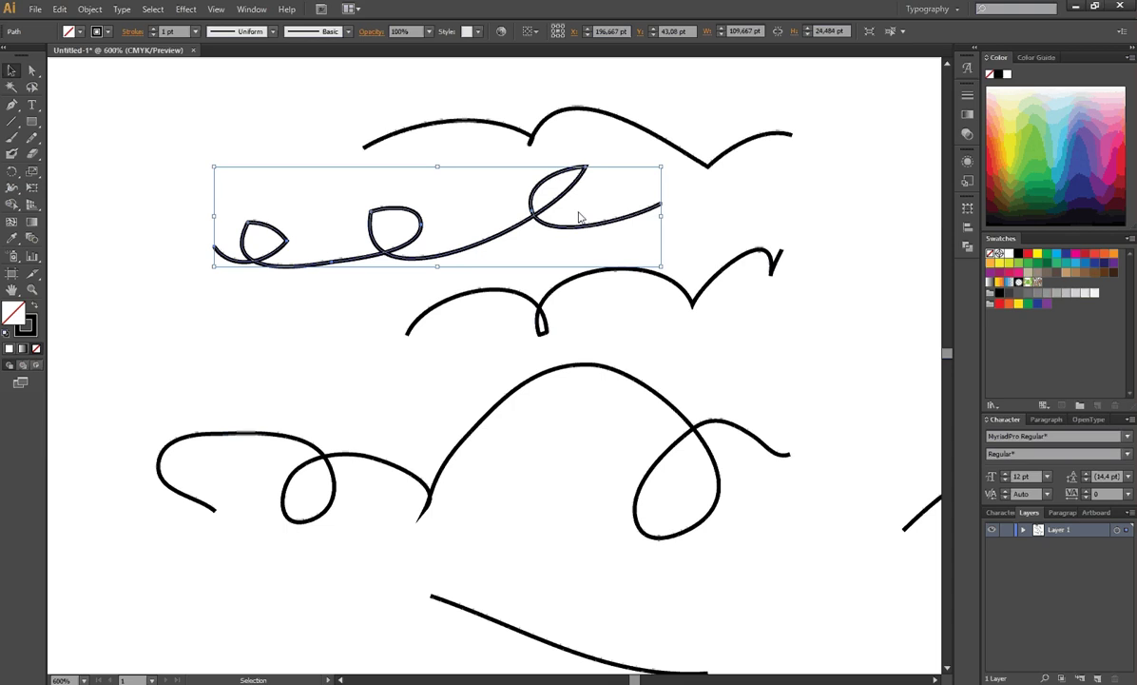
left_click(589, 178)
left_click(482, 246)
left_click_drag(215, 267, 193, 275)
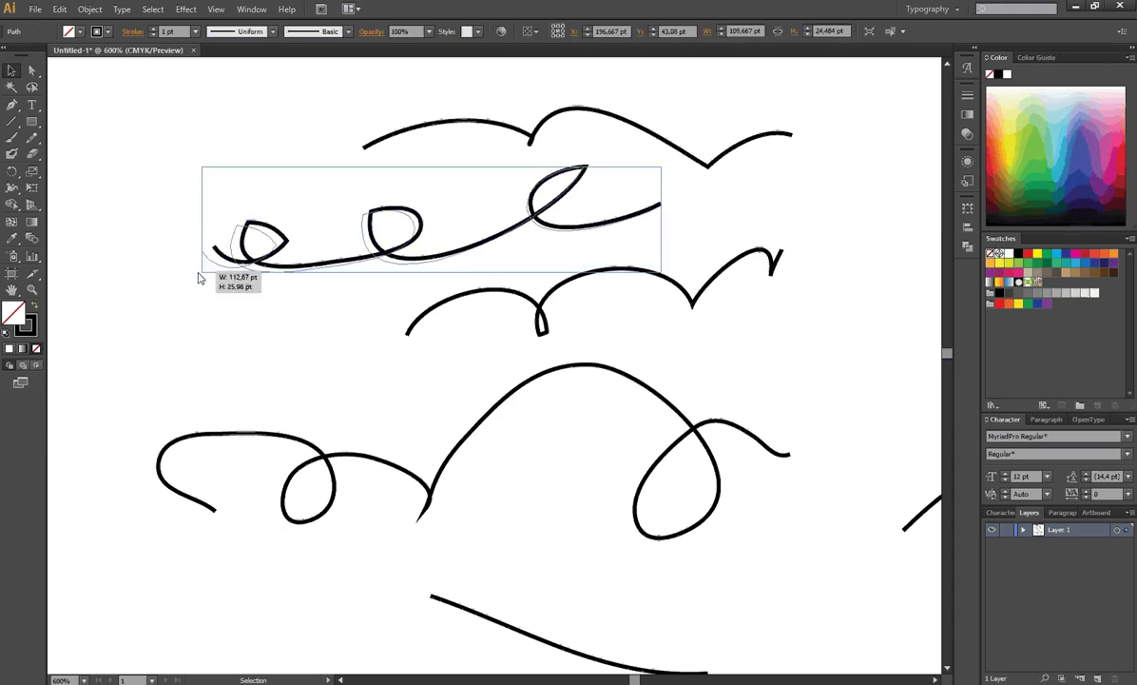
left_click(367, 356)
left_click(402, 265)
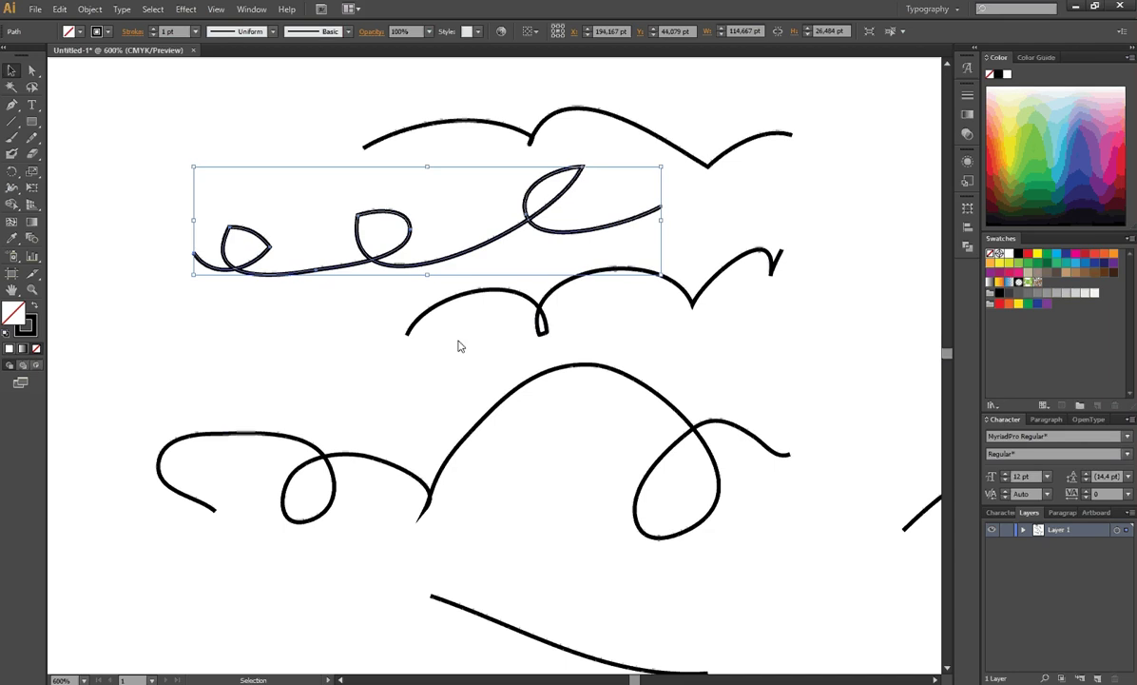
left_click(527, 386)
left_click(411, 238)
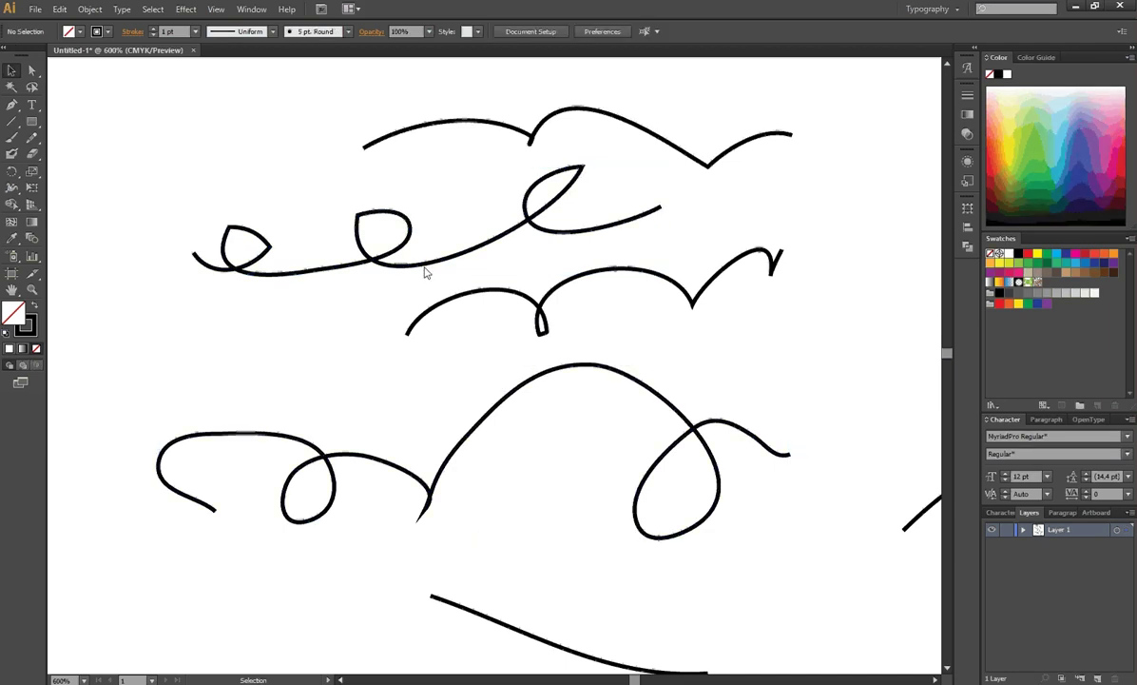
left_click(32, 140)
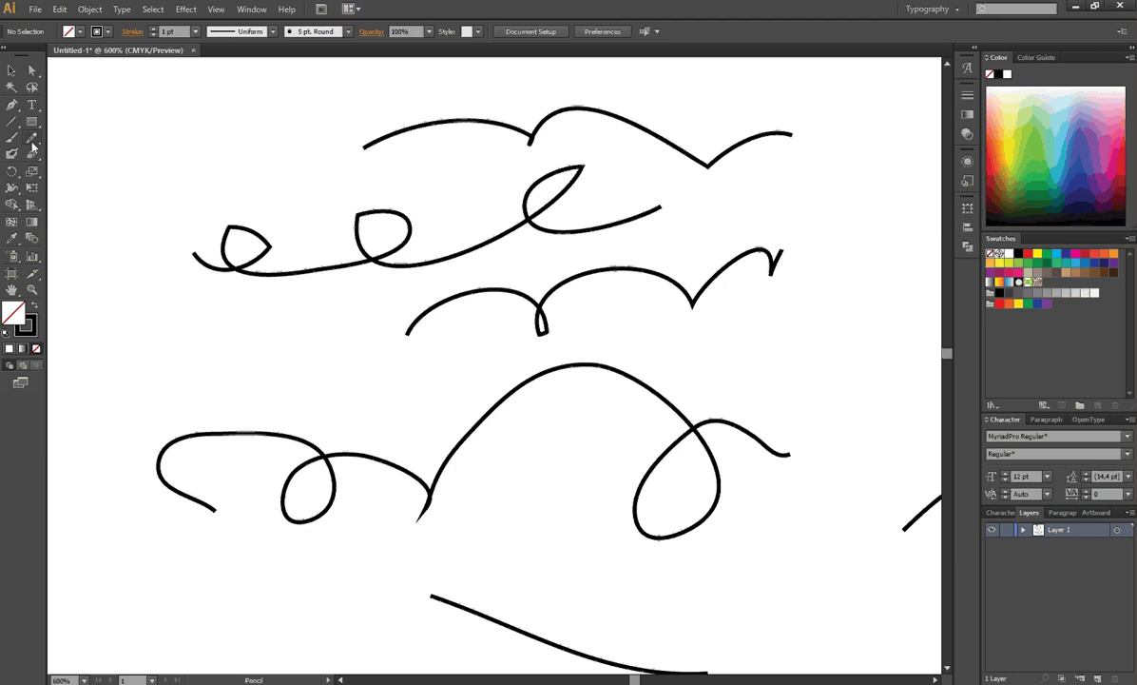
Step: Lower the Pencil Fidelity to 0.5 pixels and apply it
double_click(31, 139)
left_click_drag(586, 265, 483, 273)
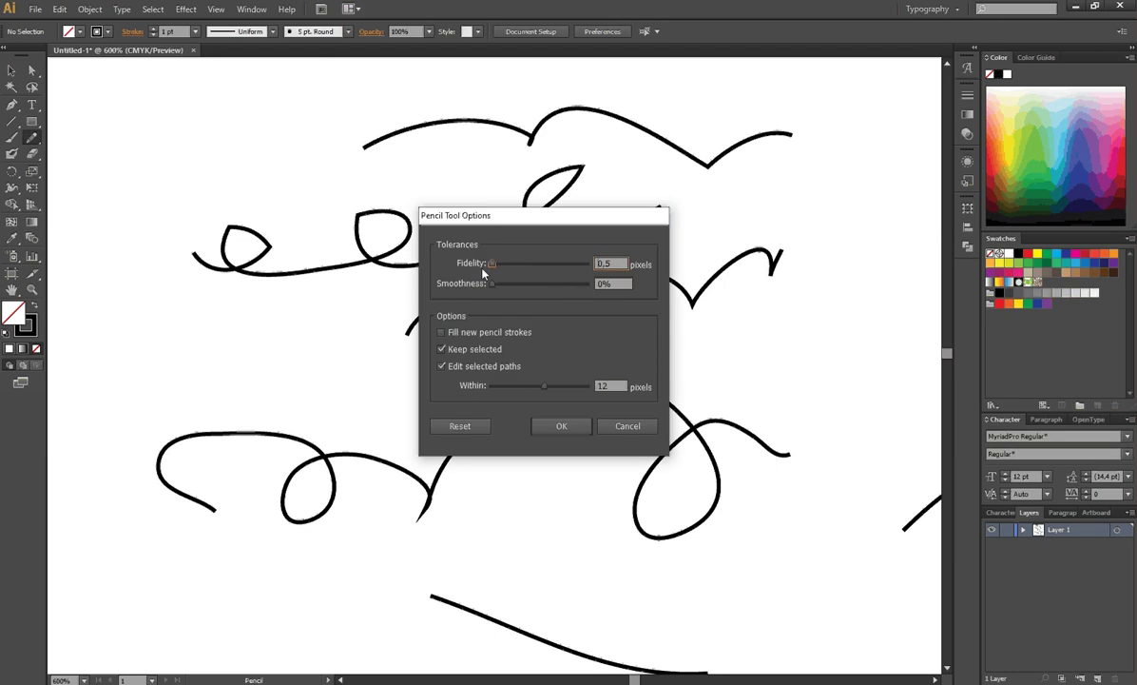
left_click(494, 266)
left_click(561, 426)
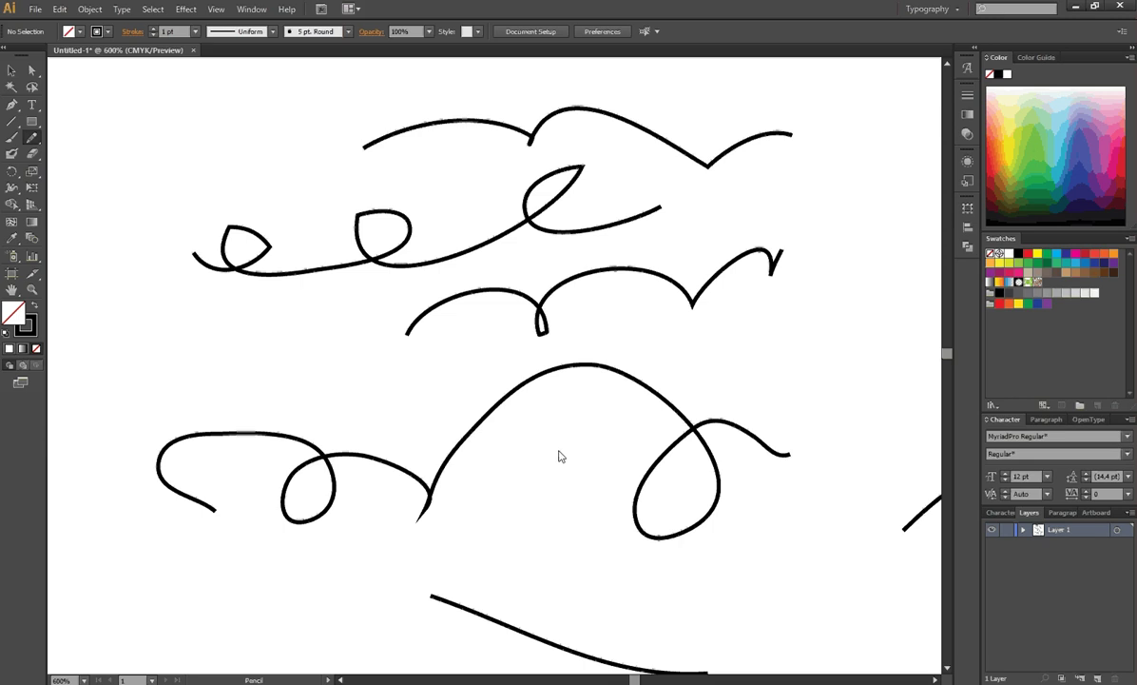
Step: Draw two rougher looped freehand strokes, the smaller one below the first
scroll(560, 456, "down", 5)
scroll(557, 466, "down", 2)
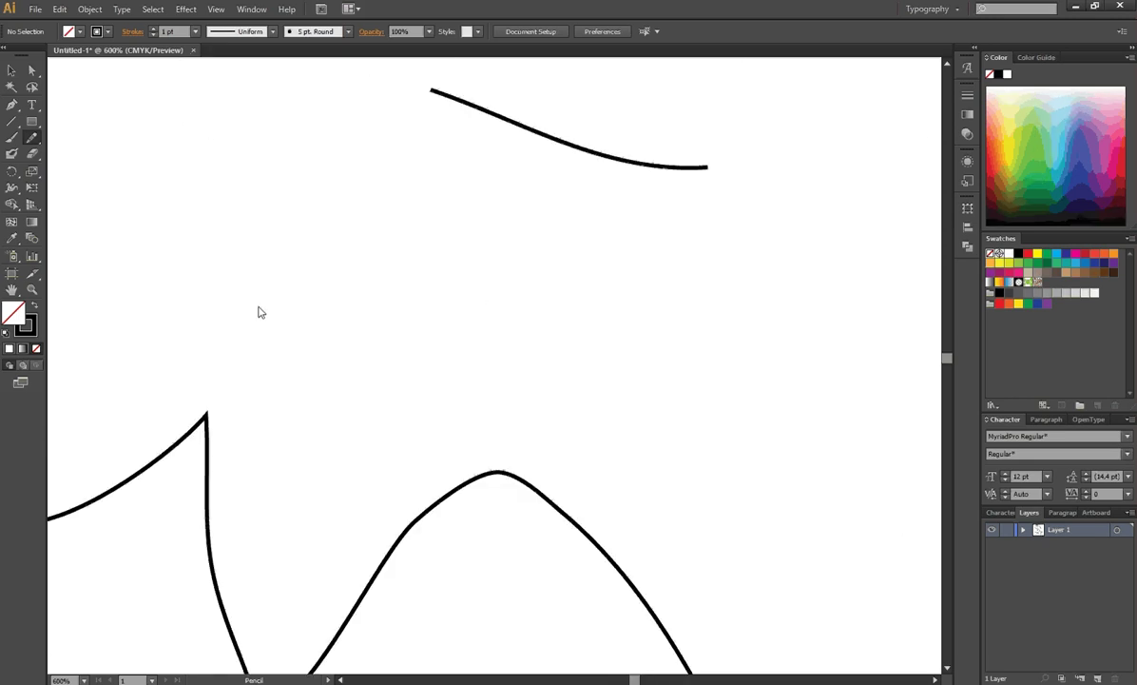
mouse_move(257, 306)
left_mouse_down()
mouse_move(397, 307)
mouse_move(754, 343)
left_mouse_up()
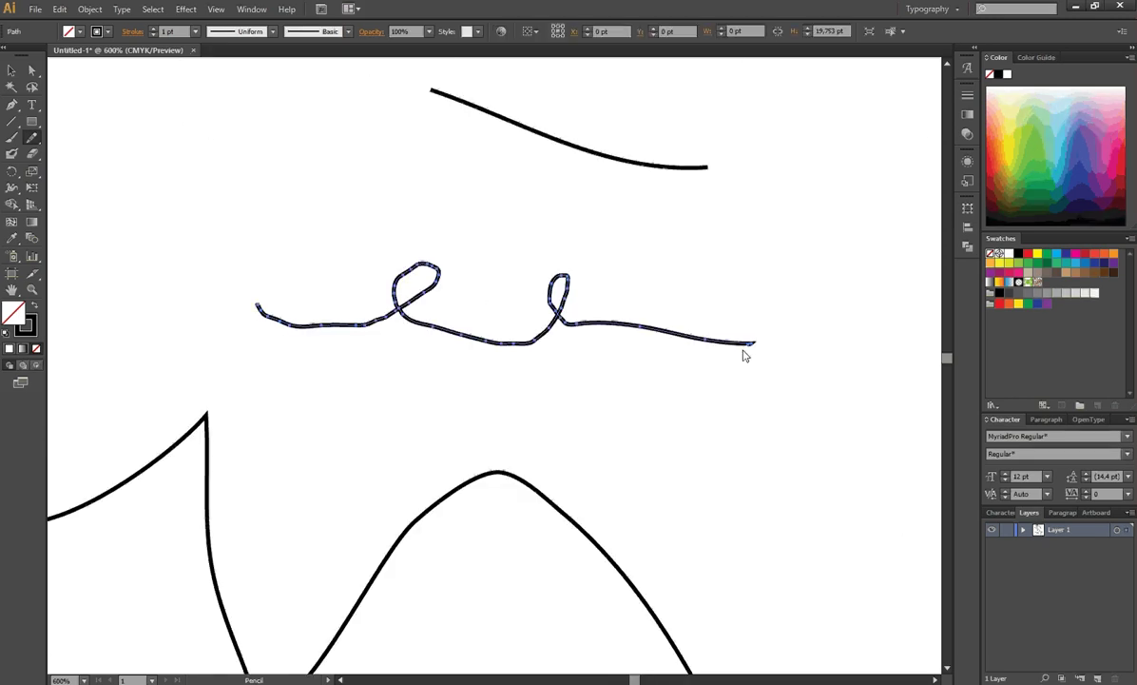
left_click_drag(585, 405, 796, 451)
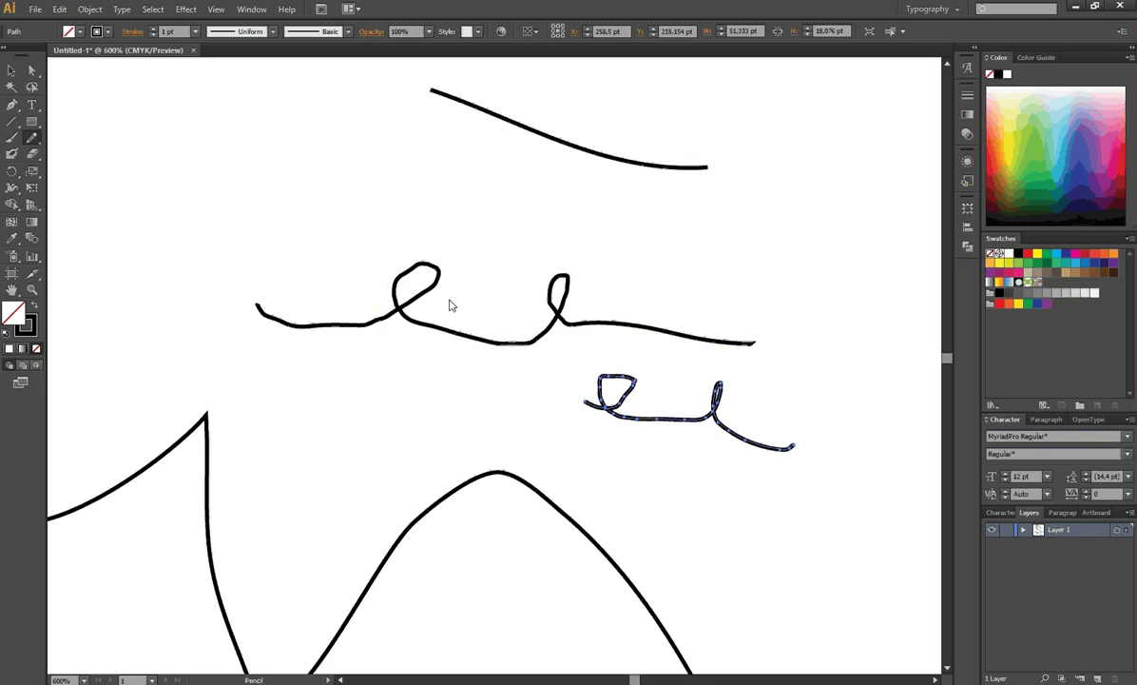
scroll(419, 231, "up", 2)
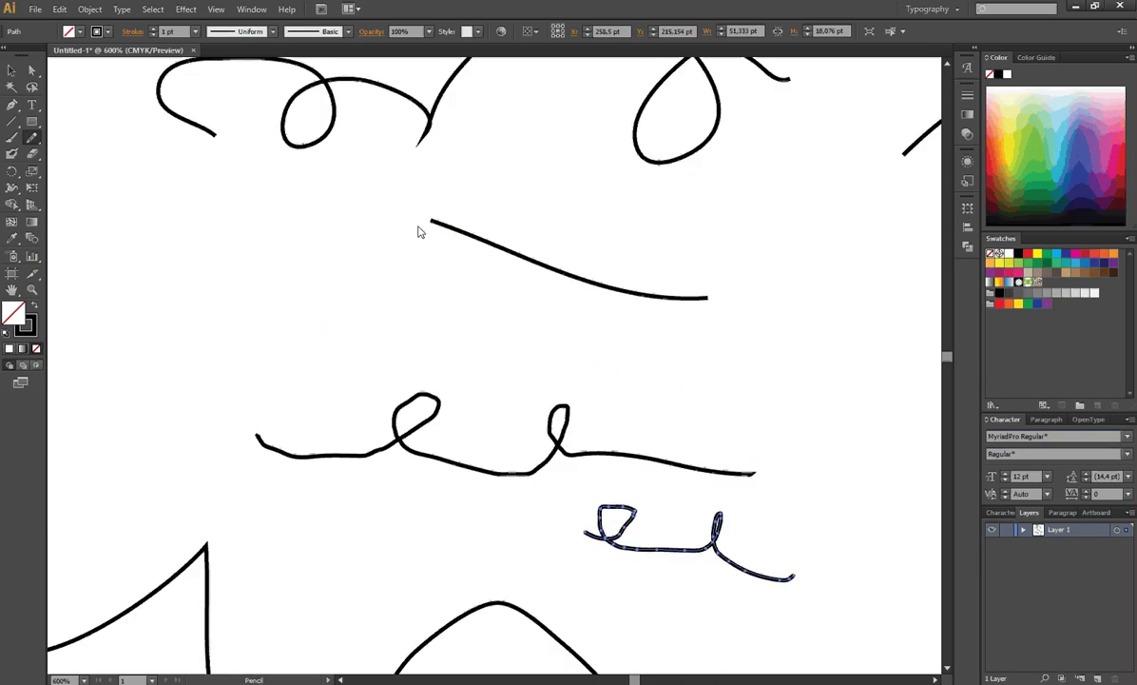
Step: Set Pencil Fidelity to 11.5 pixels, with Smoothness at 27%, and apply it
double_click(32, 138)
mouse_move(494, 264)
left_mouse_down()
mouse_move(534, 263)
mouse_move(518, 285)
mouse_move(465, 286)
left_mouse_up()
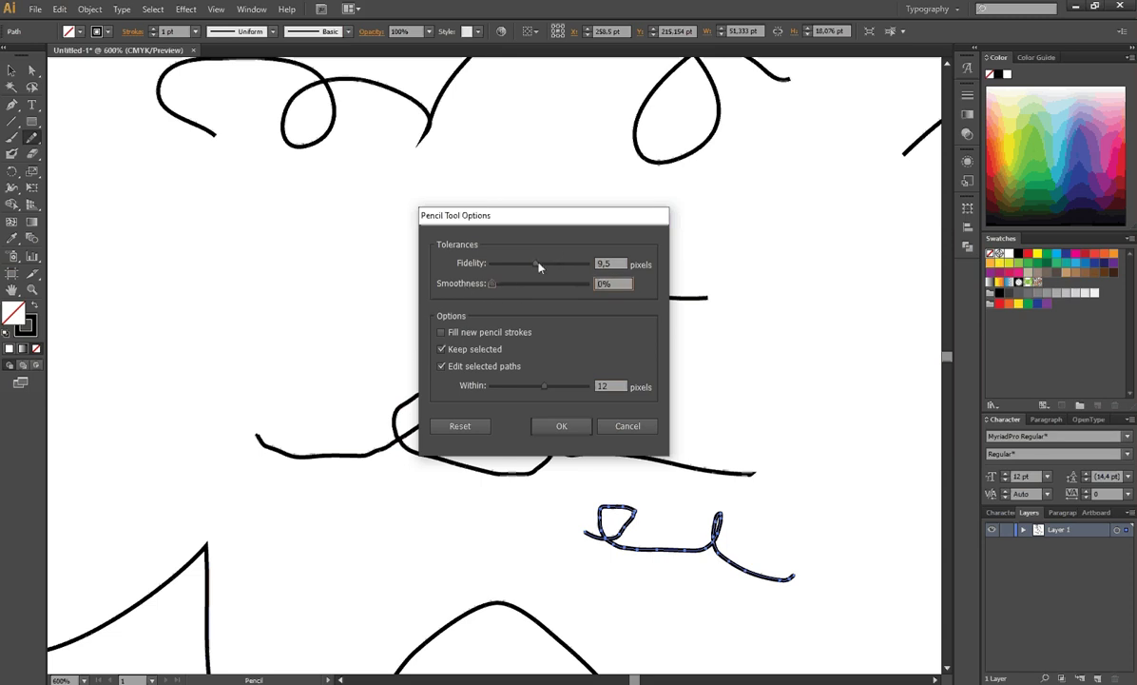
left_click_drag(538, 268, 546, 267)
left_click(563, 425)
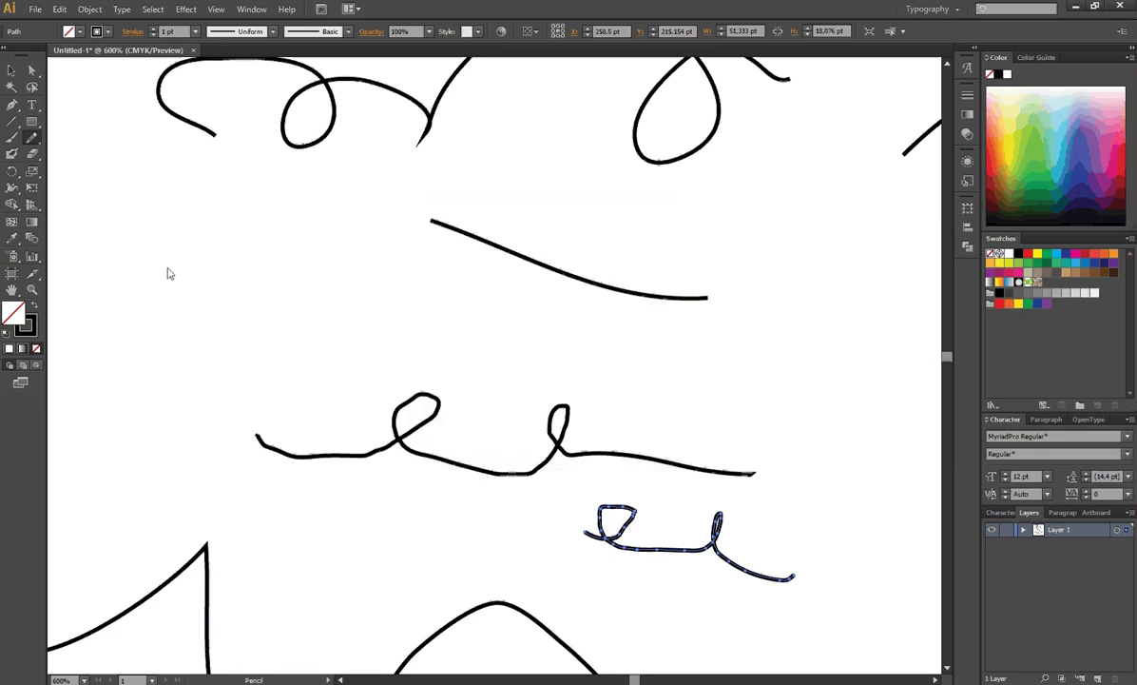
Step: Draw three freehand curves, ending with a looped wave lower on the artboard
left_click_drag(168, 259, 462, 326)
scroll(590, 366, "down", 1)
mouse_move(569, 331)
left_mouse_down()
mouse_move(703, 337)
mouse_move(737, 316)
left_mouse_up()
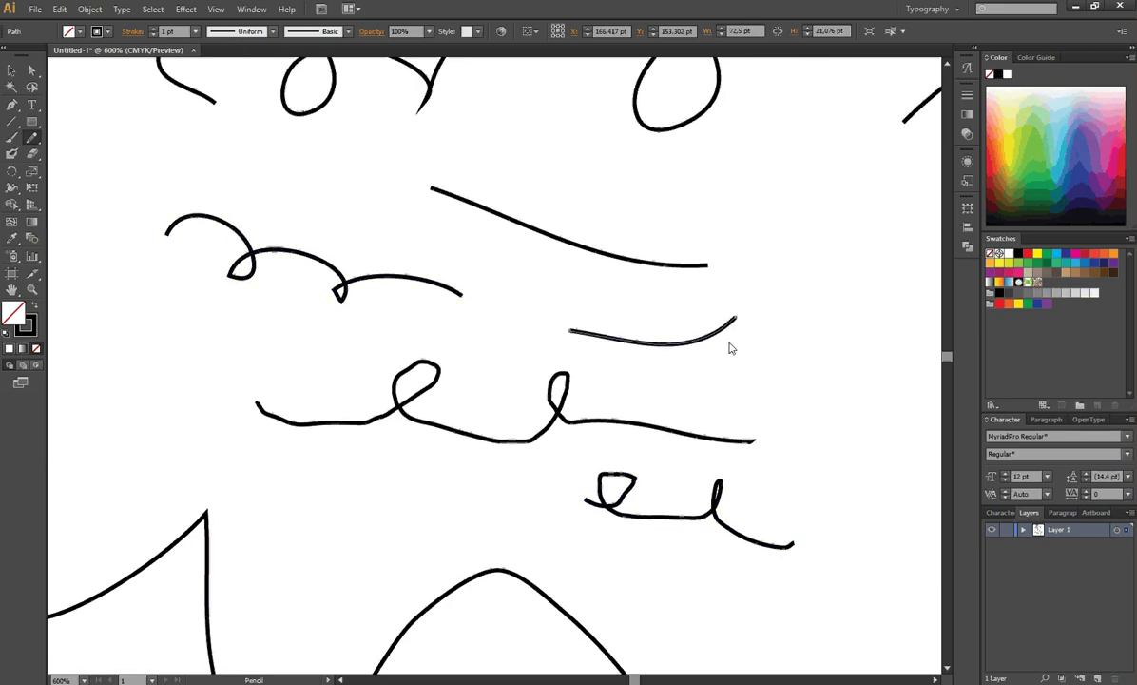
scroll(761, 333, "down", 3)
scroll(775, 347, "down", 8)
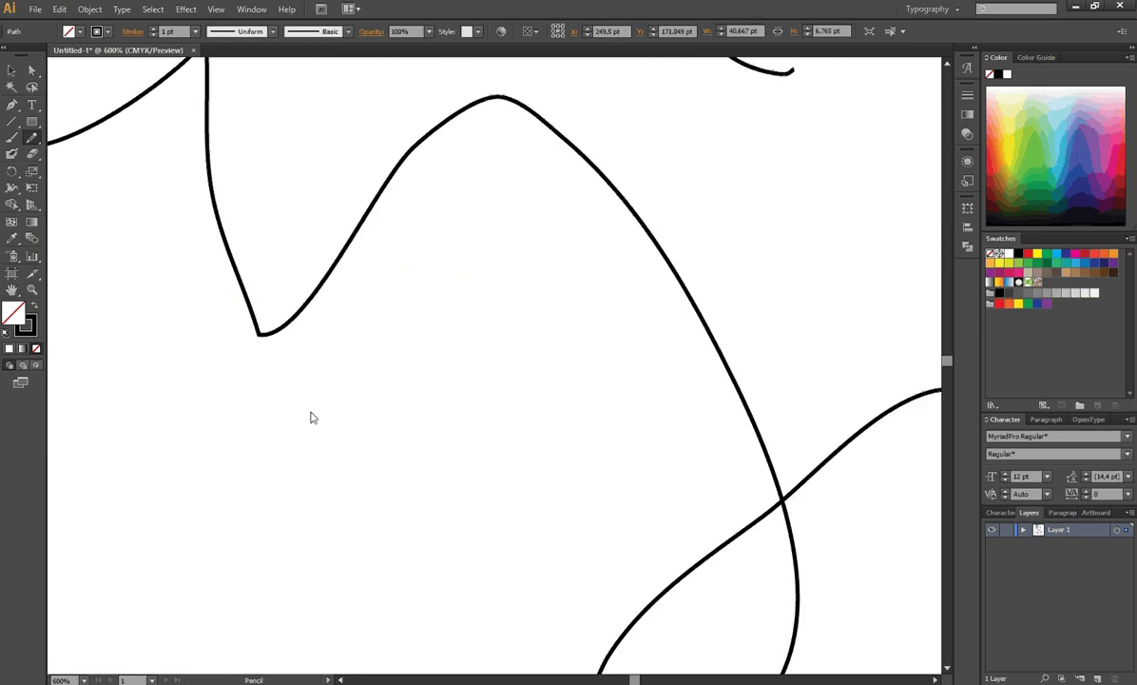
scroll(190, 381, "down", 2)
mouse_move(90, 397)
left_mouse_down()
mouse_move(231, 406)
mouse_move(600, 356)
left_mouse_up()
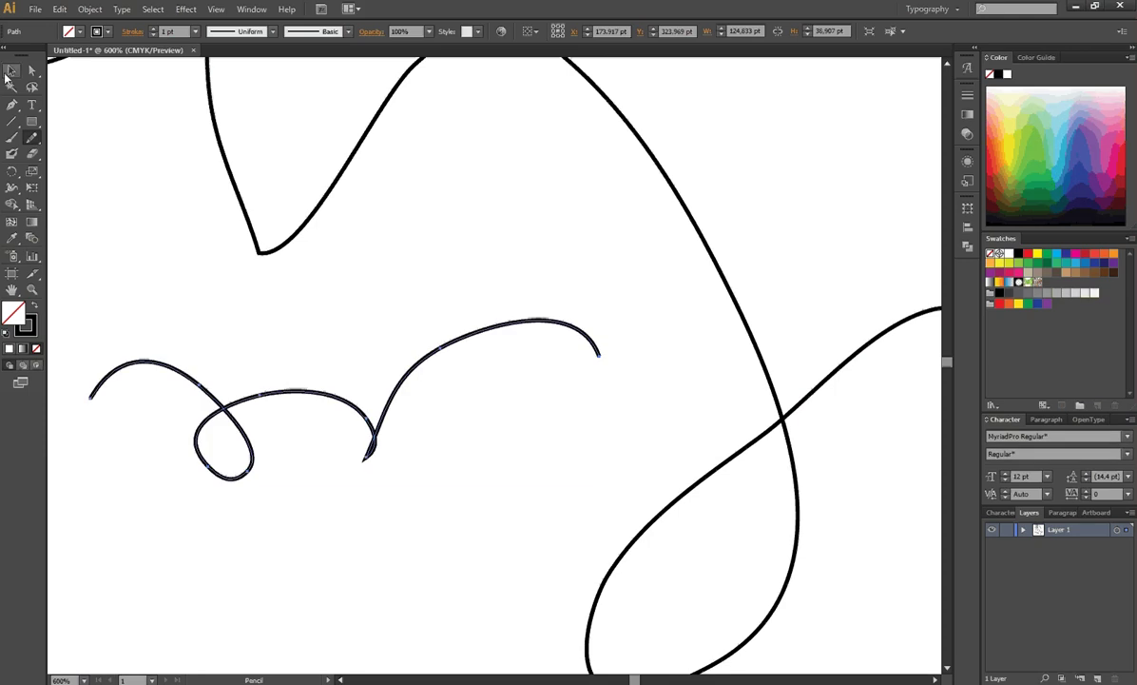
Step: Select the looped wave stroke, about 124.8 × 38.9 pt, with the Selection tool
left_click(11, 71)
mouse_move(358, 436)
left_mouse_down()
mouse_move(350, 406)
mouse_move(175, 273)
left_mouse_up()
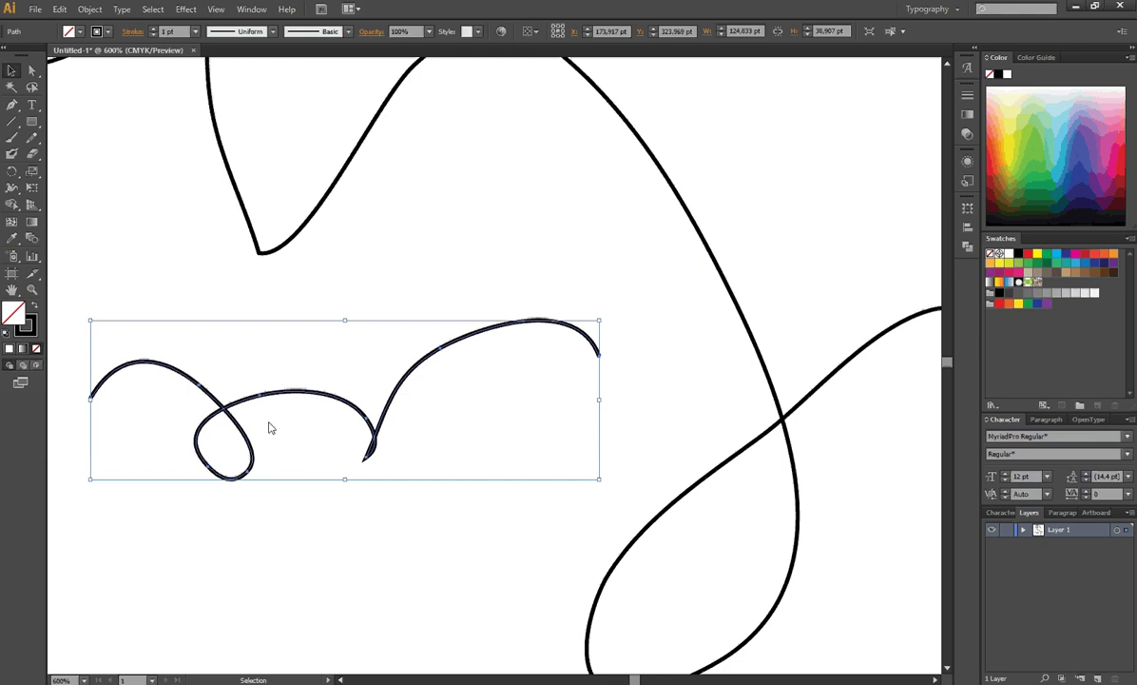
left_click(397, 298)
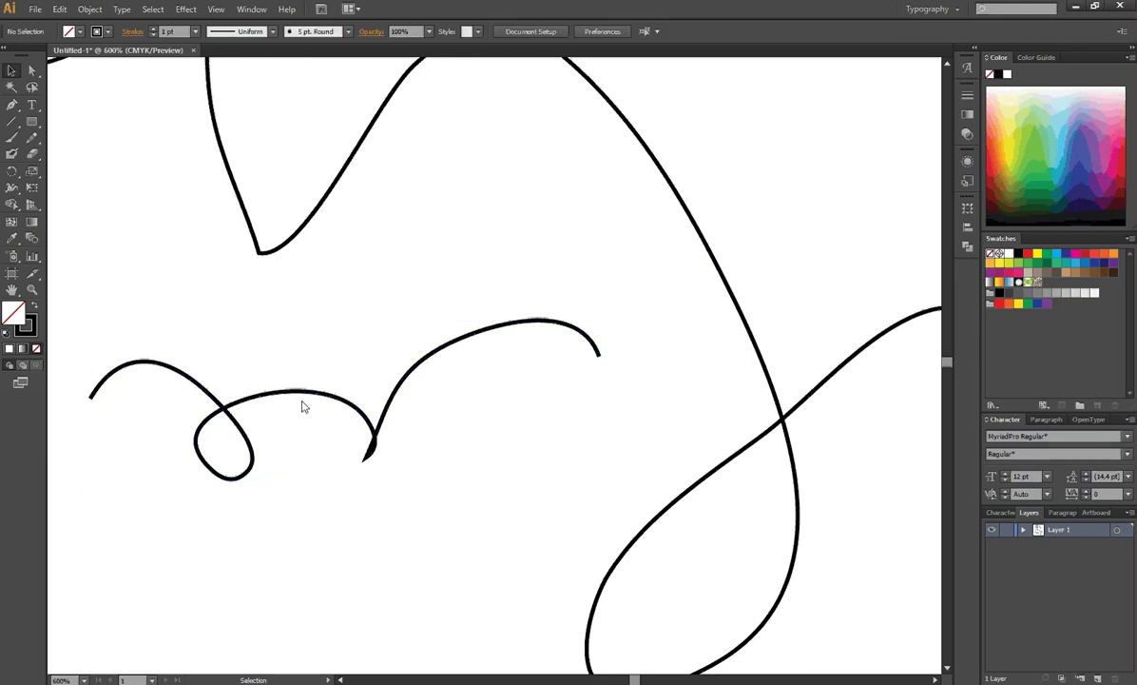
left_click(303, 393)
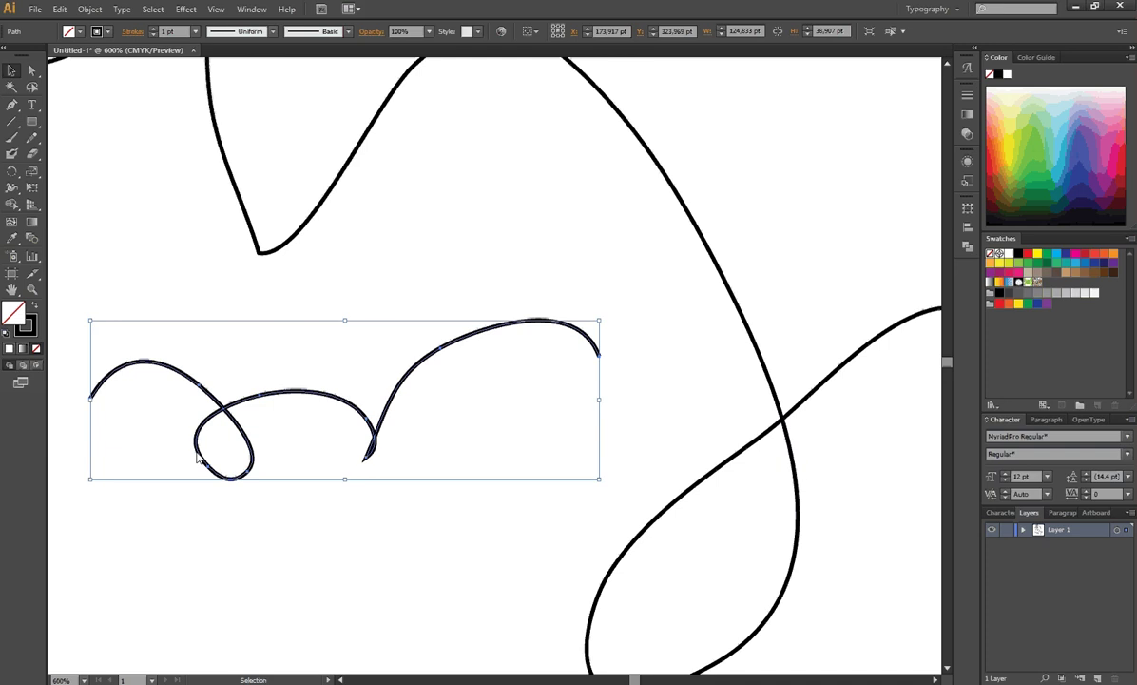
Step: Reopen Pencil Tool Options, nudge Fidelity to 11 pixels, and close the dialog
double_click(31, 137)
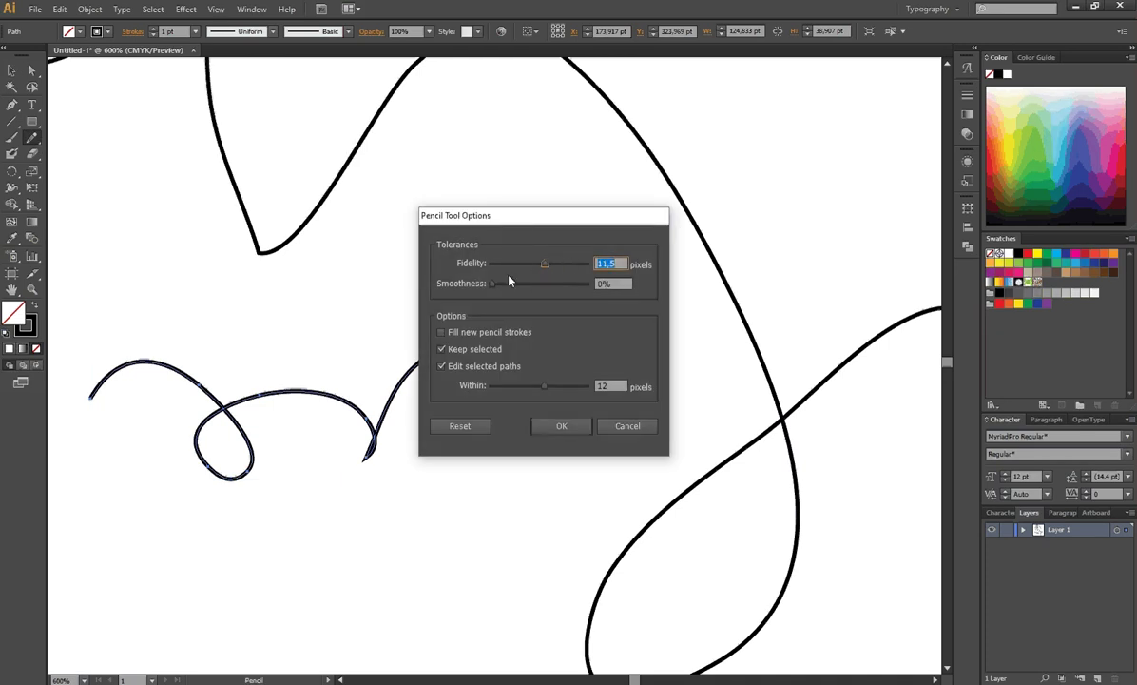
left_click_drag(545, 264, 543, 265)
left_click(626, 431)
left_click(625, 431)
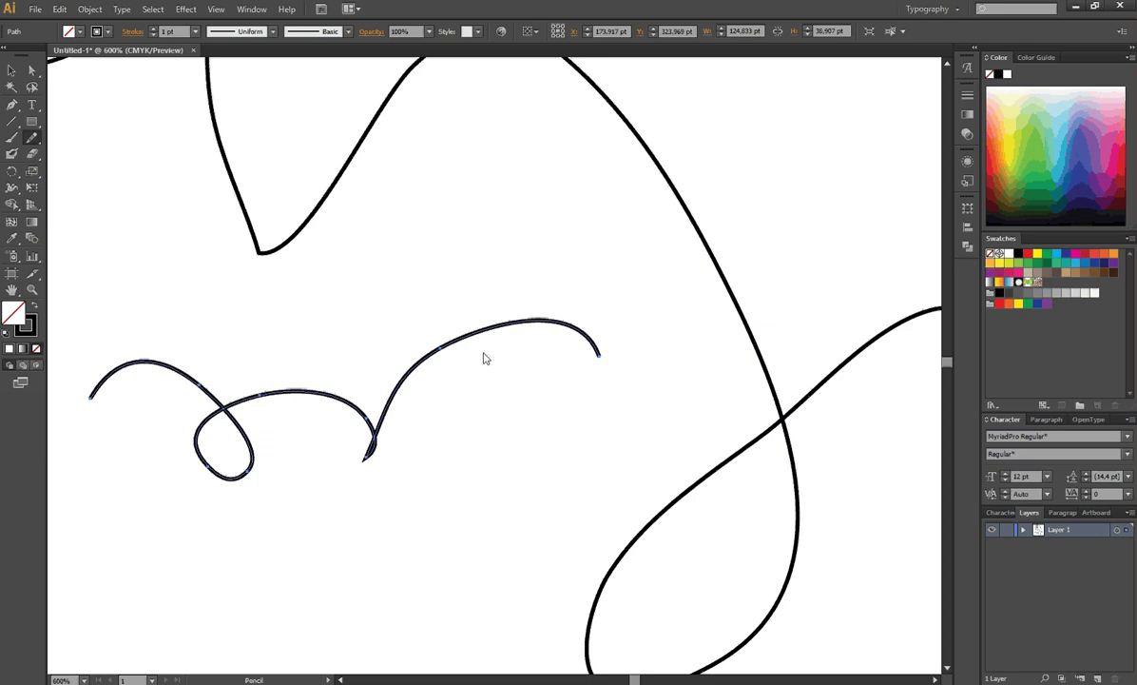
scroll(471, 348, "up", 2)
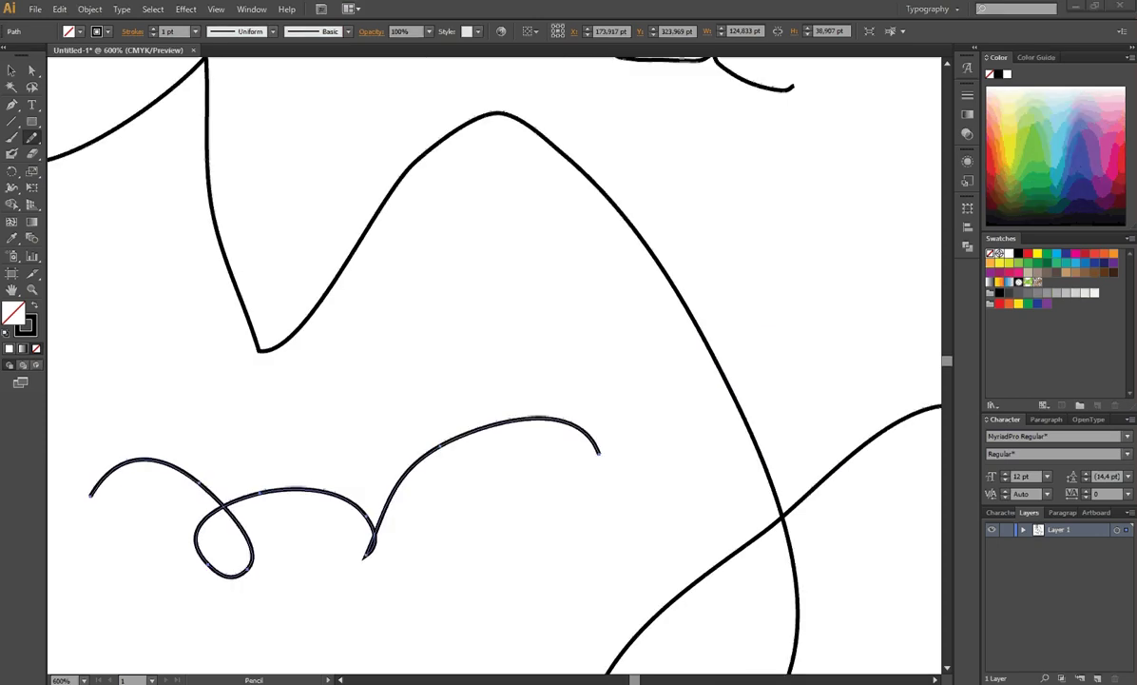
Step: Zoom out to 300% to survey the scattered freehand strokes
left_click(32, 288)
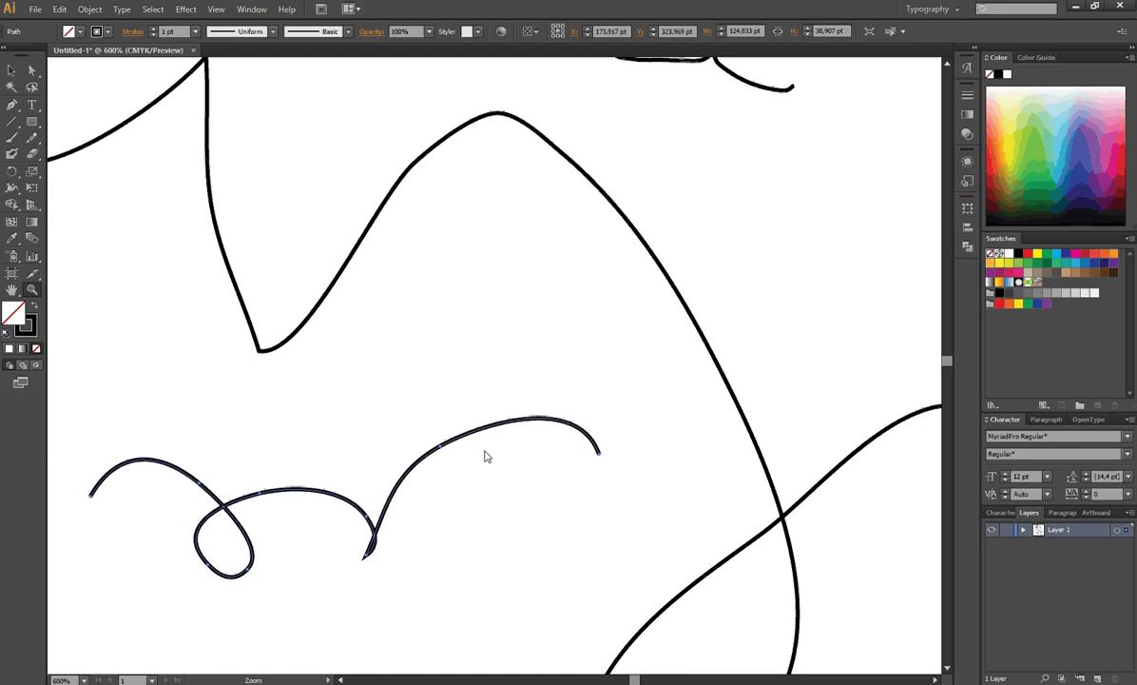
left_click(456, 409, "alt")
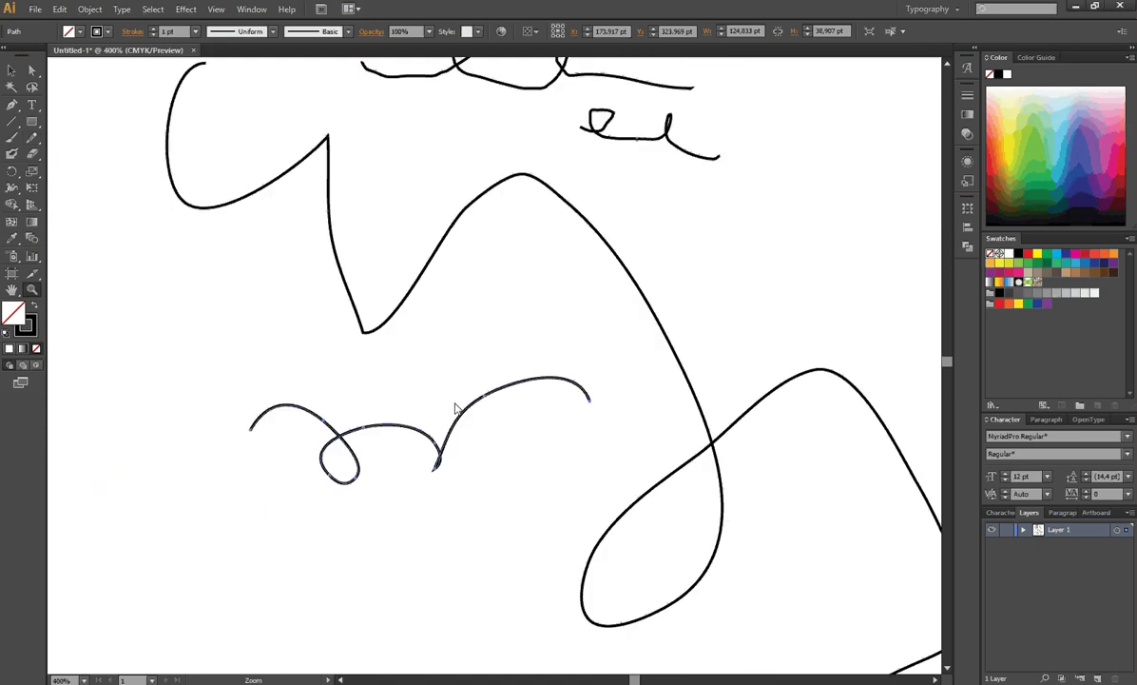
left_click(455, 409, "alt")
scroll(533, 440, "up", 2)
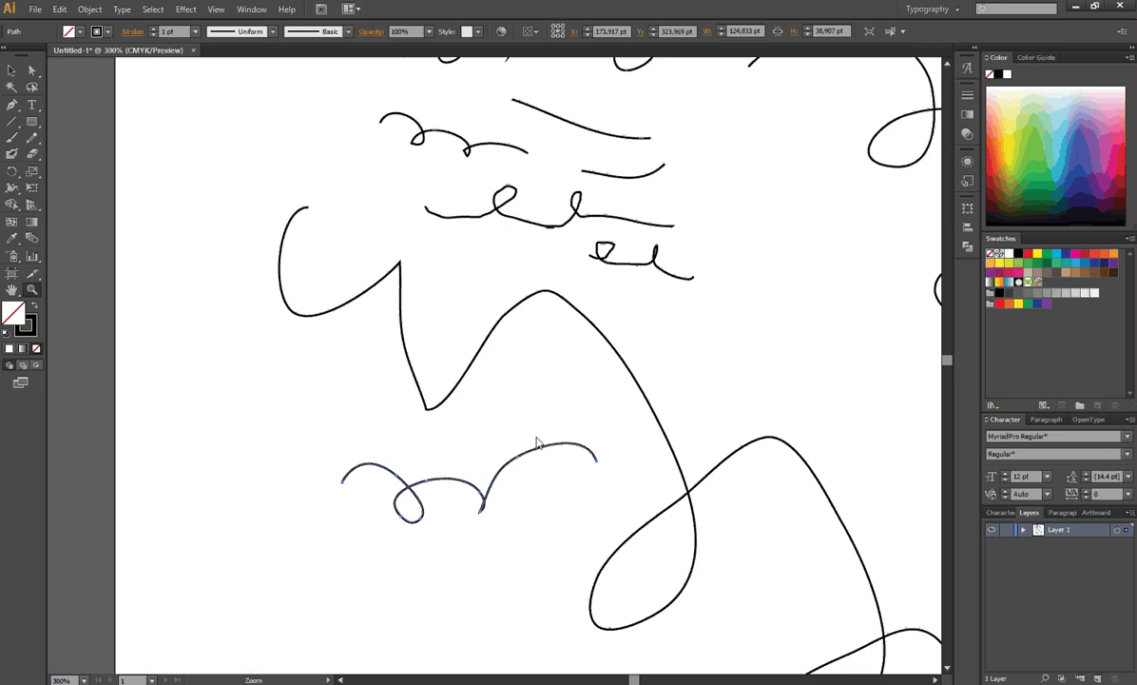
scroll(857, 665, "up", 1)
scroll(711, 517, "right", 1)
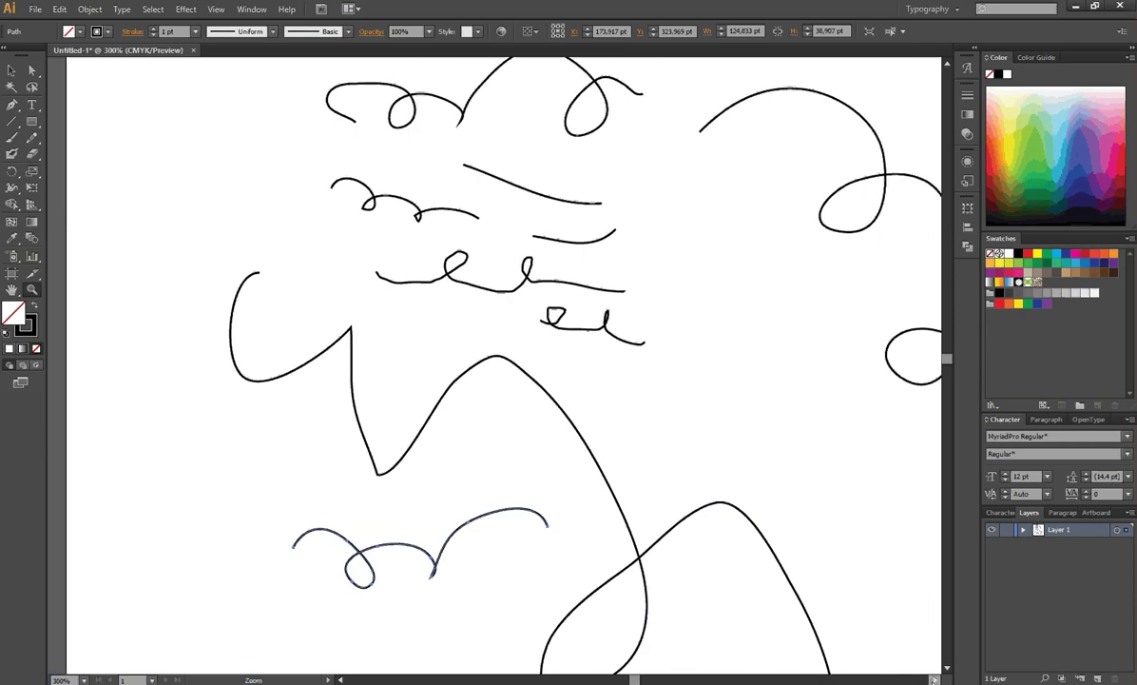
scroll(711, 516, "up", 3)
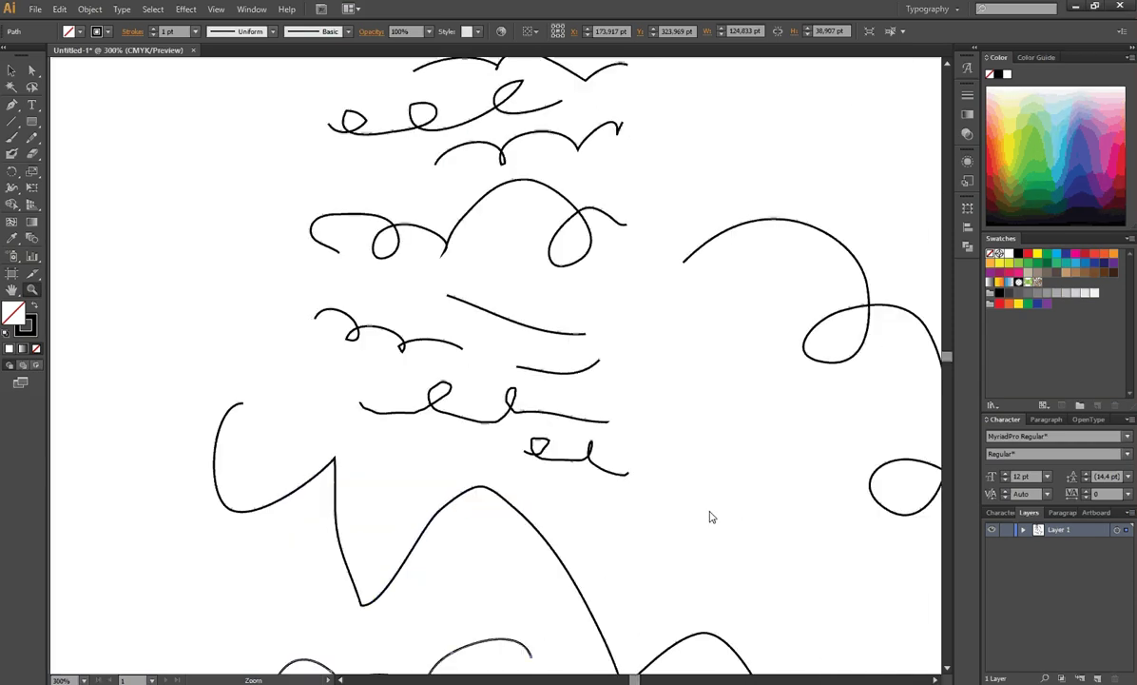
Step: Zoom back to 800% on the e-shaped scribbles and move to the large V-shaped curve
left_click(418, 416)
left_click(419, 416)
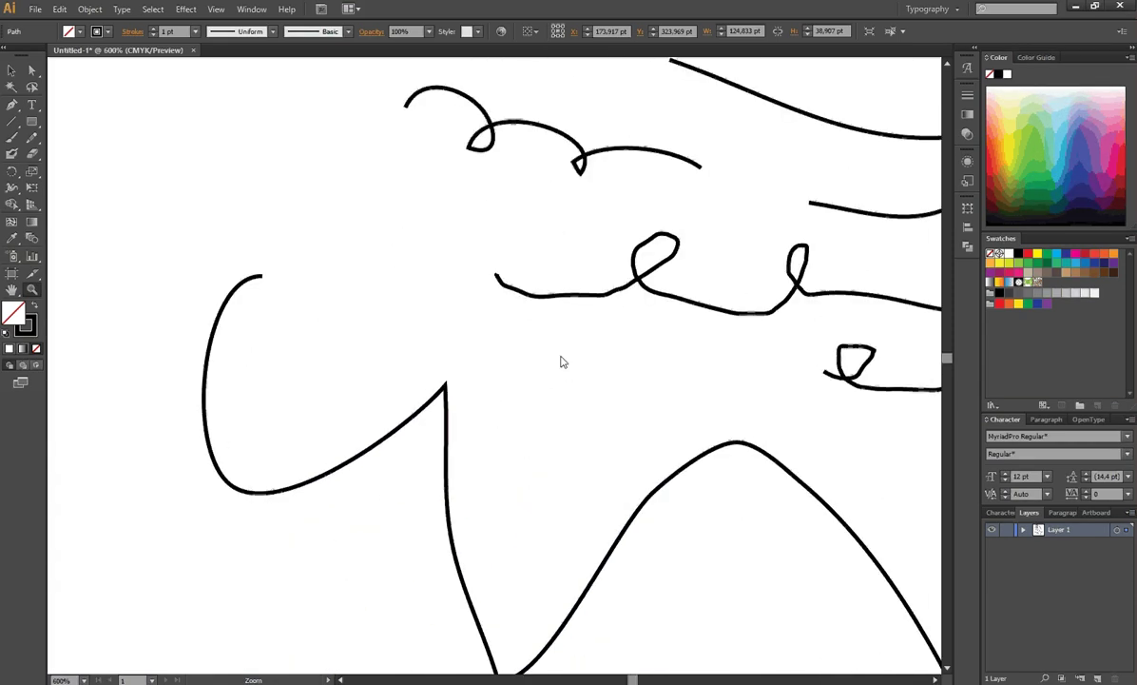
left_click(597, 404)
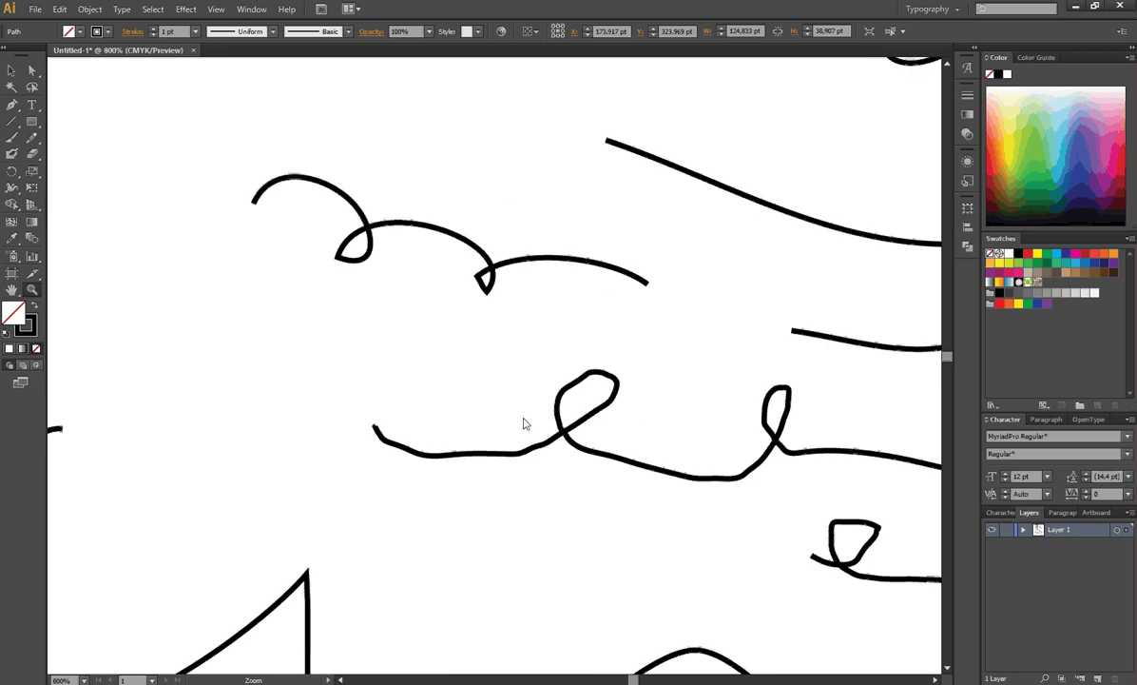
scroll(533, 394, "down", 3)
scroll(540, 454, "down", 4)
scroll(534, 534, "down", 5)
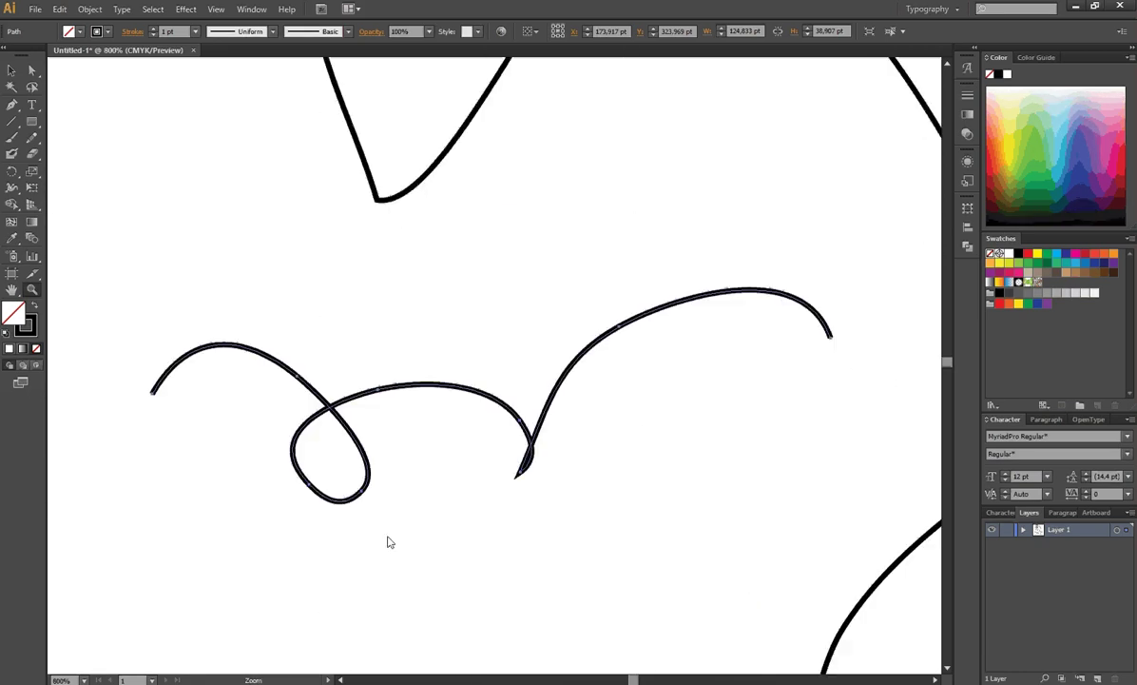
scroll(569, 520, "up", 5)
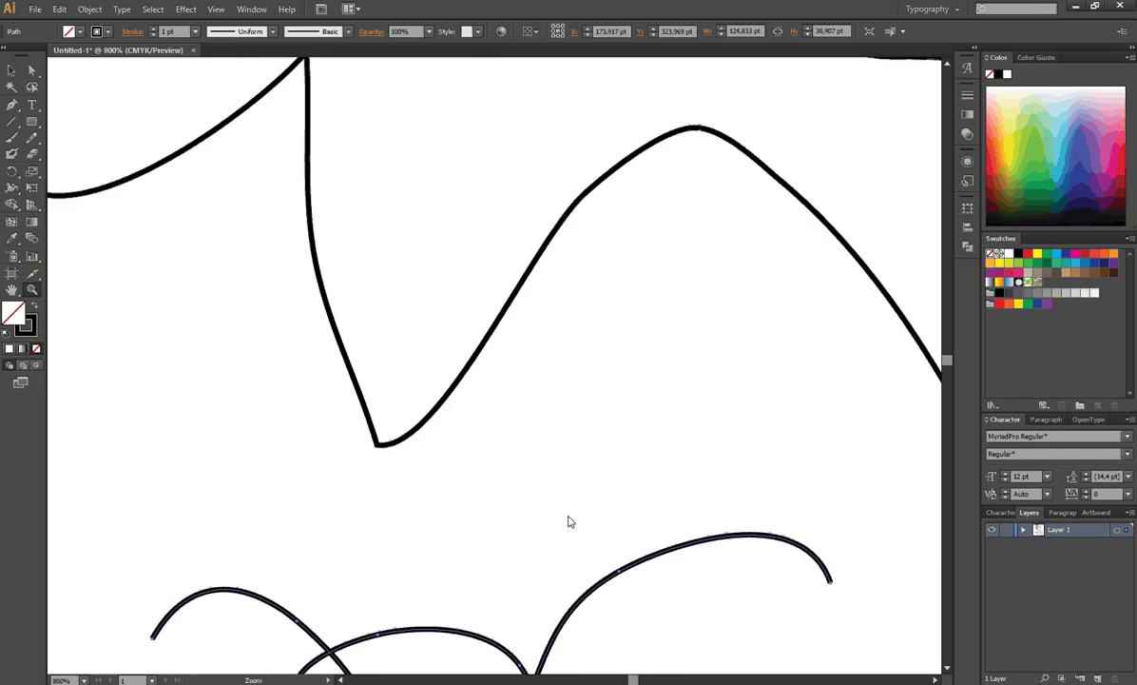
scroll(568, 520, "up", 5)
scroll(569, 520, "up", 4)
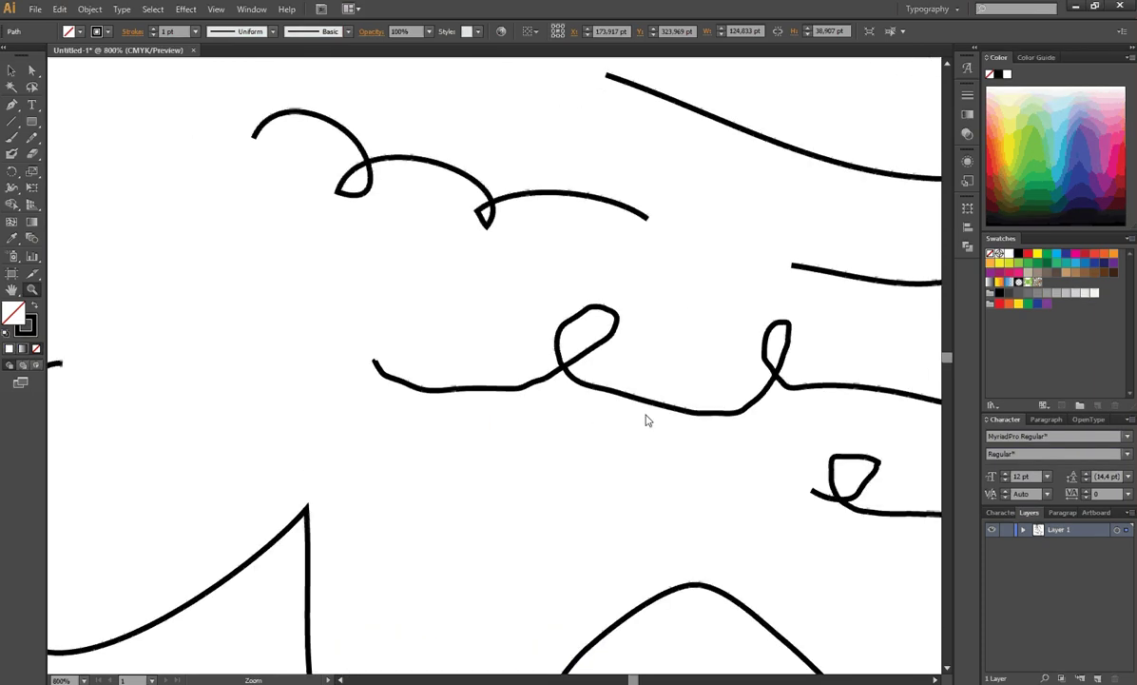
left_click(938, 677)
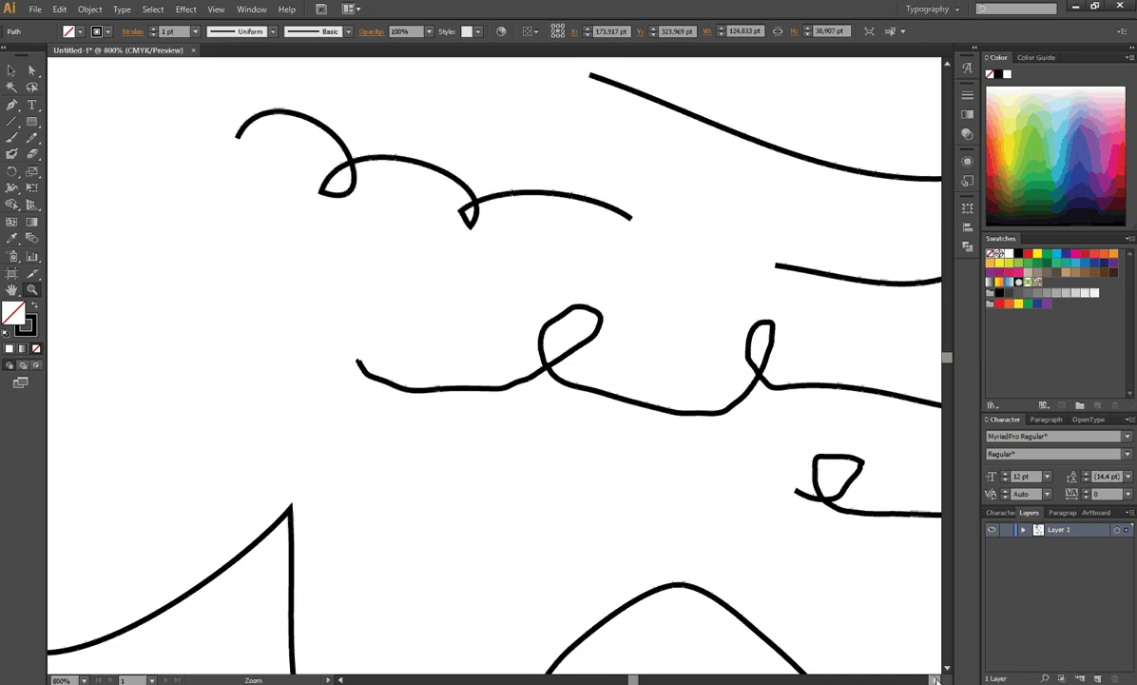
scroll(582, 437, "down", 2)
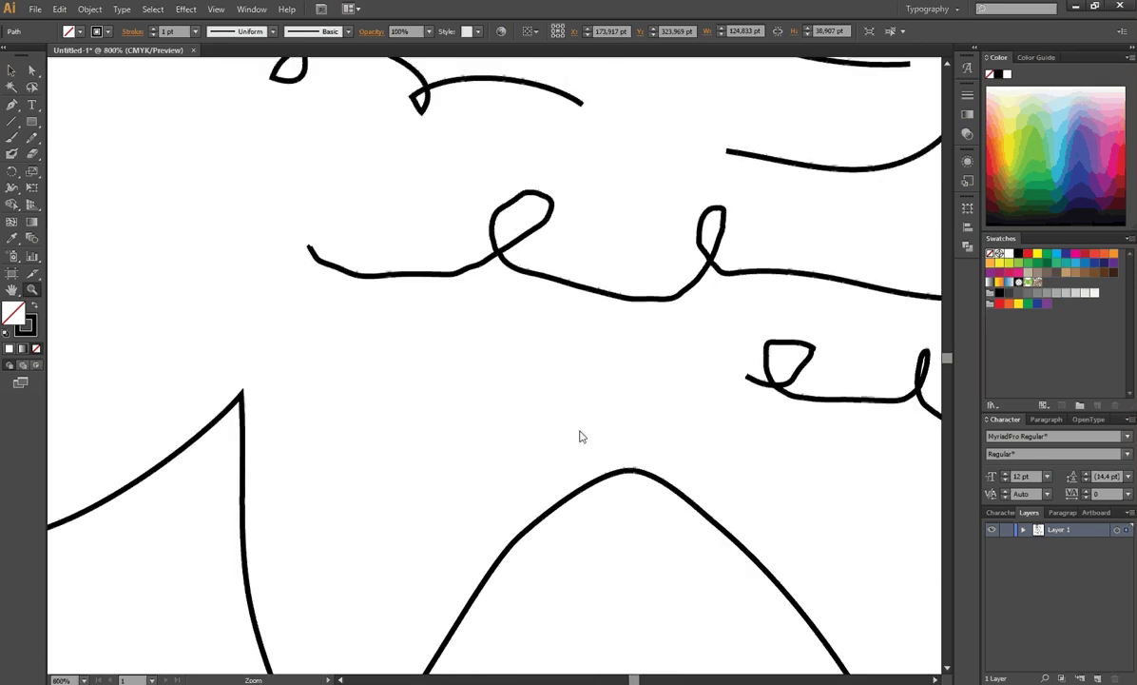
scroll(582, 436, "down", 7)
scroll(564, 467, "down", 4)
scroll(536, 492, "down", 2)
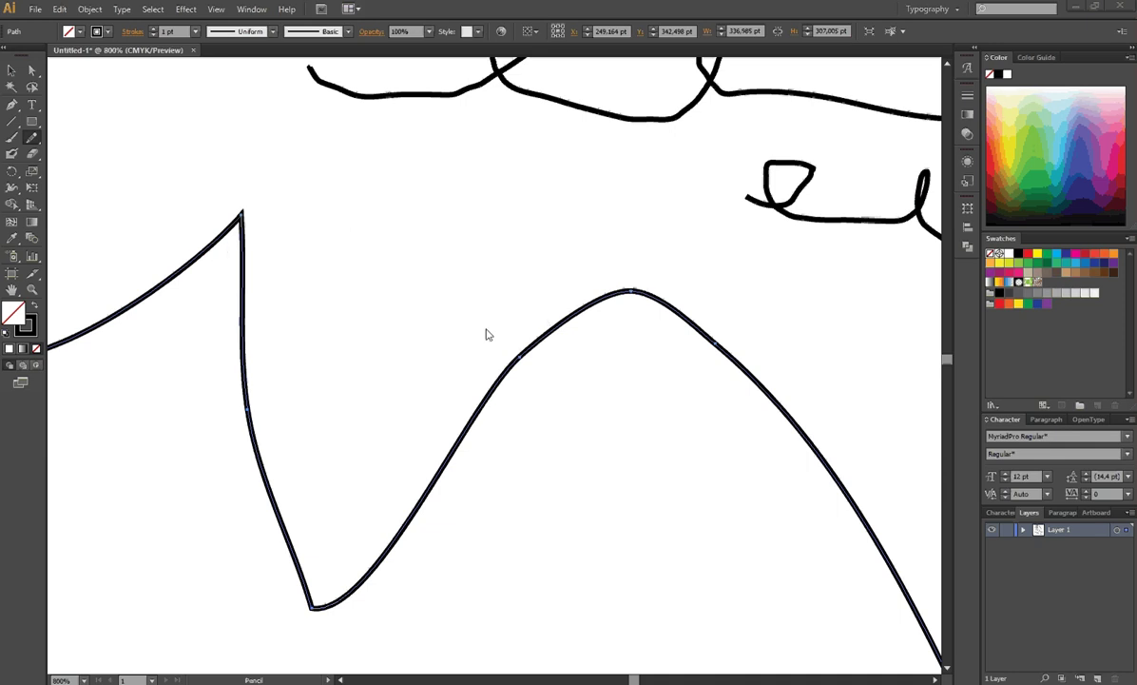
Step: Zoom out to 400% for an overview, then zoom into the upper looped scribble at 1600%
scroll(592, 426, "down", 2)
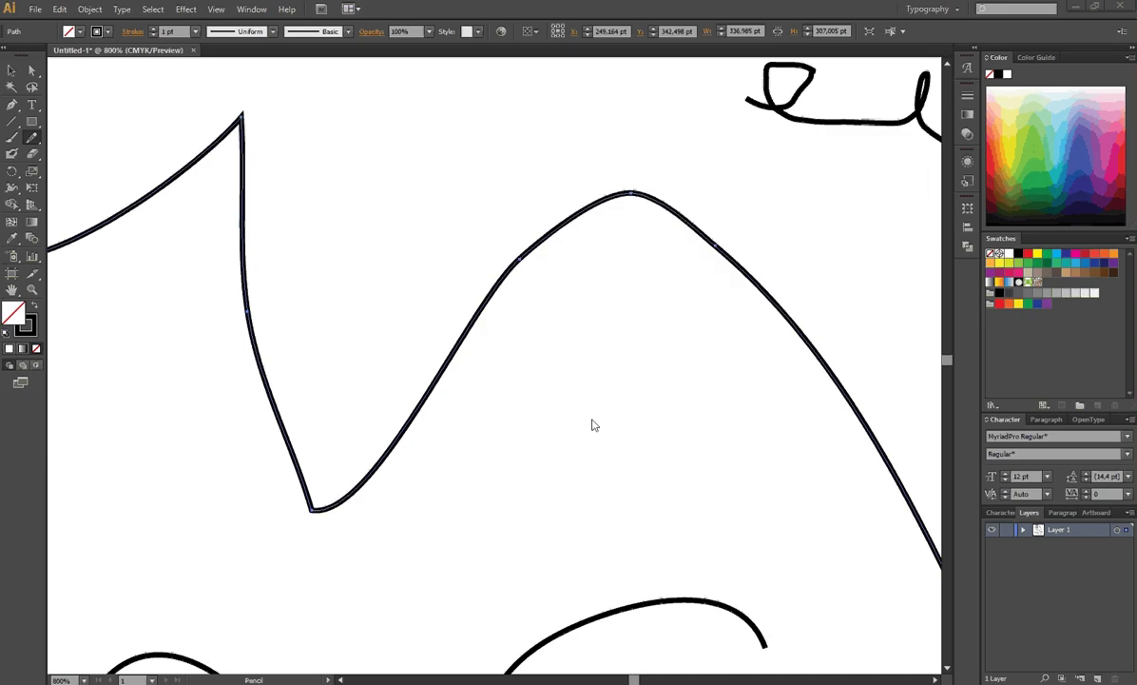
key("z")
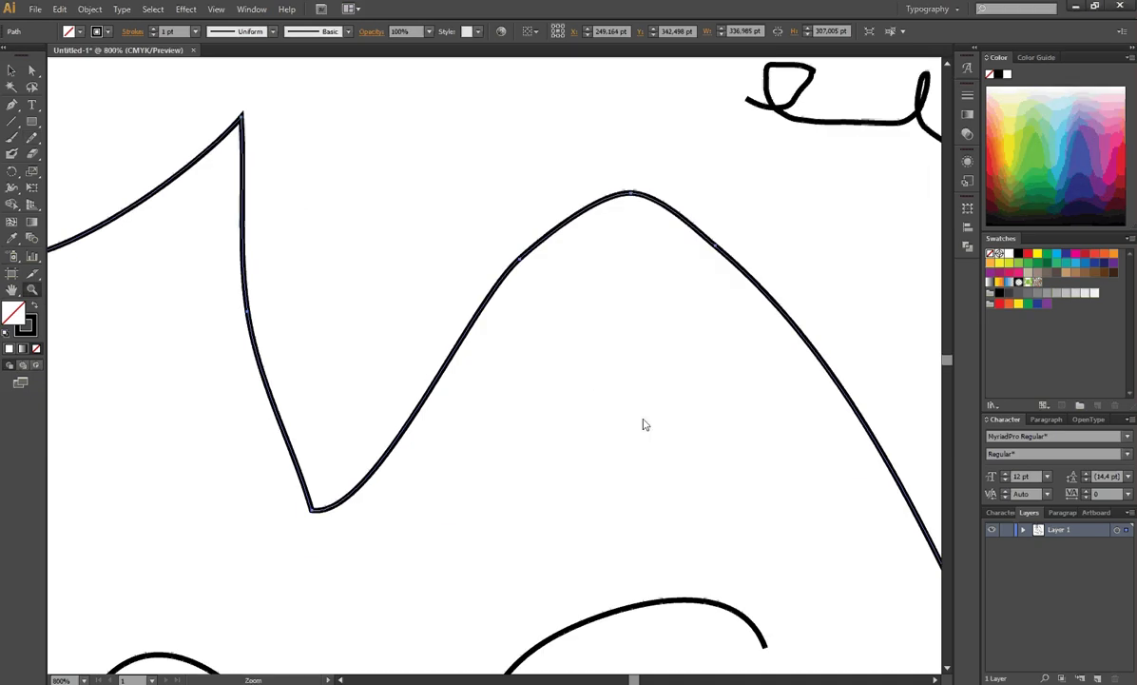
left_click(643, 425, "alt")
scroll(599, 425, "up", 2)
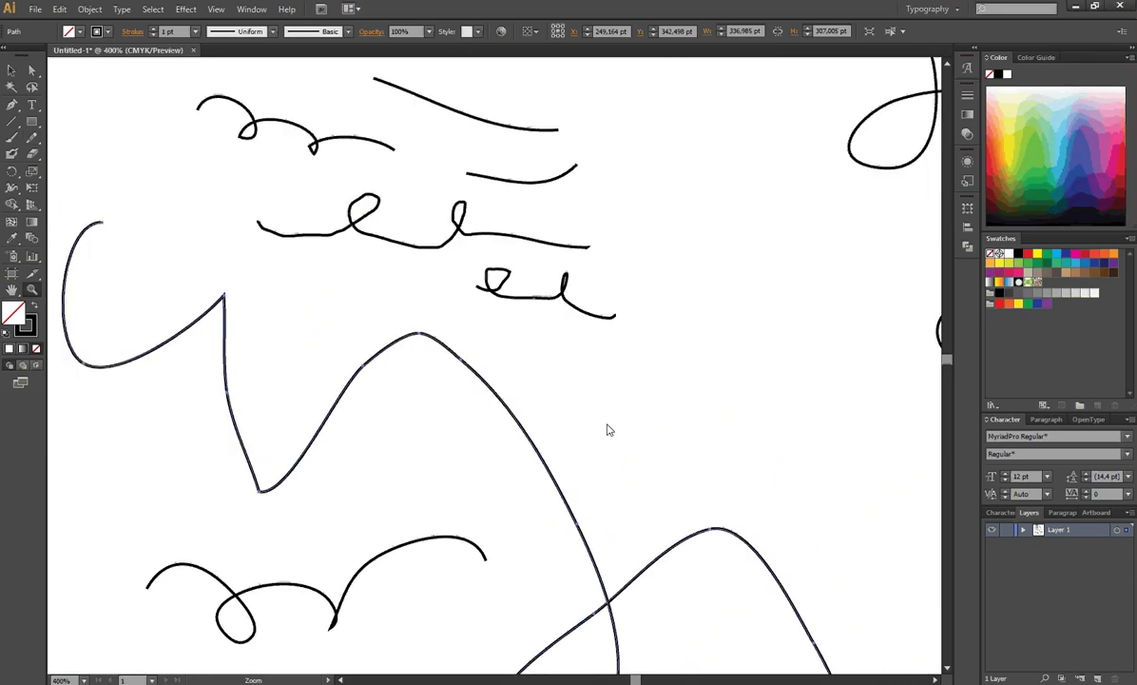
left_click(608, 430, "alt")
left_click(370, 346)
left_click(370, 346)
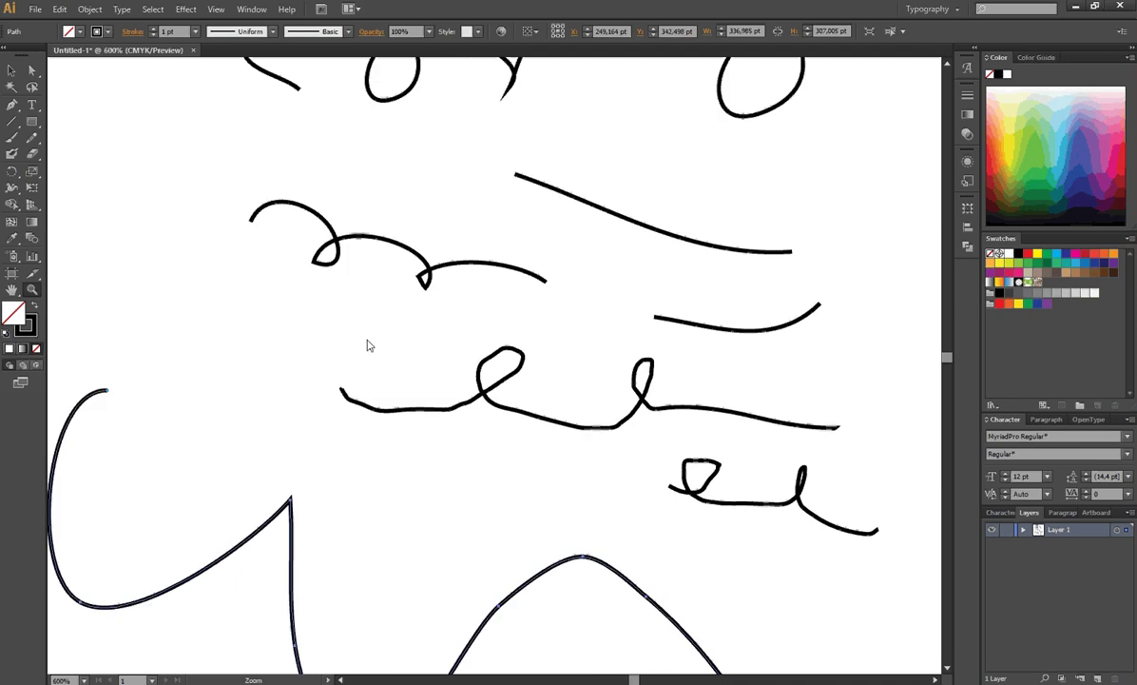
left_click(428, 366)
left_click(469, 383)
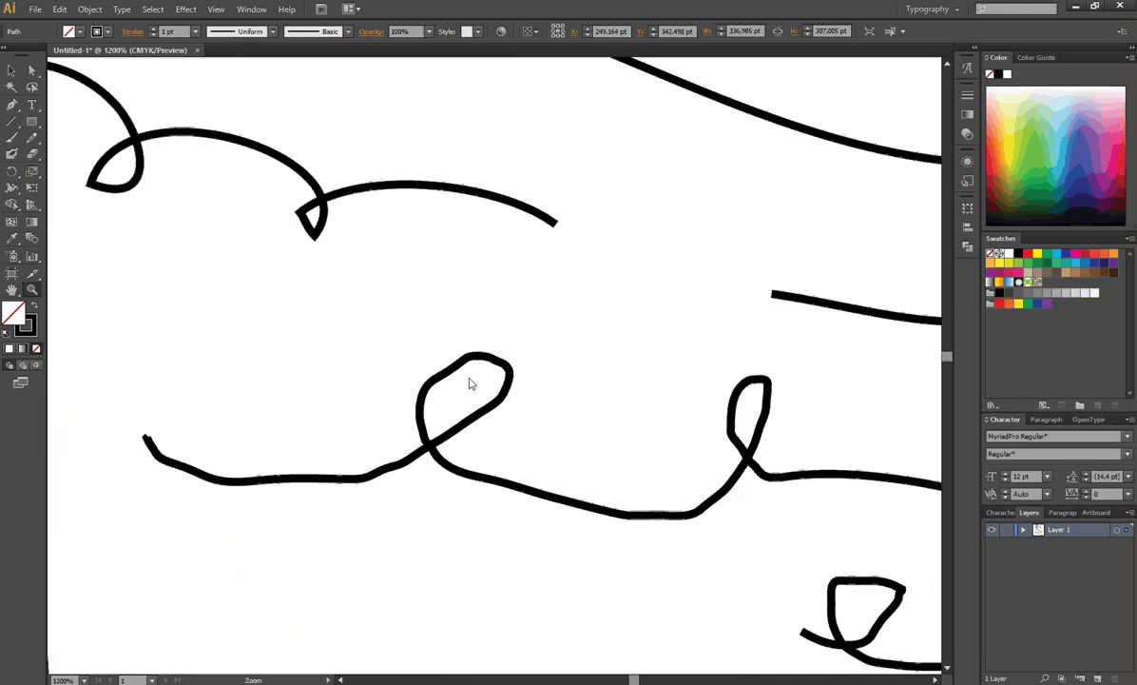
scroll(456, 385, "up", 1)
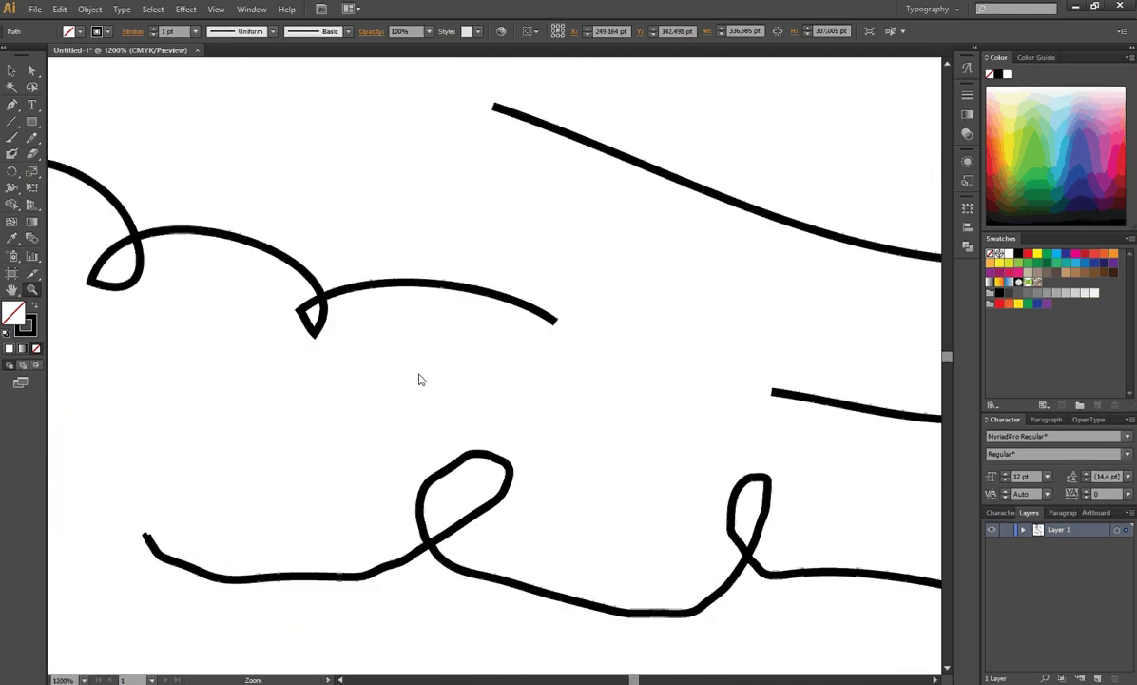
left_click(312, 323)
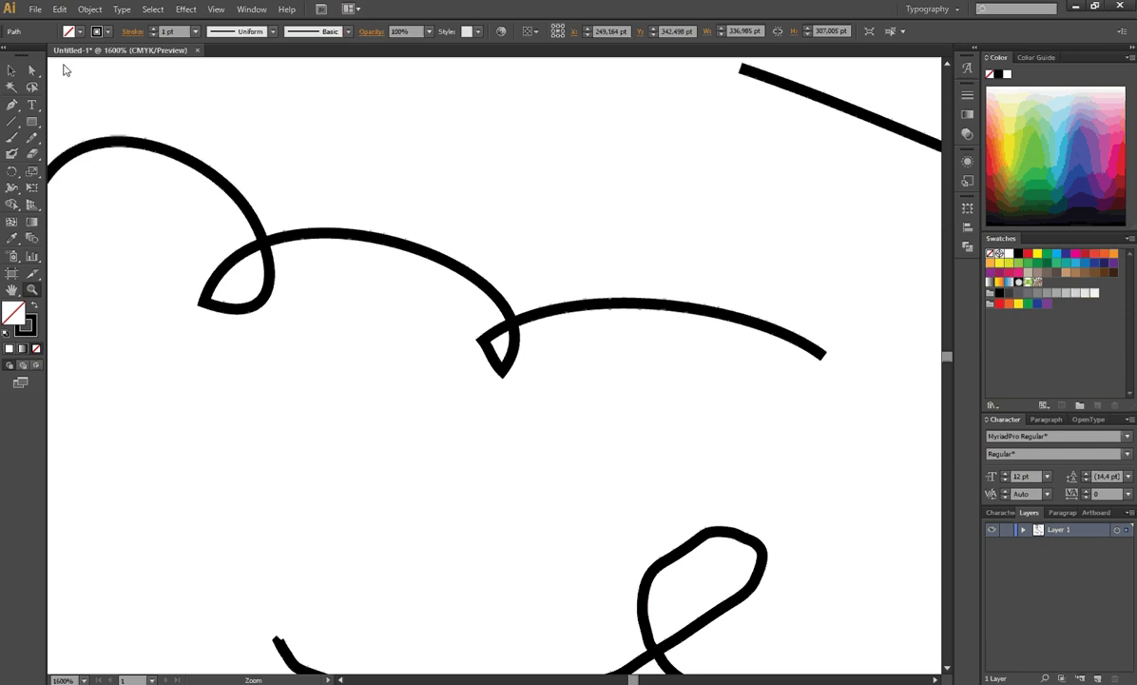
Step: Select the upper wavy curve and run the Smooth Tool over the pointed tips of both loops
left_click(14, 73)
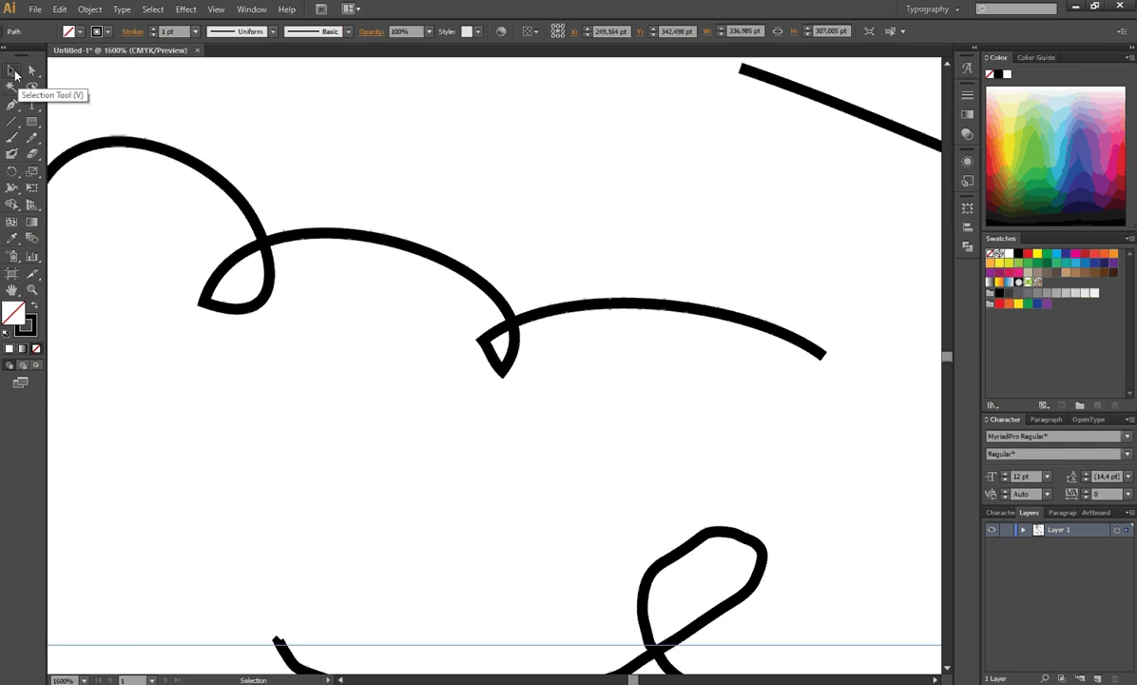
left_click(482, 294)
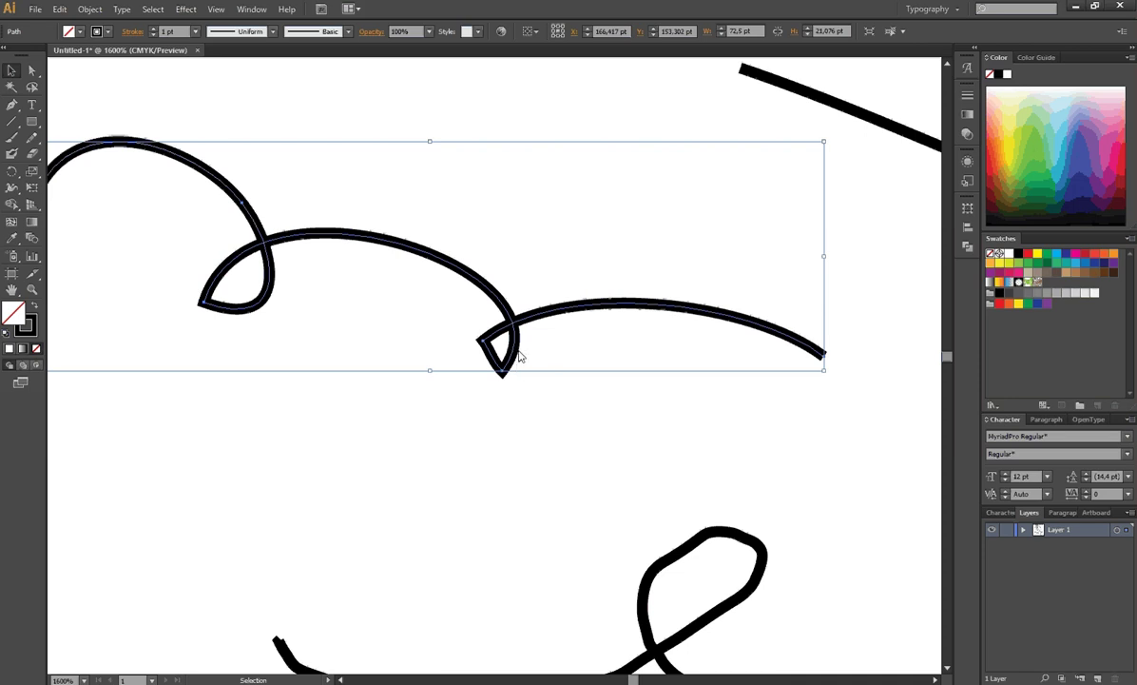
left_click(31, 137)
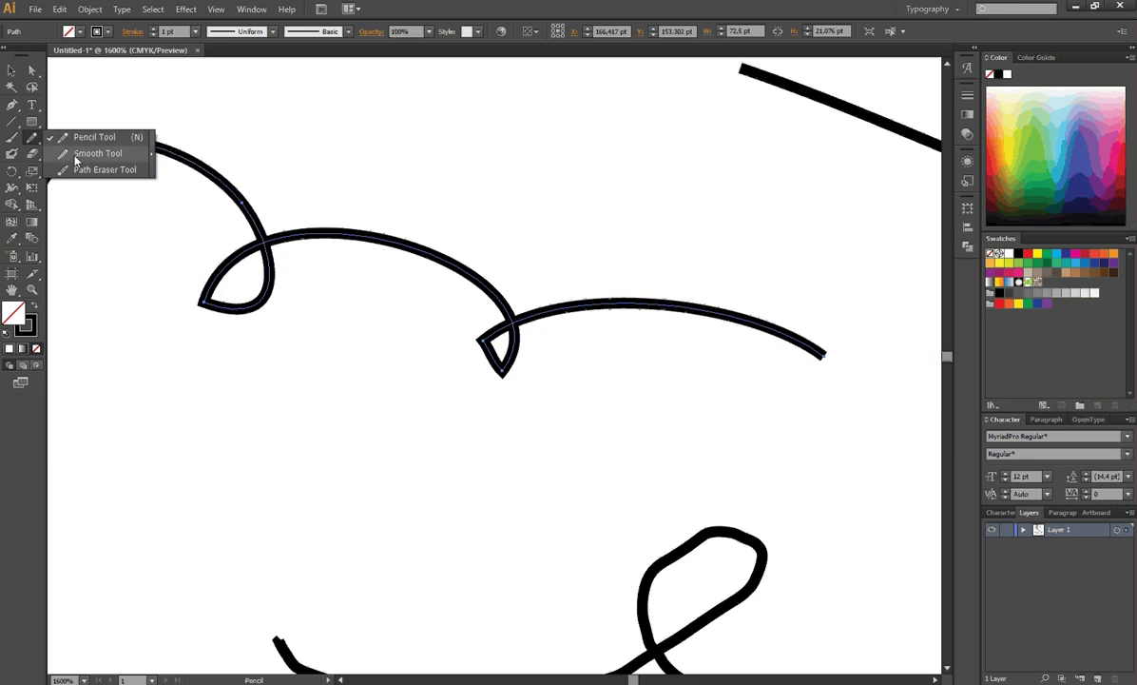
left_click(76, 157)
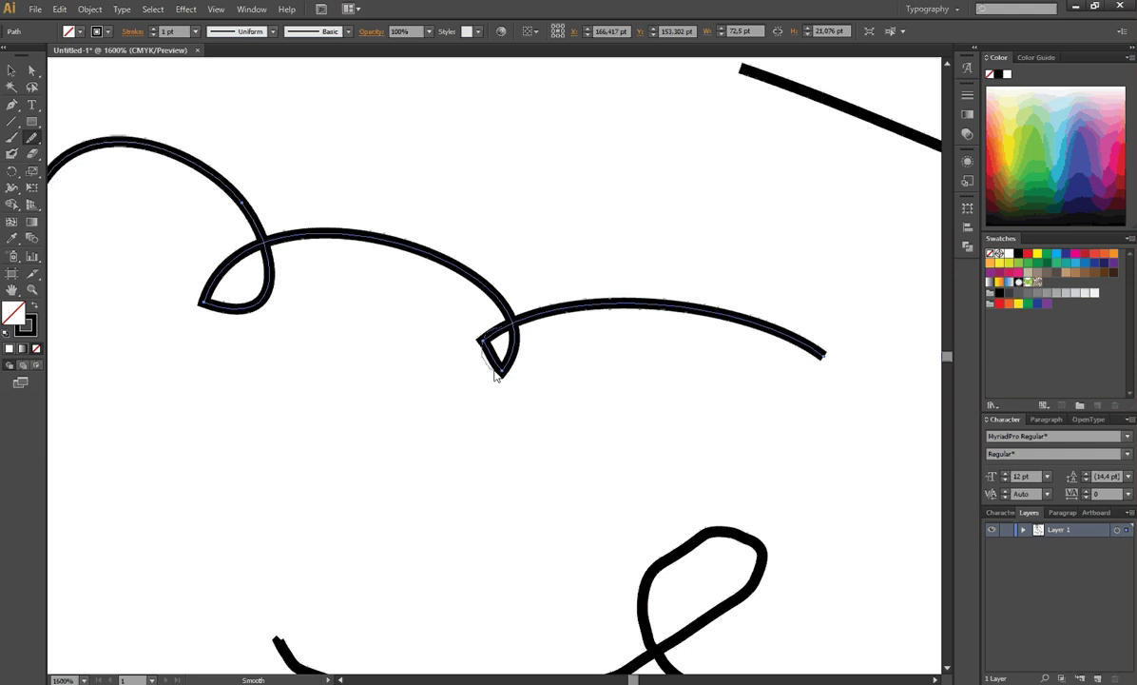
left_click_drag(495, 375, 520, 353)
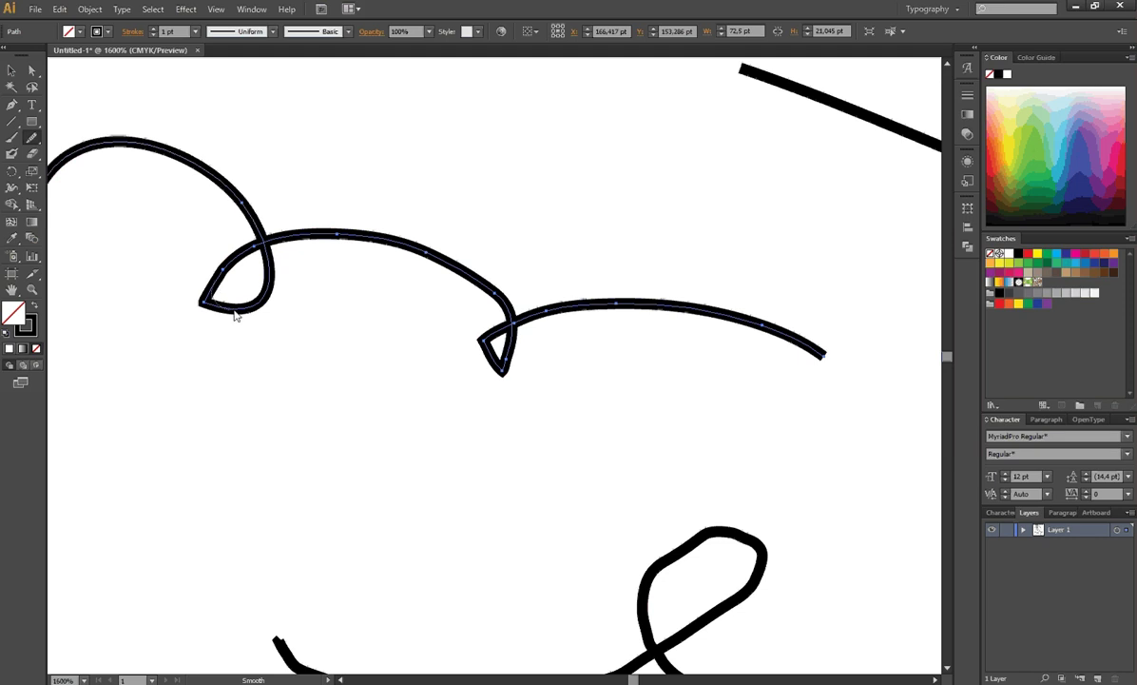
left_click_drag(236, 316, 244, 313)
left_click_drag(481, 325, 501, 369)
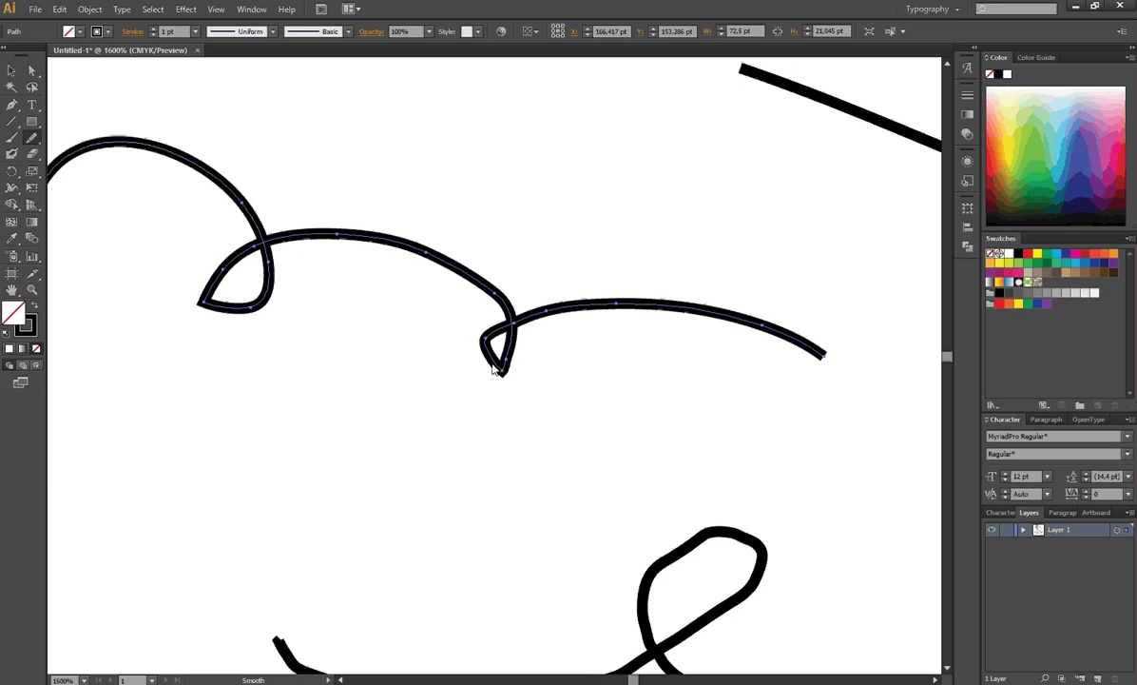
scroll(611, 411, "up", 6)
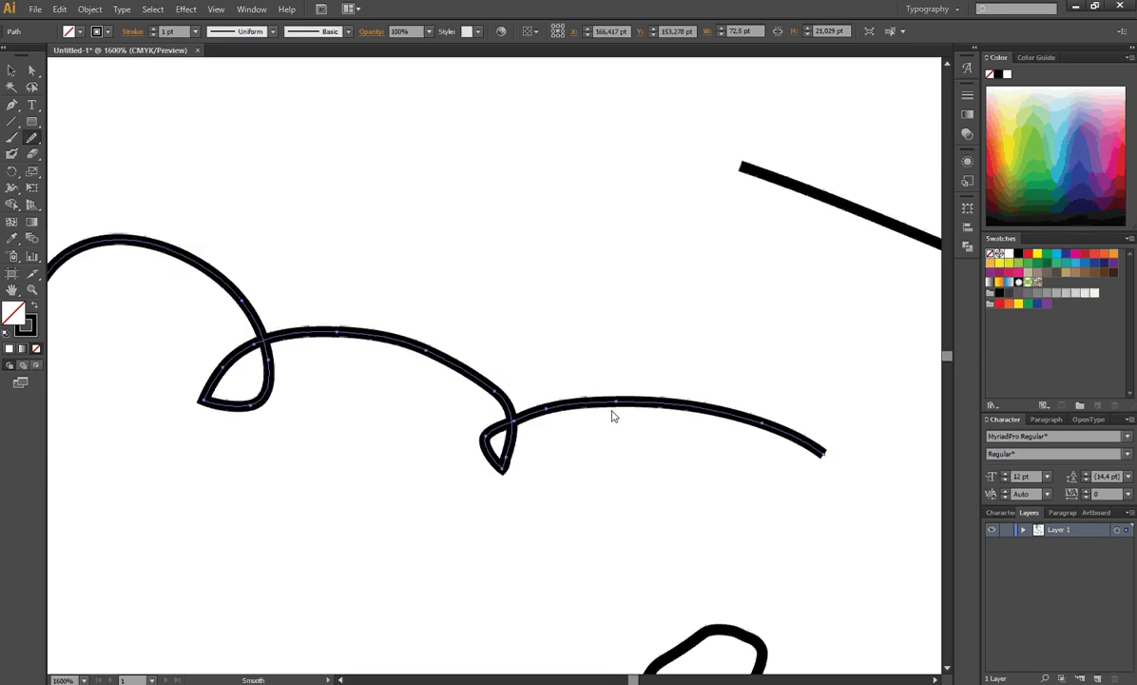
scroll(623, 442, "down", 5)
scroll(633, 474, "down", 10)
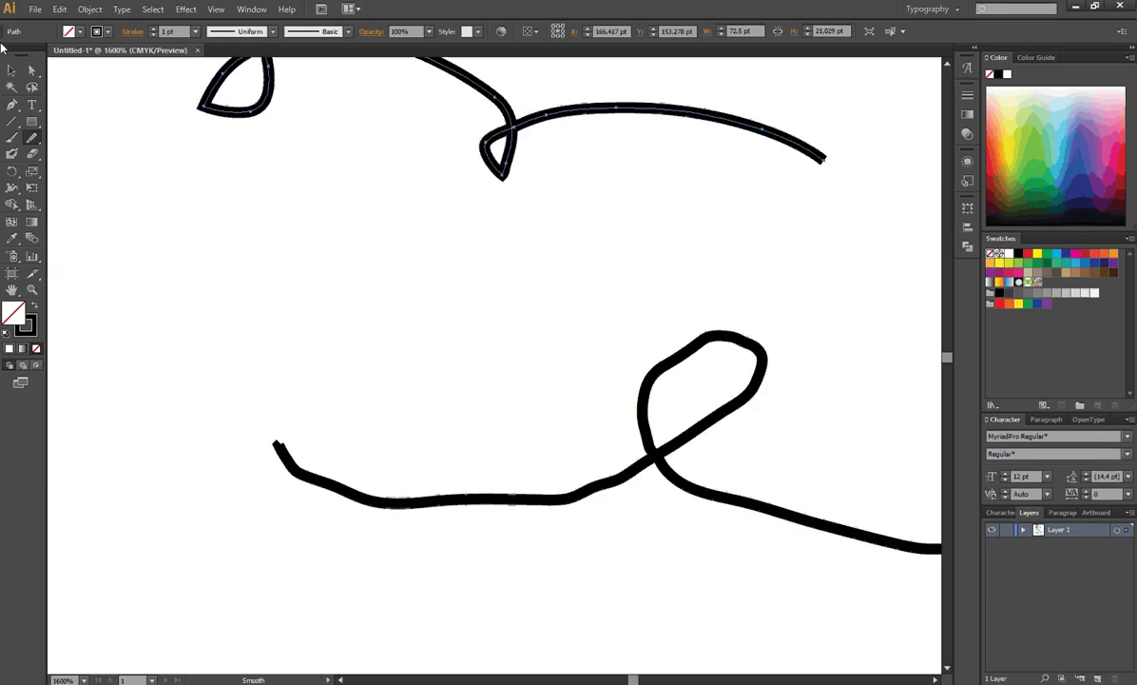
Step: Select the lower looping stroke and smooth its first loop and the bumpy stretch leading in
left_click(9, 72)
left_click(721, 335)
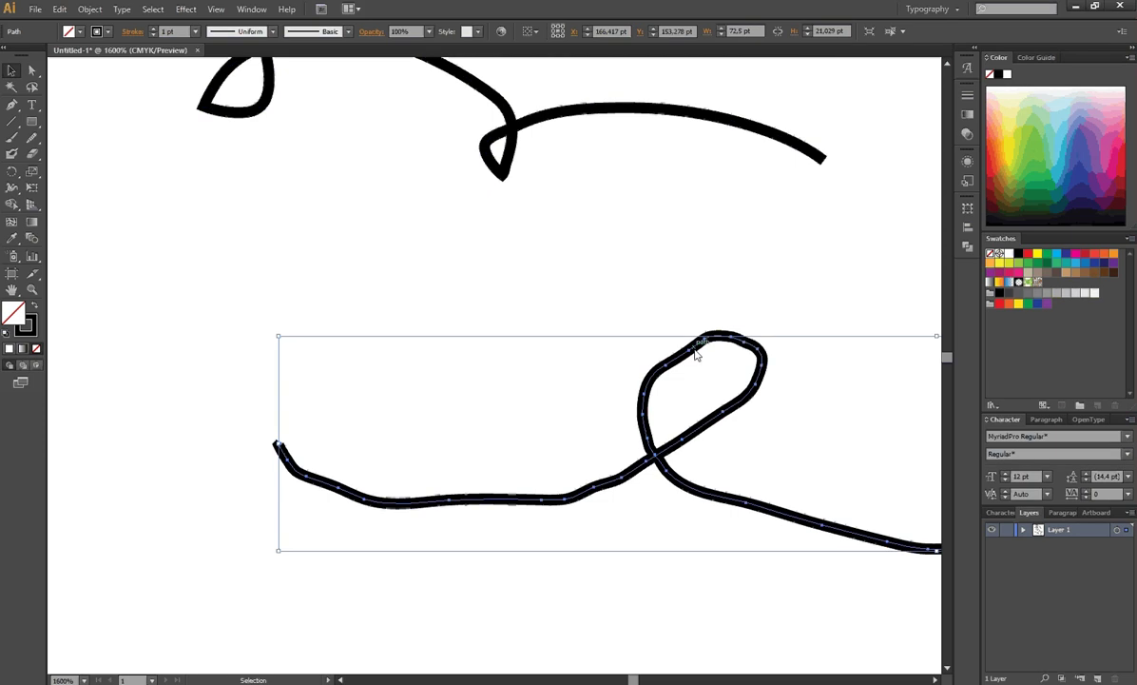
left_click_drag(31, 137, 95, 152)
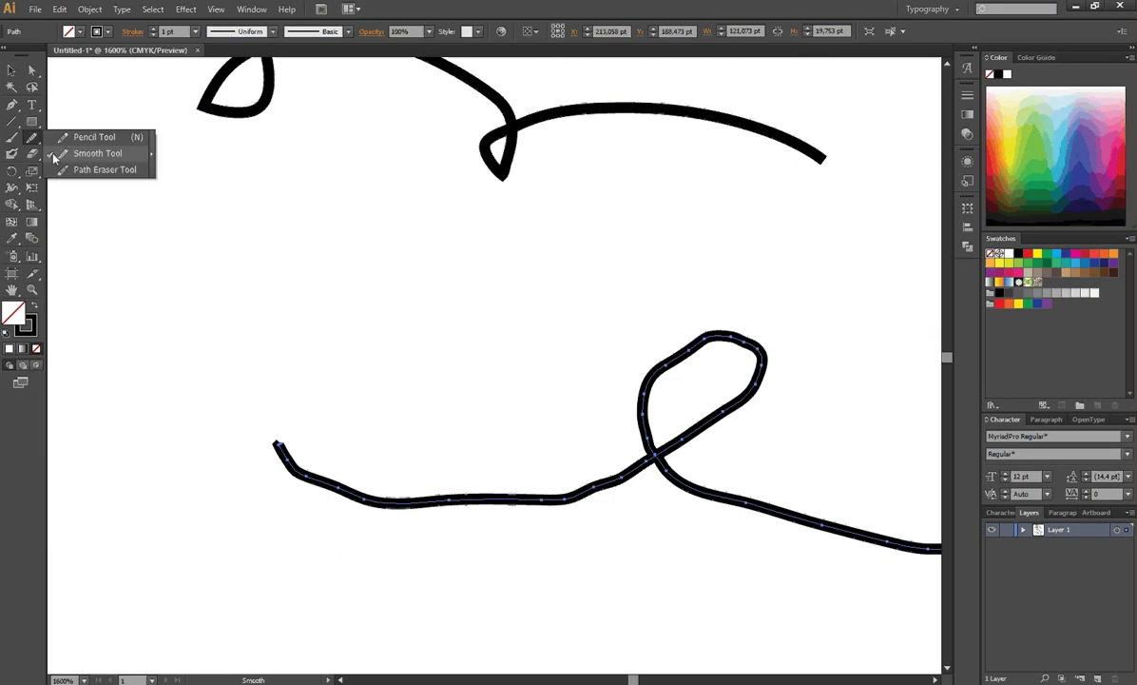
mouse_move(650, 385)
left_mouse_down()
mouse_move(655, 369)
mouse_move(724, 338)
mouse_move(761, 361)
left_mouse_up()
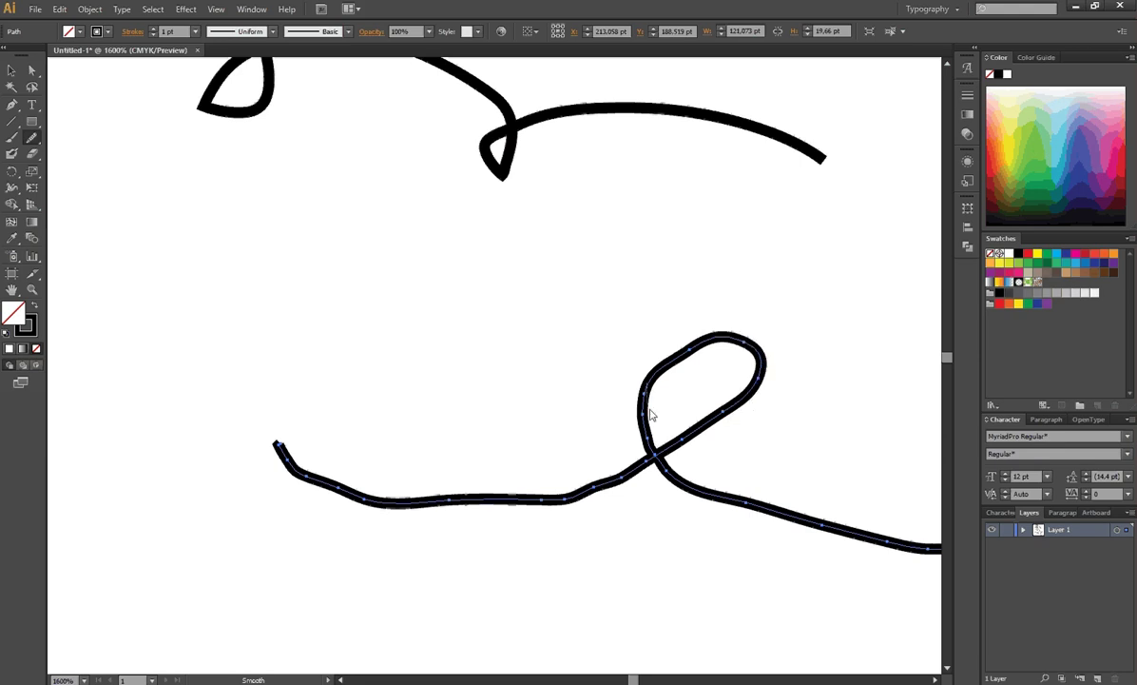
left_click_drag(753, 385, 647, 400)
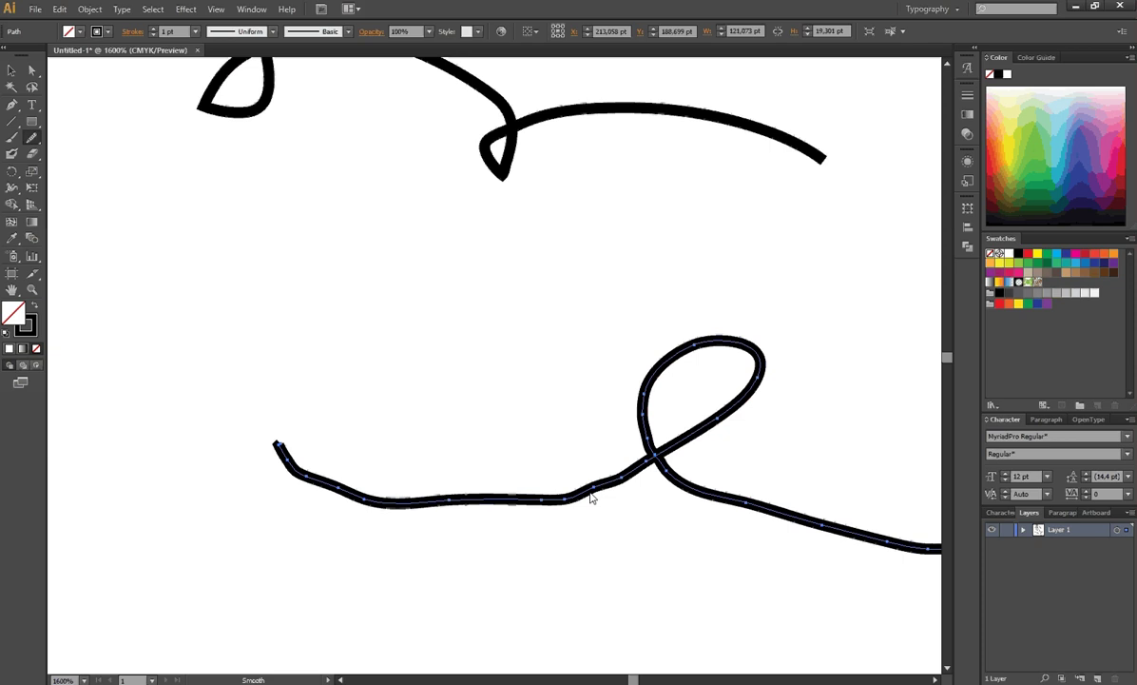
left_click_drag(566, 501, 656, 457)
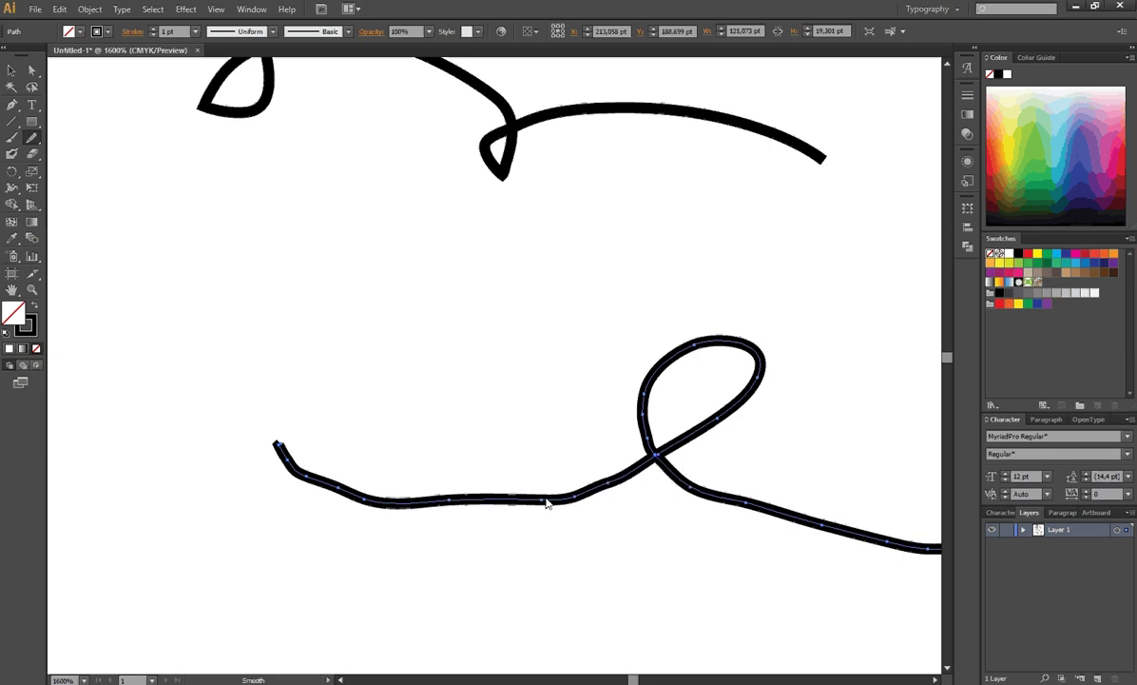
left_click_drag(547, 504, 707, 437)
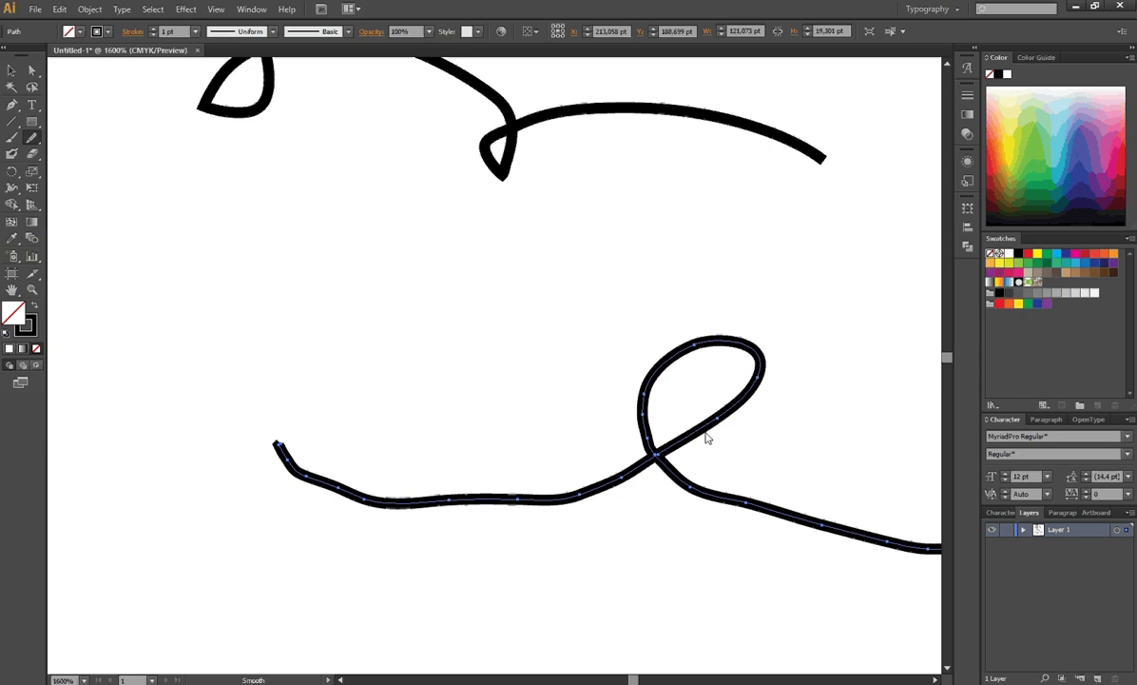
scroll(622, 439, "up", 1)
scroll(612, 459, "down", 3)
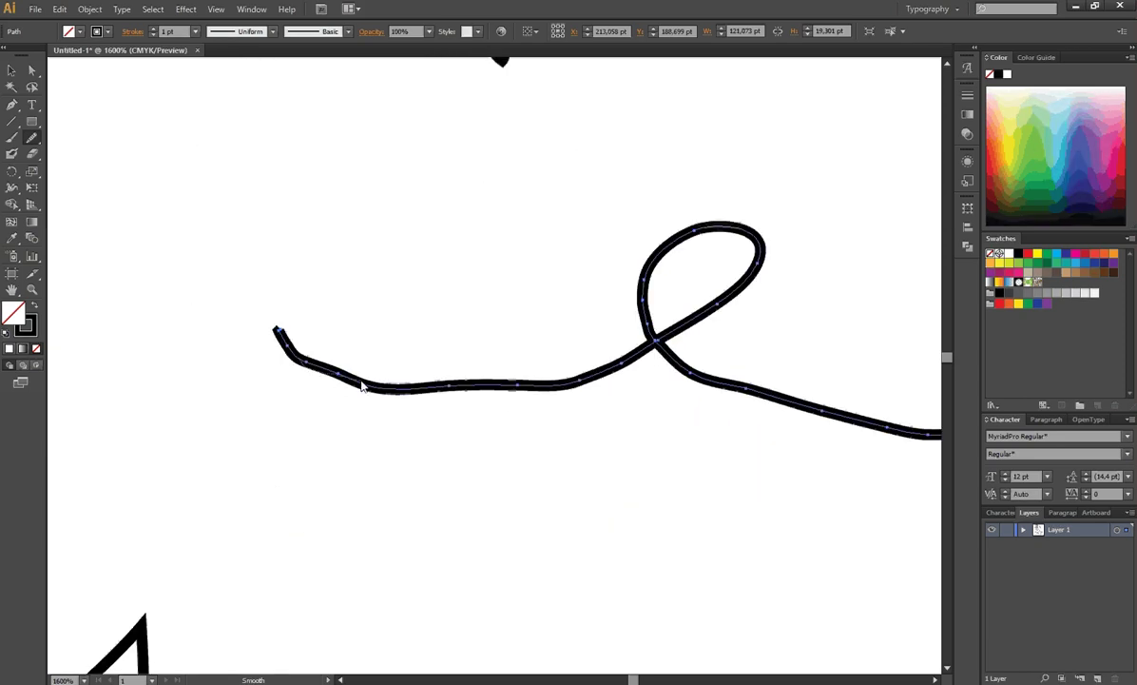
Step: Smooth the stroke's kinked start, its second loop, and the dip below it
left_click_drag(300, 364, 368, 386)
left_click(935, 679)
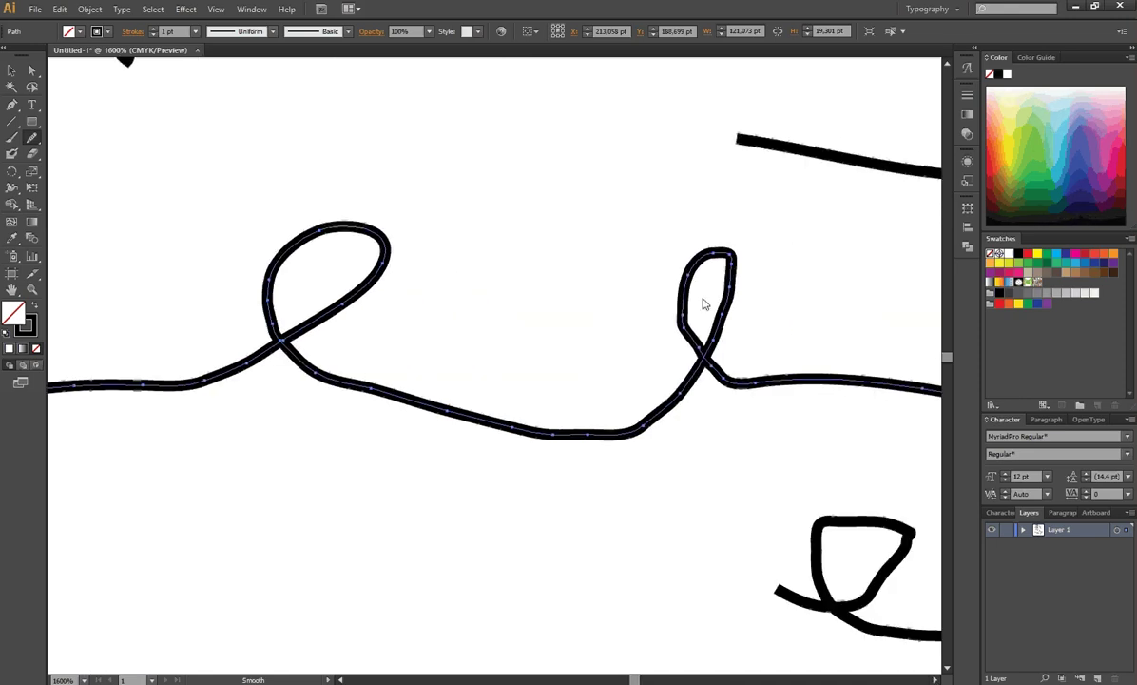
mouse_move(718, 363)
left_mouse_down()
mouse_move(706, 247)
mouse_move(704, 360)
left_mouse_up()
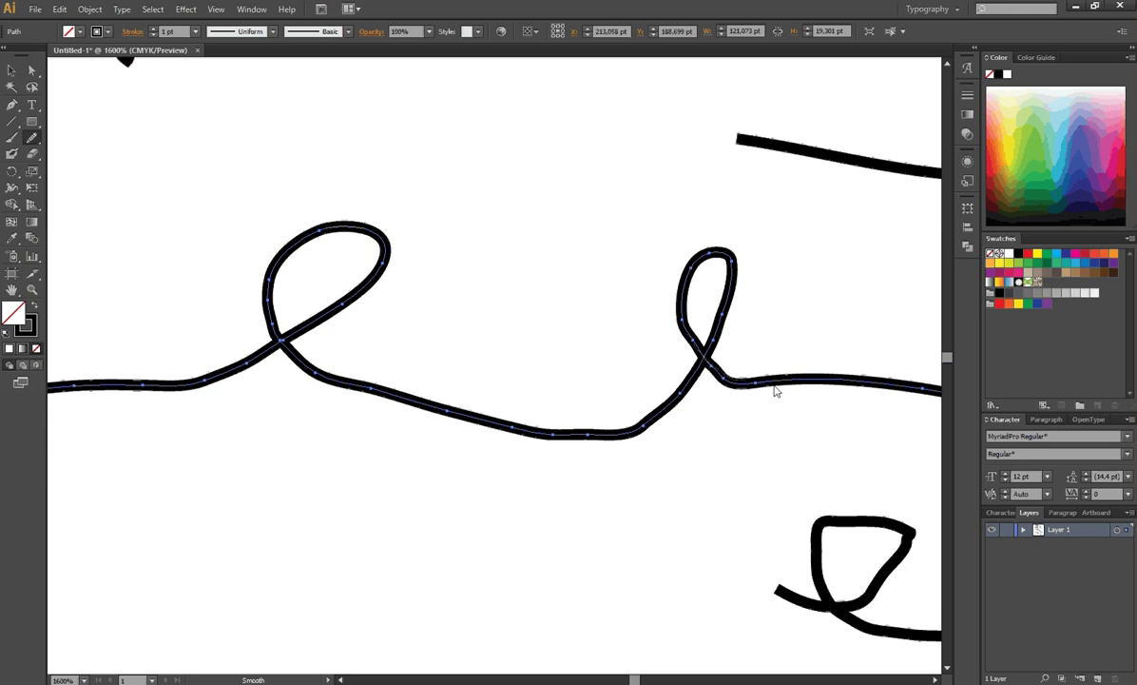
left_click_drag(807, 381, 706, 358)
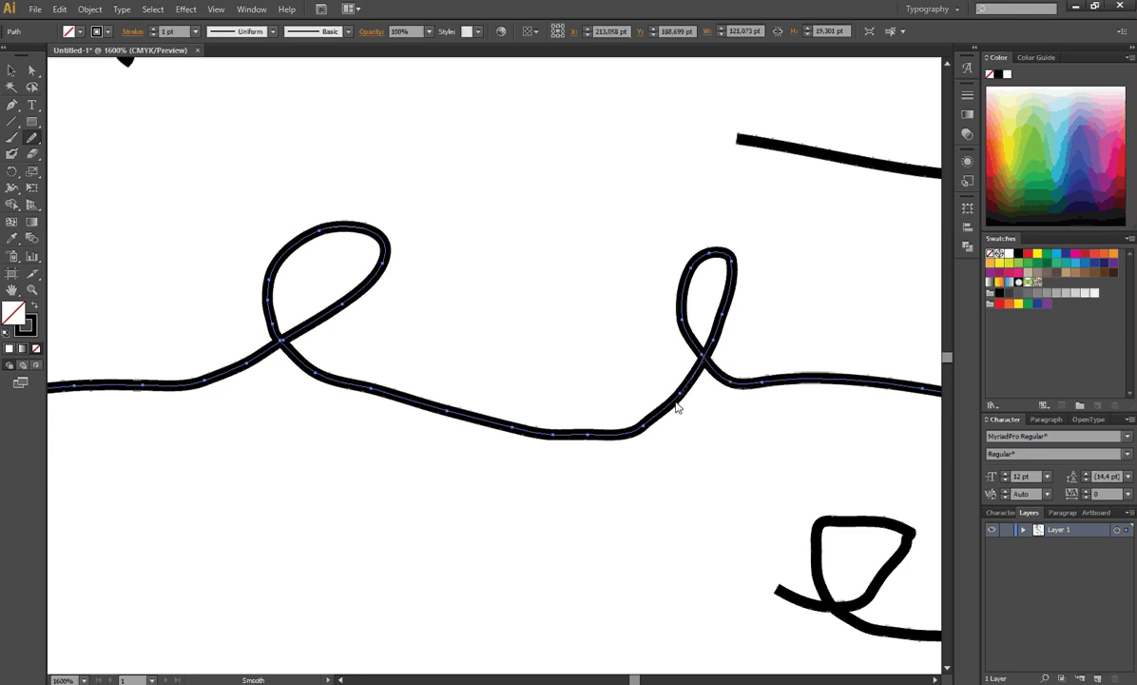
left_click_drag(676, 407, 622, 439)
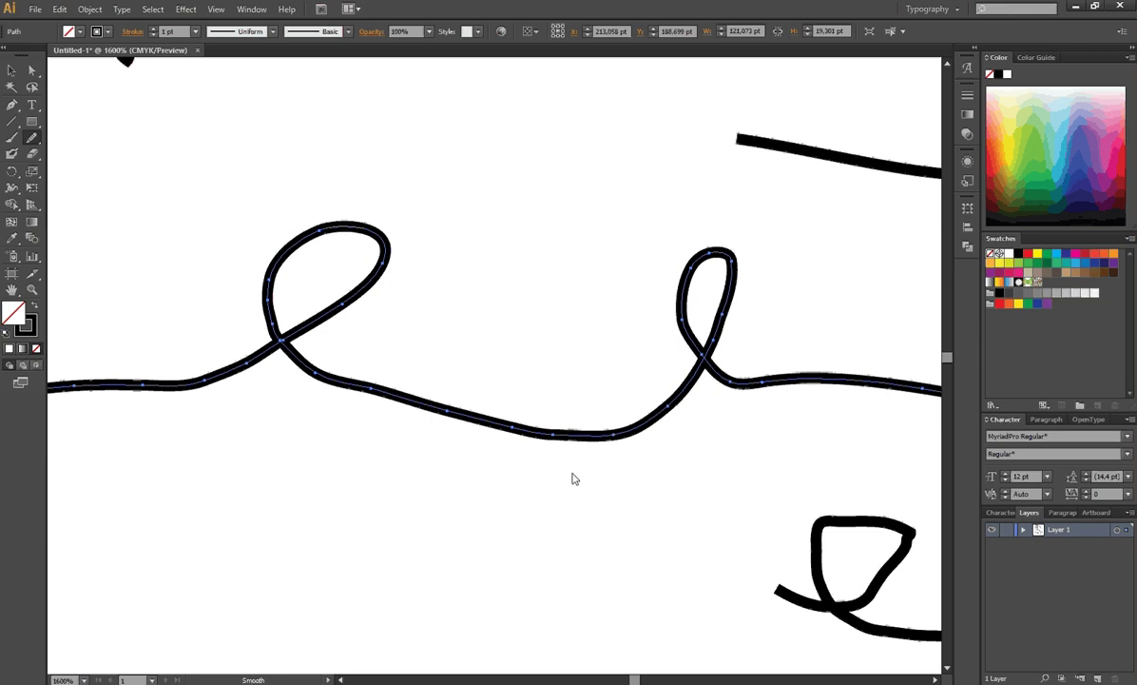
left_click_drag(615, 437, 588, 441)
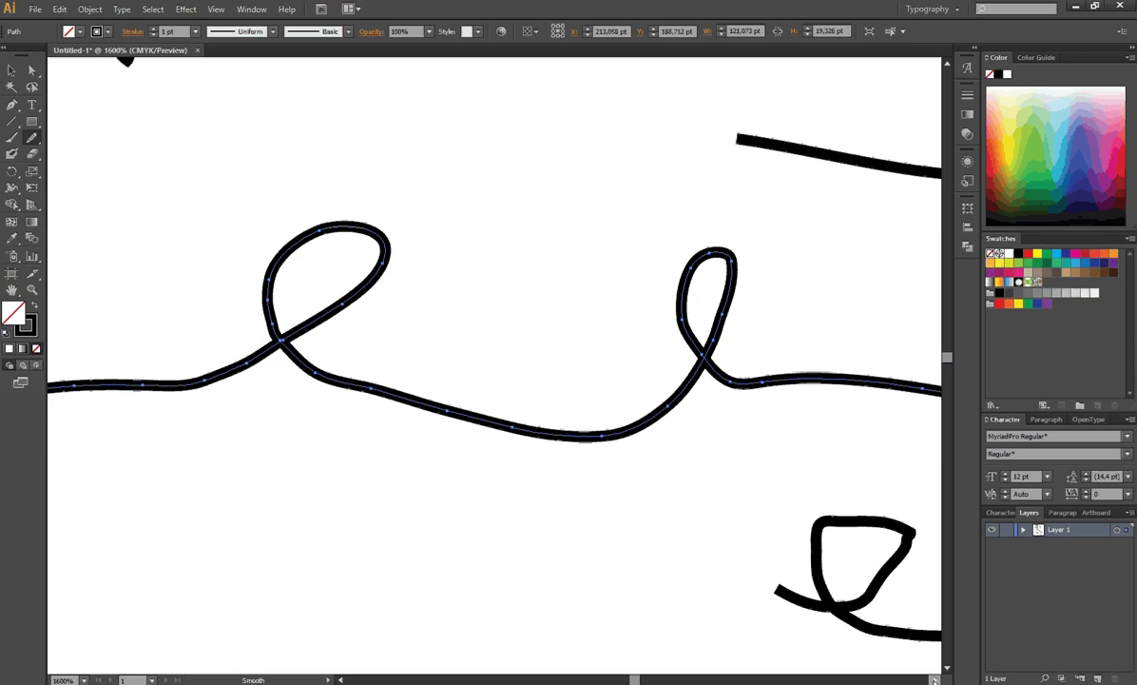
left_click(935, 679)
Step: Select the smaller looped stroke and smooth its loop, bottom stretch and end hook
left_click(935, 679)
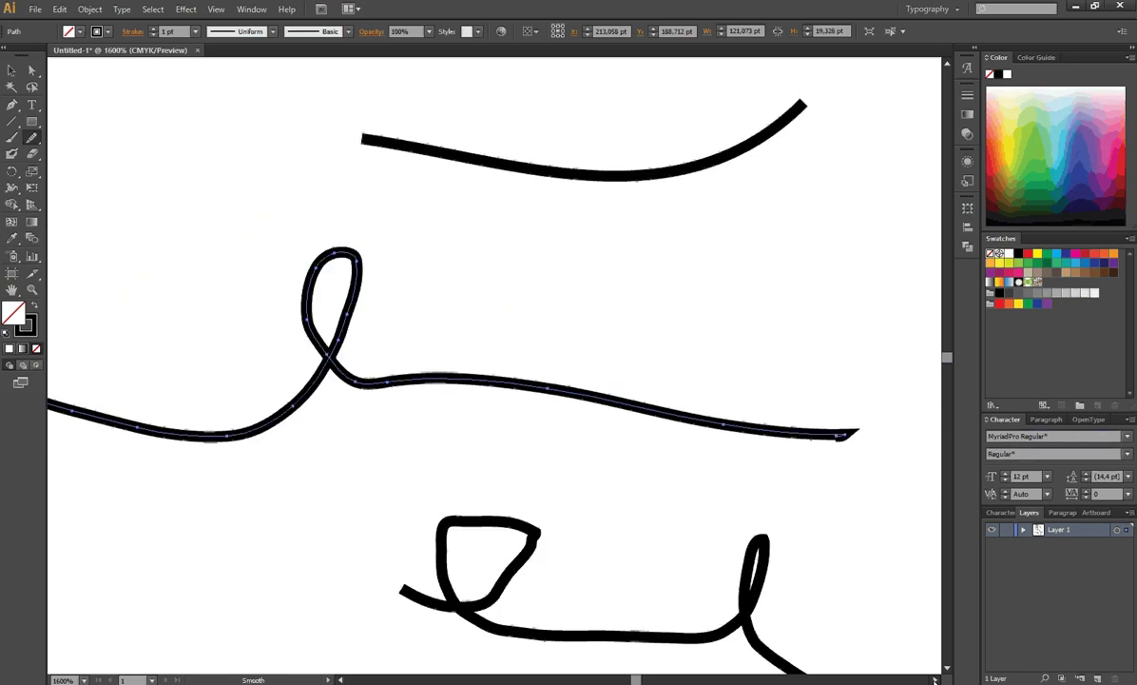
scroll(660, 591, "down", 3)
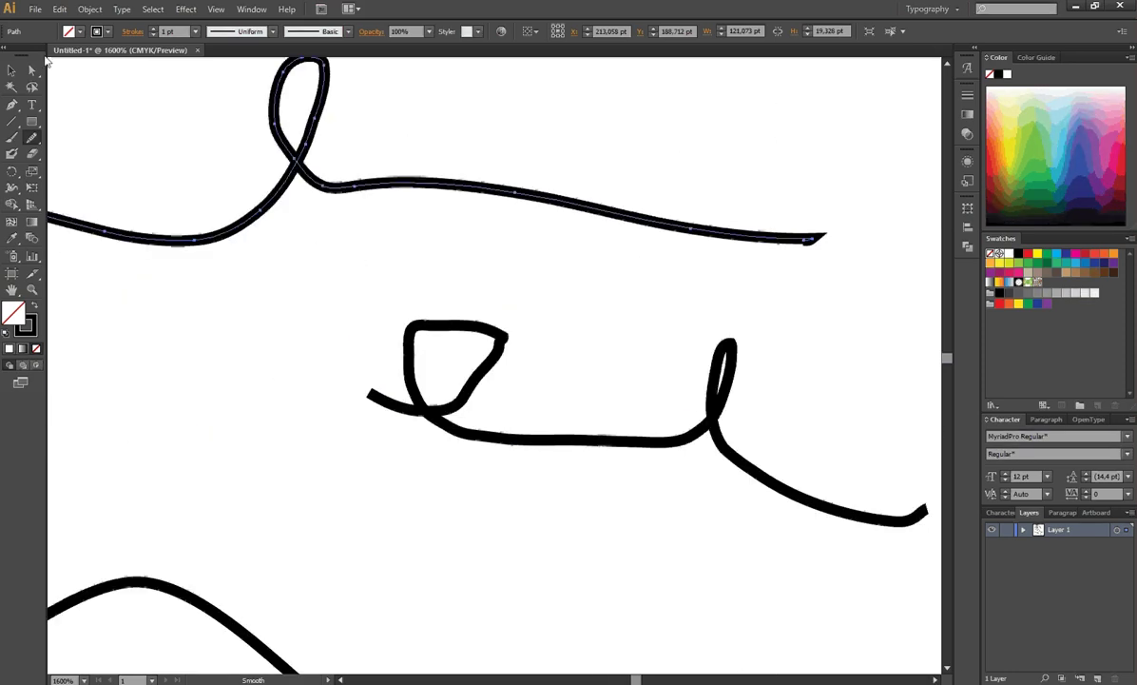
key("v")
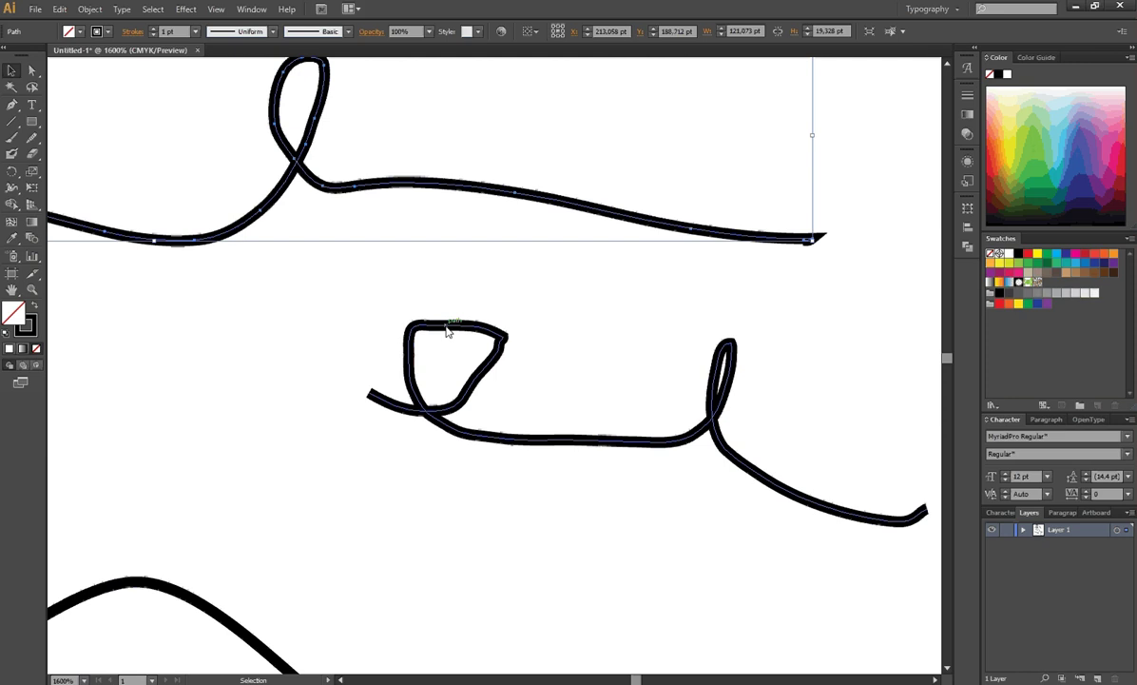
left_click(447, 324)
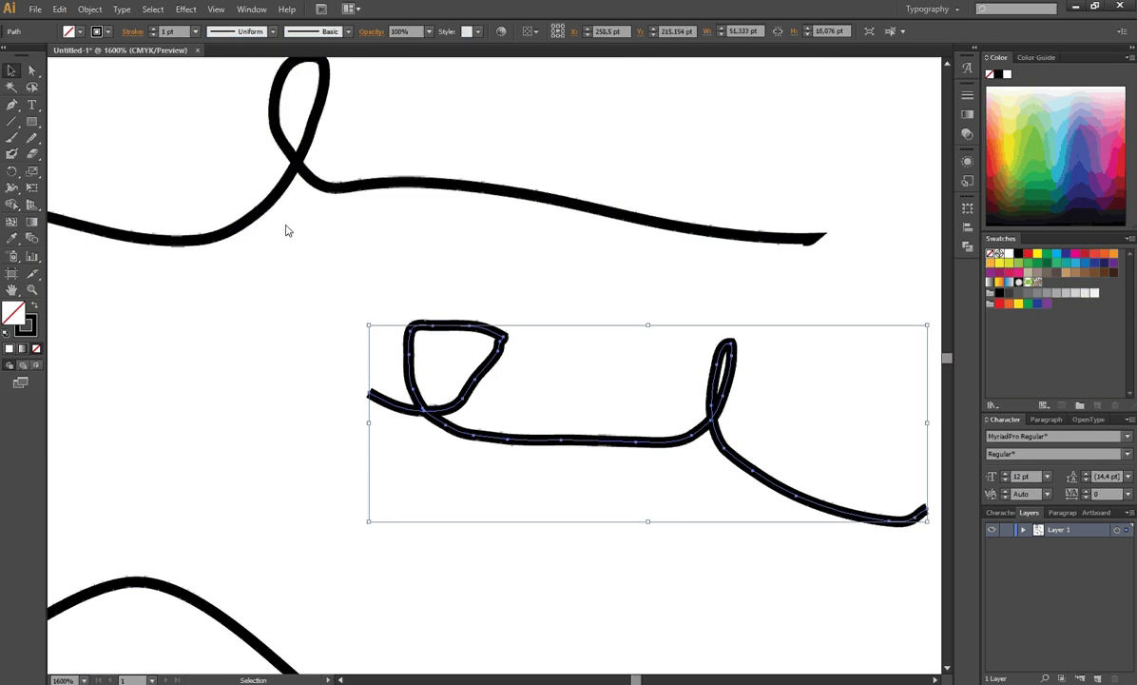
left_click(32, 137)
left_click(88, 152)
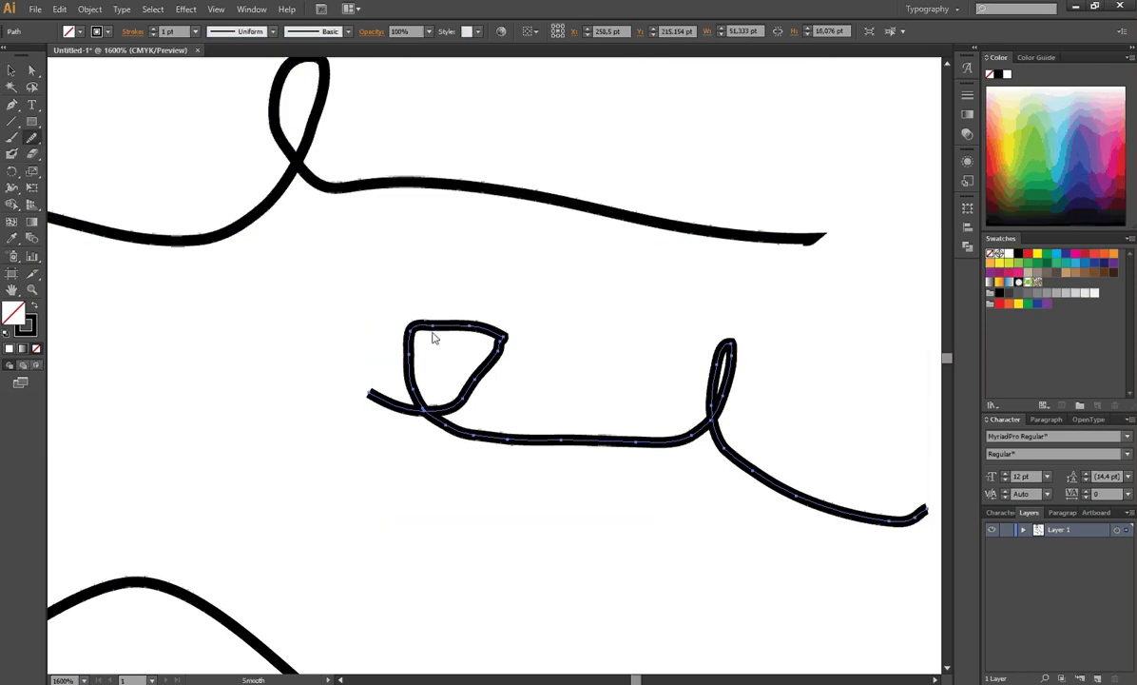
mouse_move(407, 361)
left_mouse_down()
mouse_move(415, 375)
mouse_move(451, 324)
mouse_move(431, 330)
mouse_move(490, 333)
mouse_move(504, 352)
mouse_move(465, 406)
mouse_move(460, 330)
mouse_move(411, 358)
mouse_move(472, 328)
mouse_move(508, 356)
left_mouse_up()
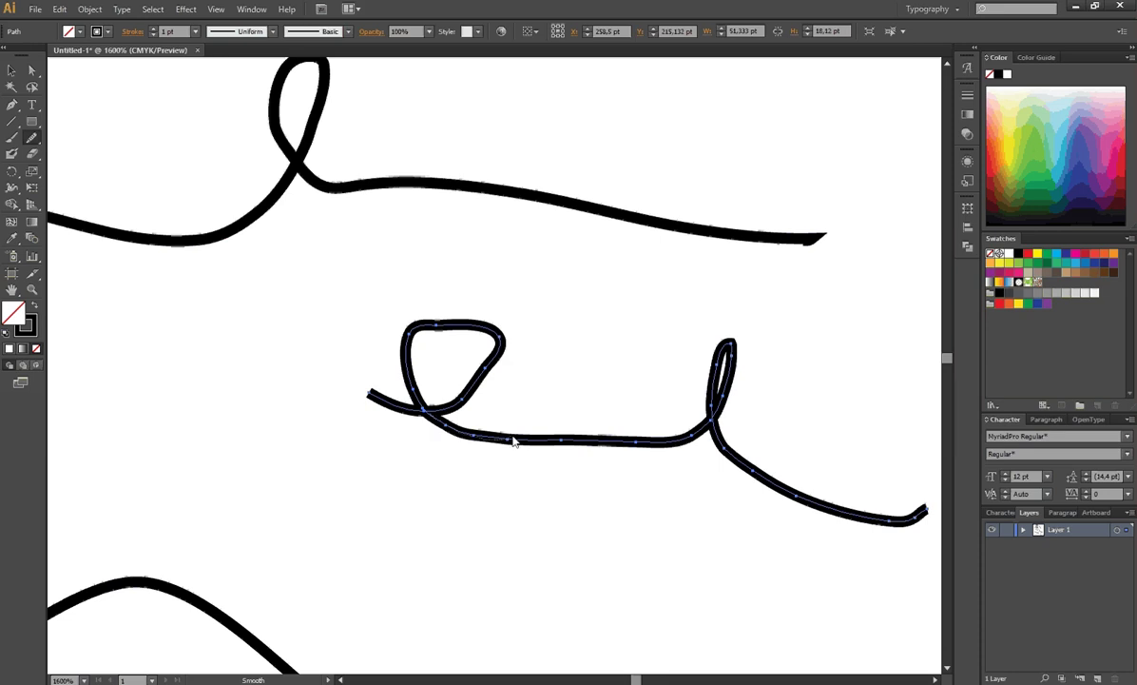
mouse_move(513, 440)
left_mouse_down()
mouse_move(668, 451)
mouse_move(693, 467)
mouse_move(743, 381)
mouse_move(728, 351)
mouse_move(718, 434)
mouse_move(742, 463)
left_mouse_up()
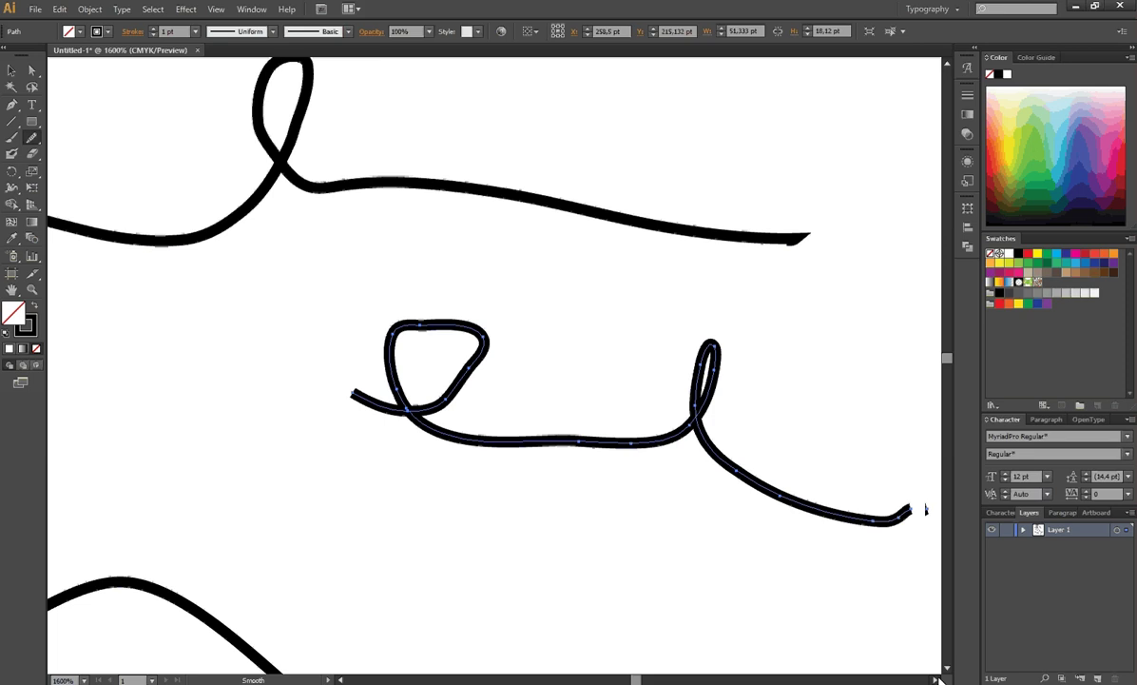
scroll(699, 506, "right", 5)
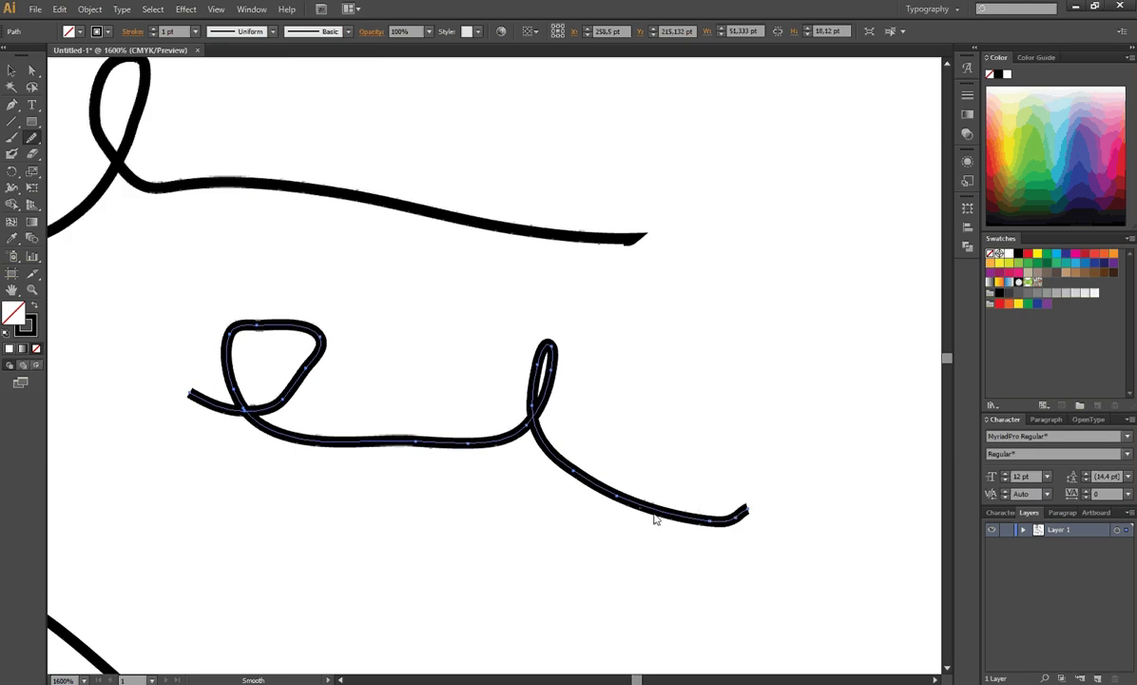
left_click_drag(656, 520, 744, 515)
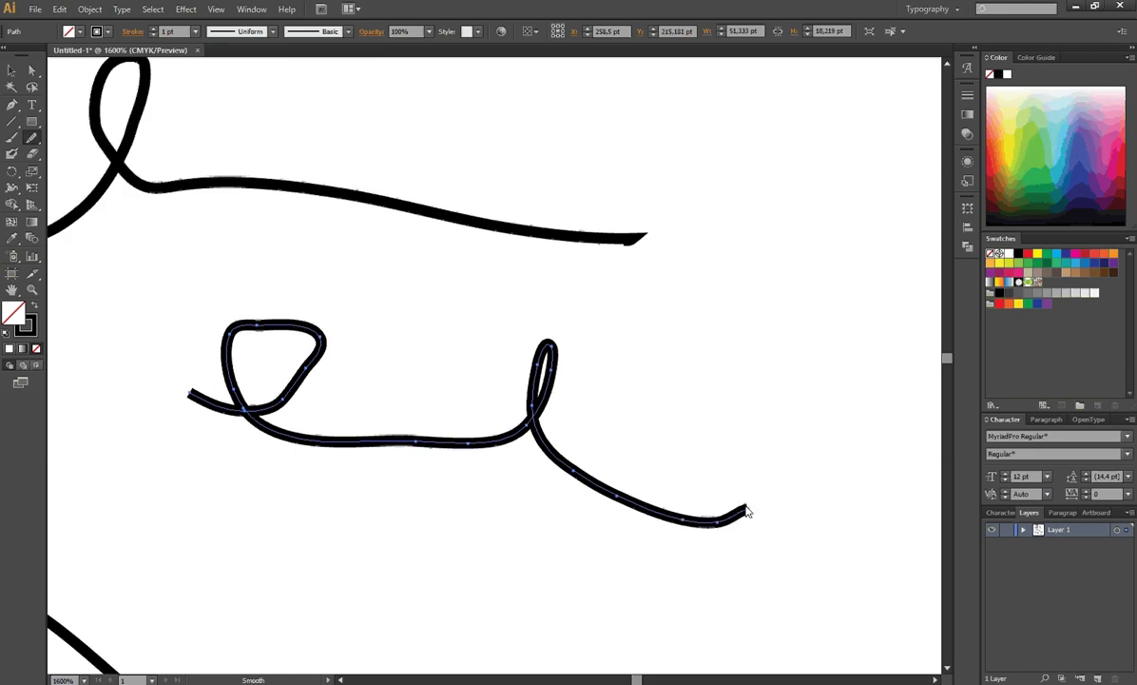
scroll(515, 607, "down", 5)
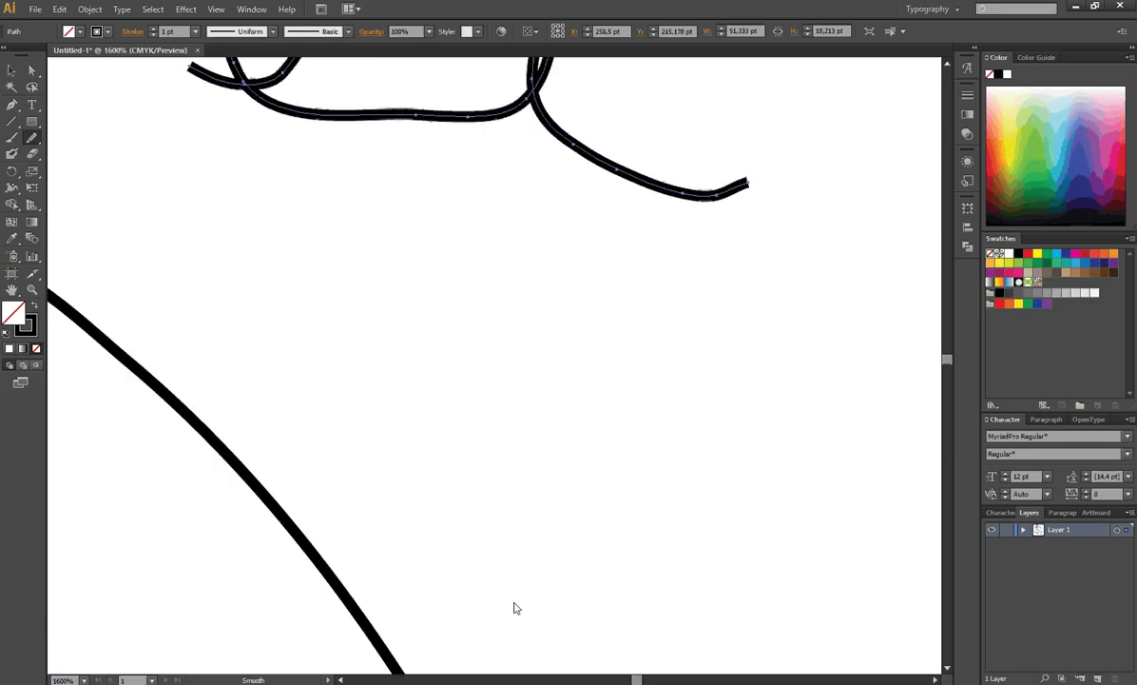
scroll(514, 607, "down", 2)
key("z")
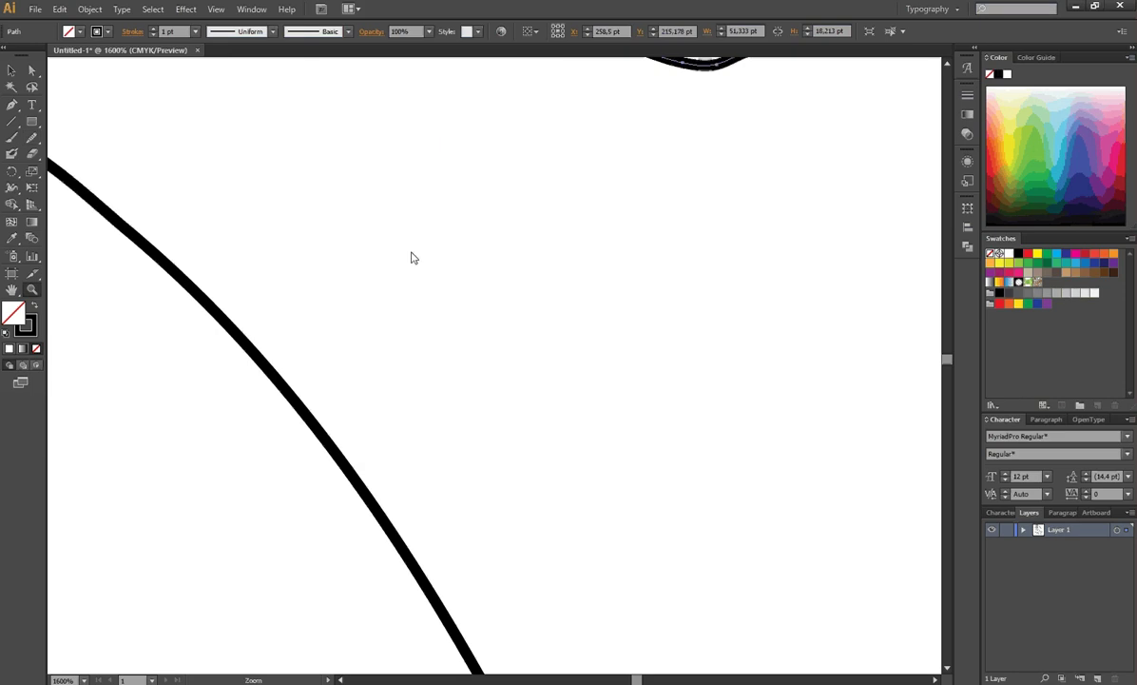
left_click(479, 271, "alt")
left_click(495, 275, "alt")
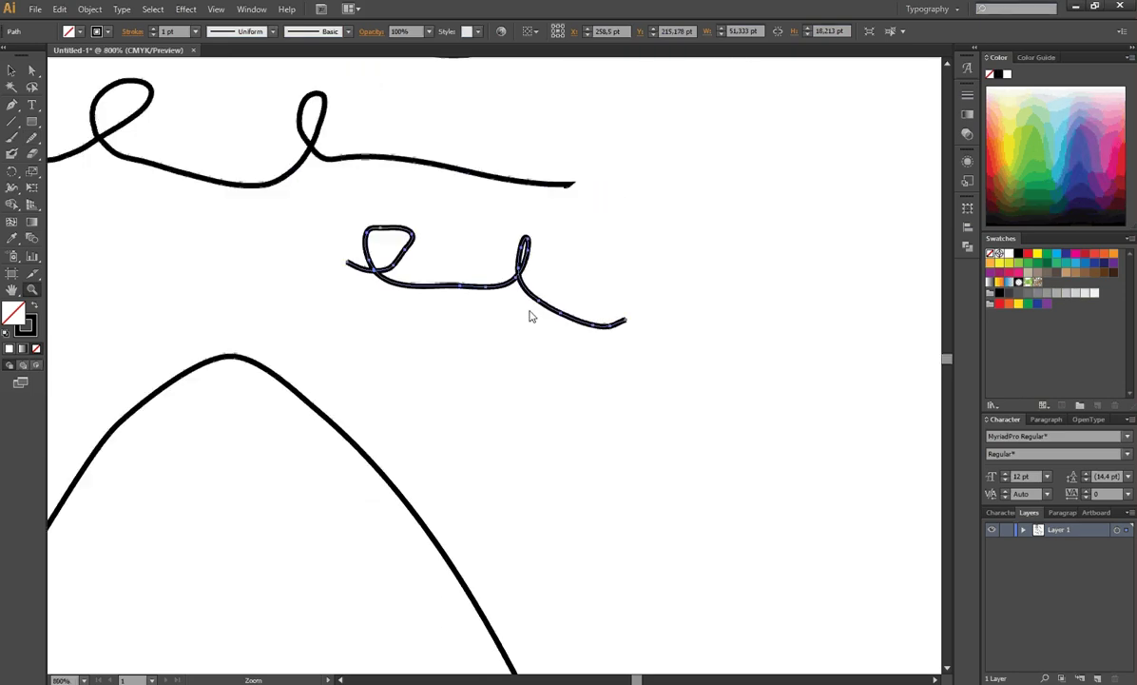
left_click(530, 315, "alt")
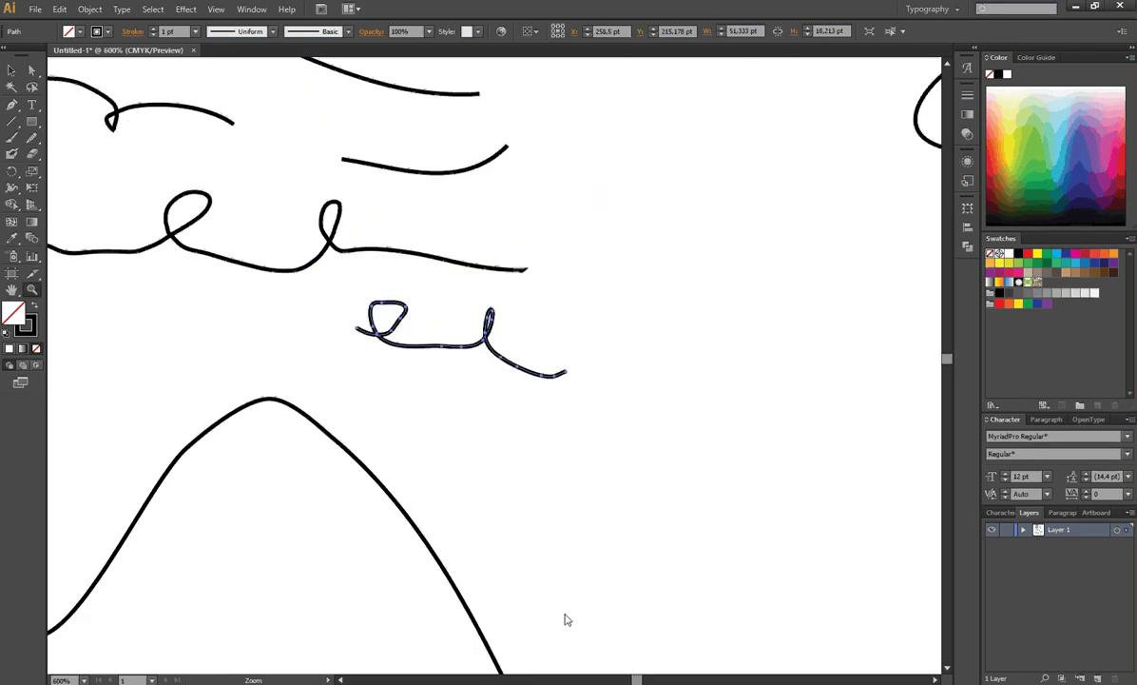
scroll(491, 555, "left", 3)
scroll(492, 554, "up", 4)
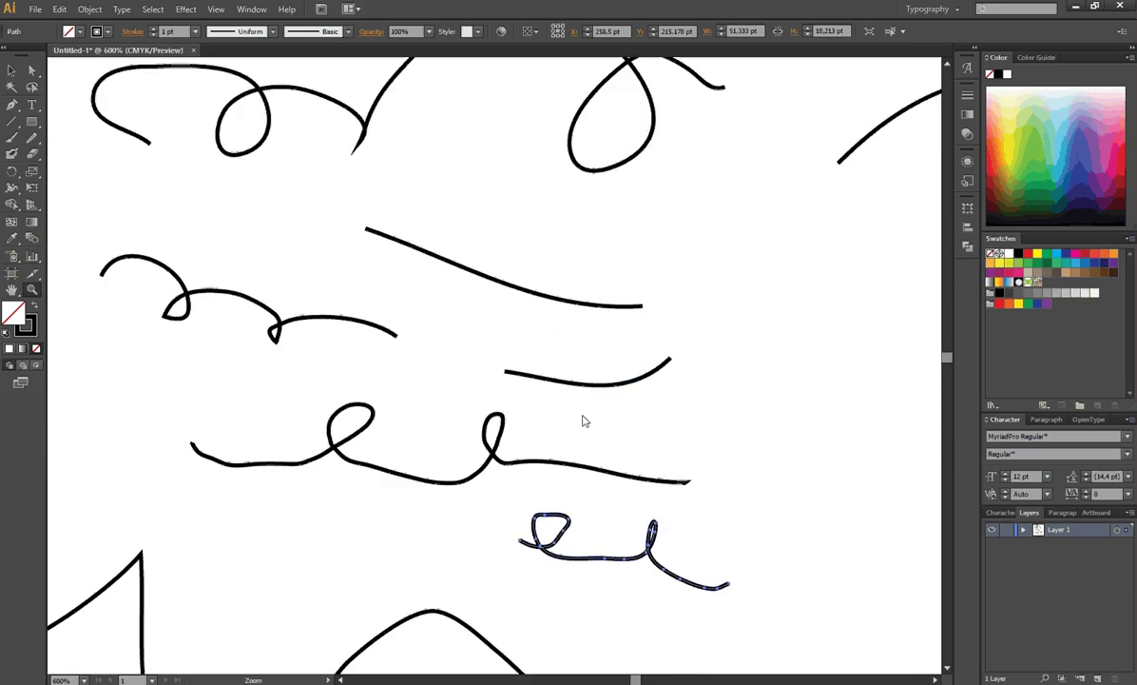
scroll(584, 422, "up", 5)
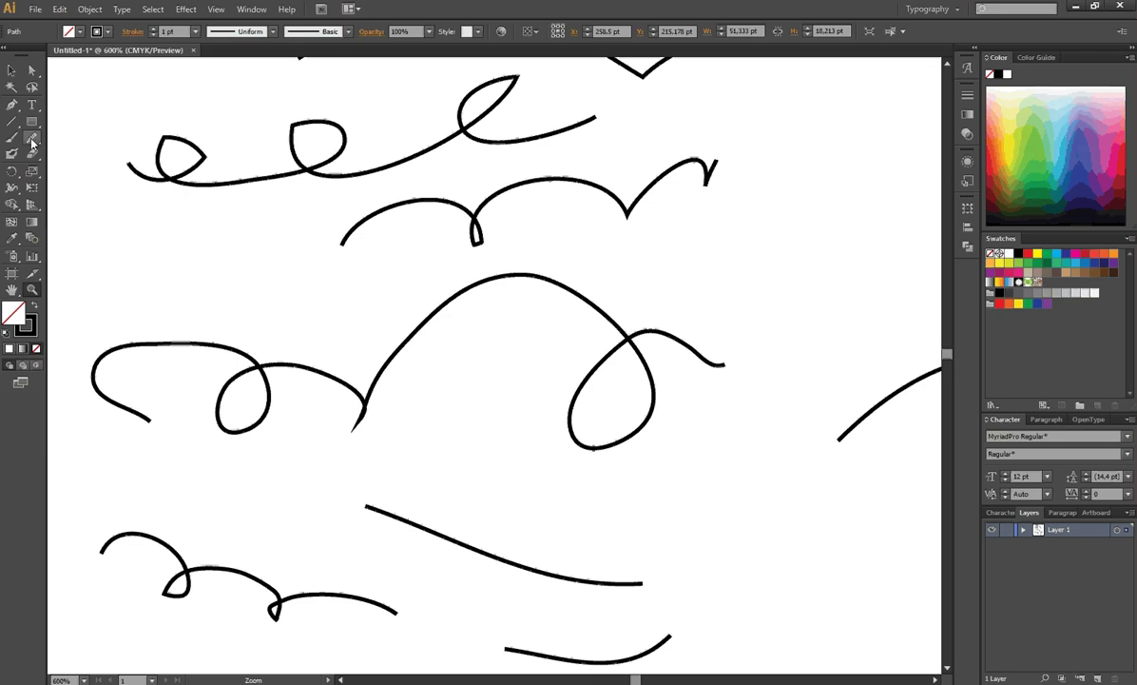
Step: Tear off the Pencil tool group as a floating panel, choose Path Eraser, and select the wavy top curve
left_click_drag(32, 138, 88, 180)
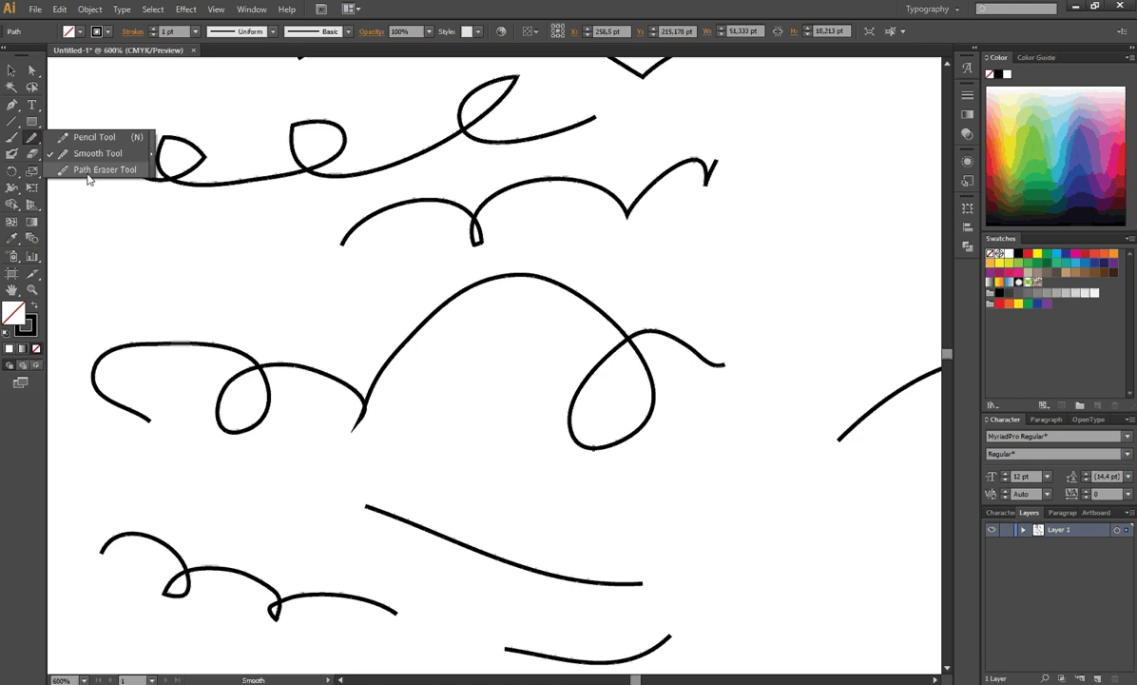
left_click_drag(89, 180, 92, 179)
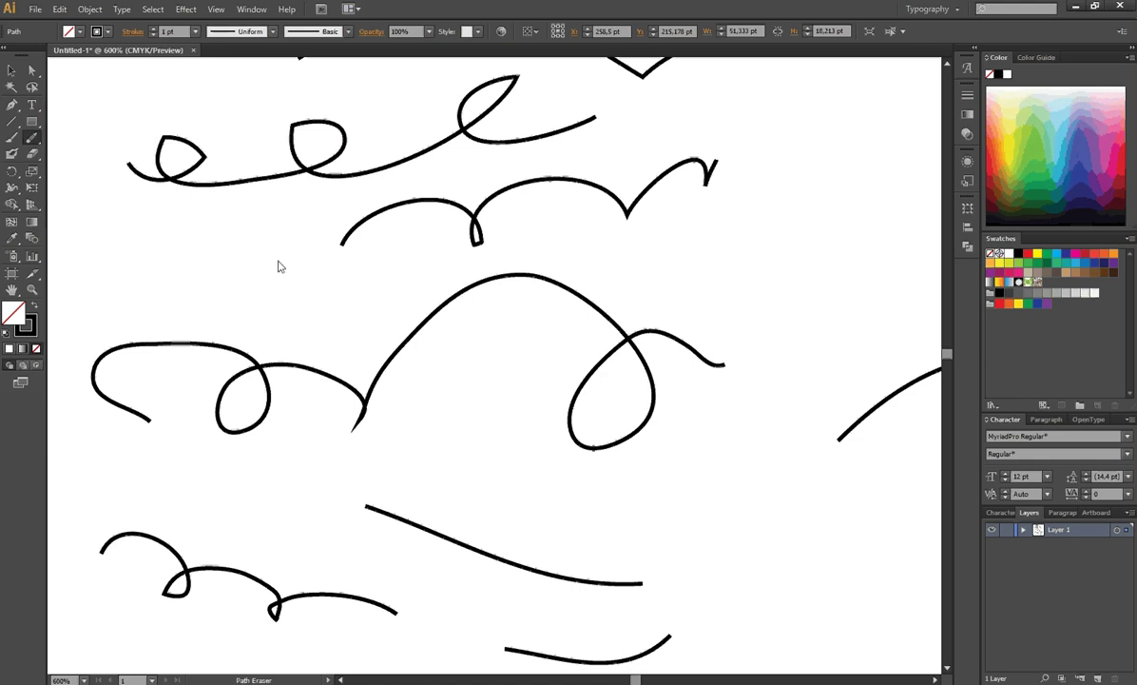
left_click(35, 141)
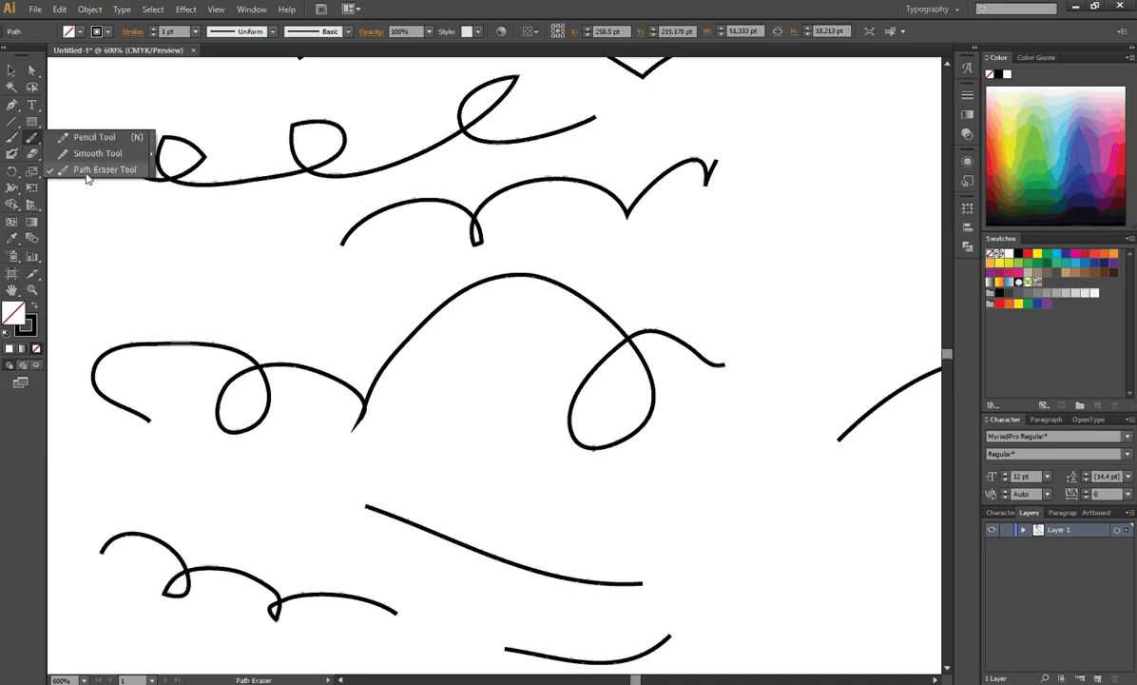
left_click(152, 160)
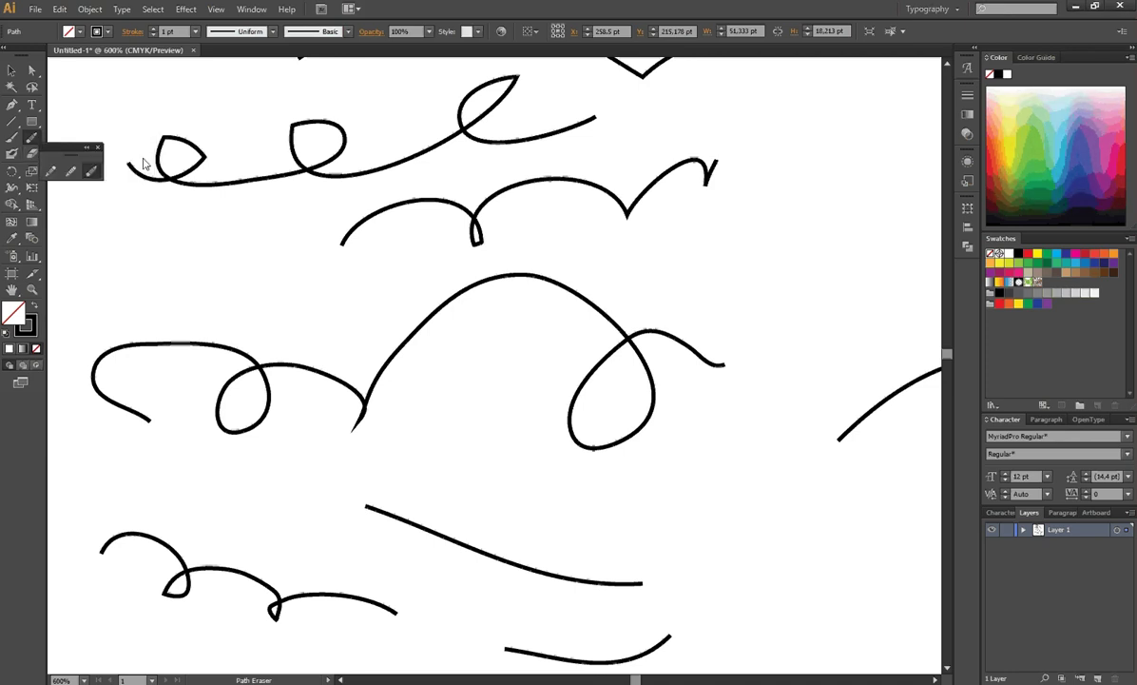
left_click(92, 173)
left_click(11, 73)
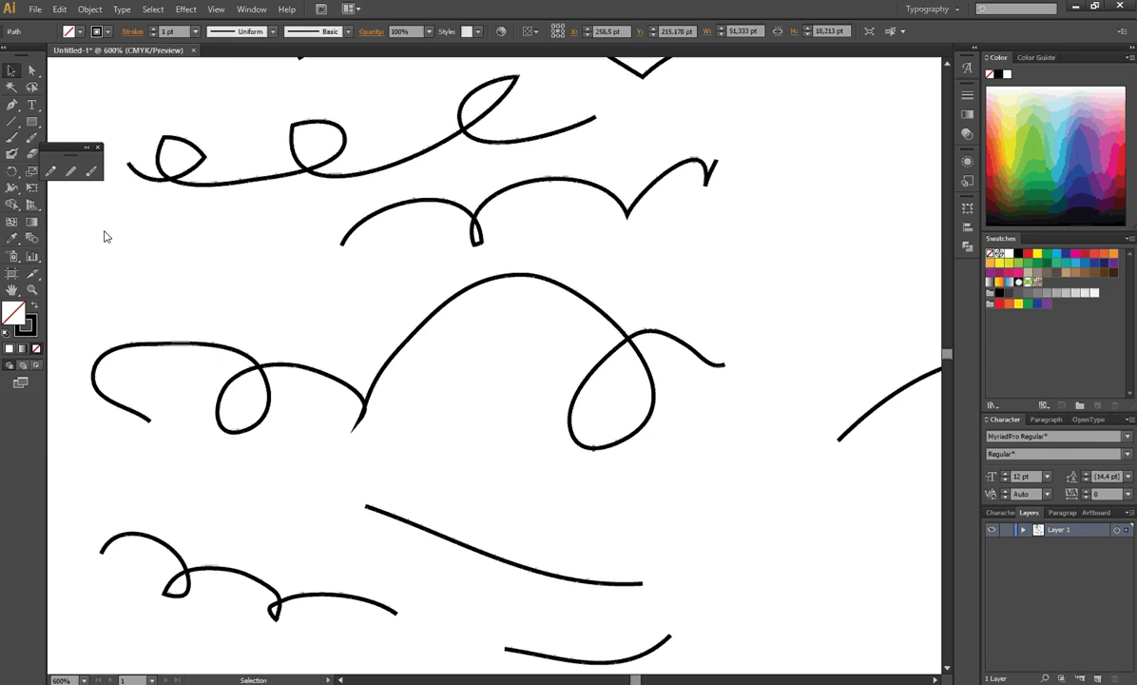
left_click(417, 210)
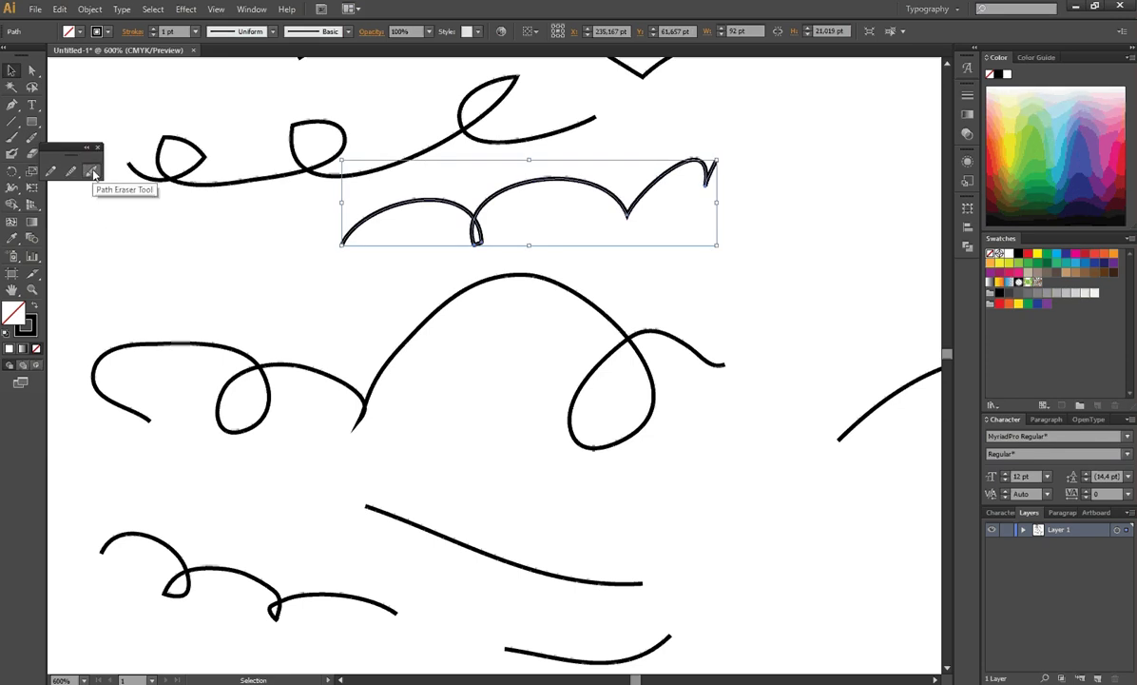
Step: Erase the wavy curve's left arc and the large looping curve's right tail
left_click(93, 172)
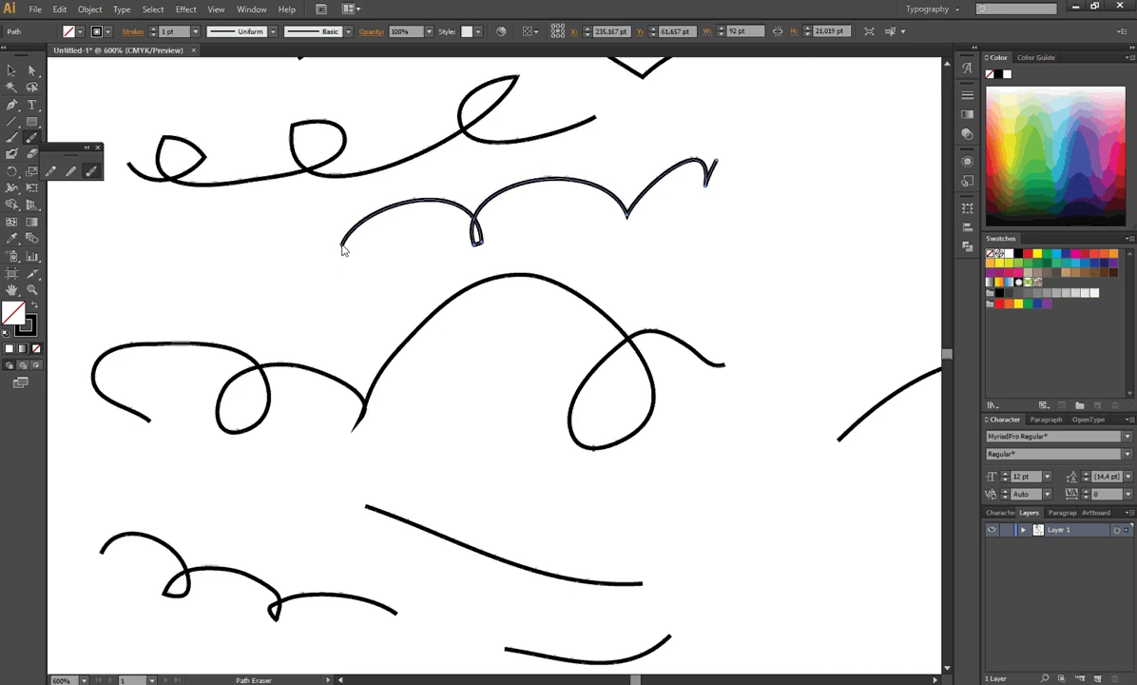
left_click_drag(371, 227, 439, 203)
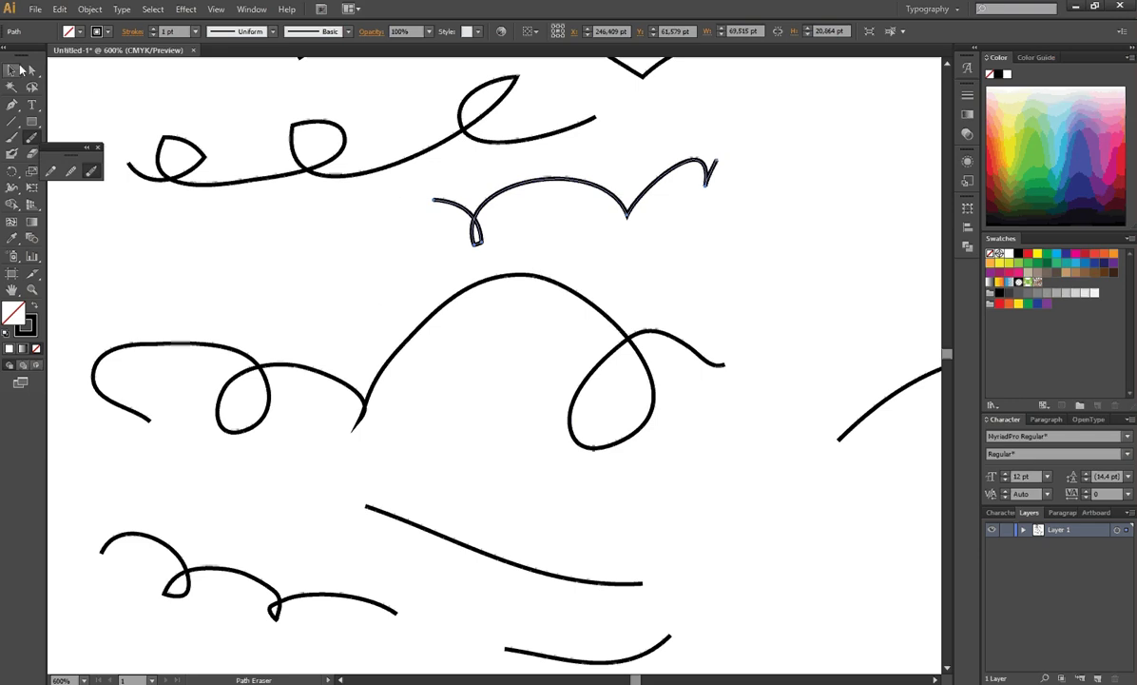
left_click(19, 71)
left_click(419, 325)
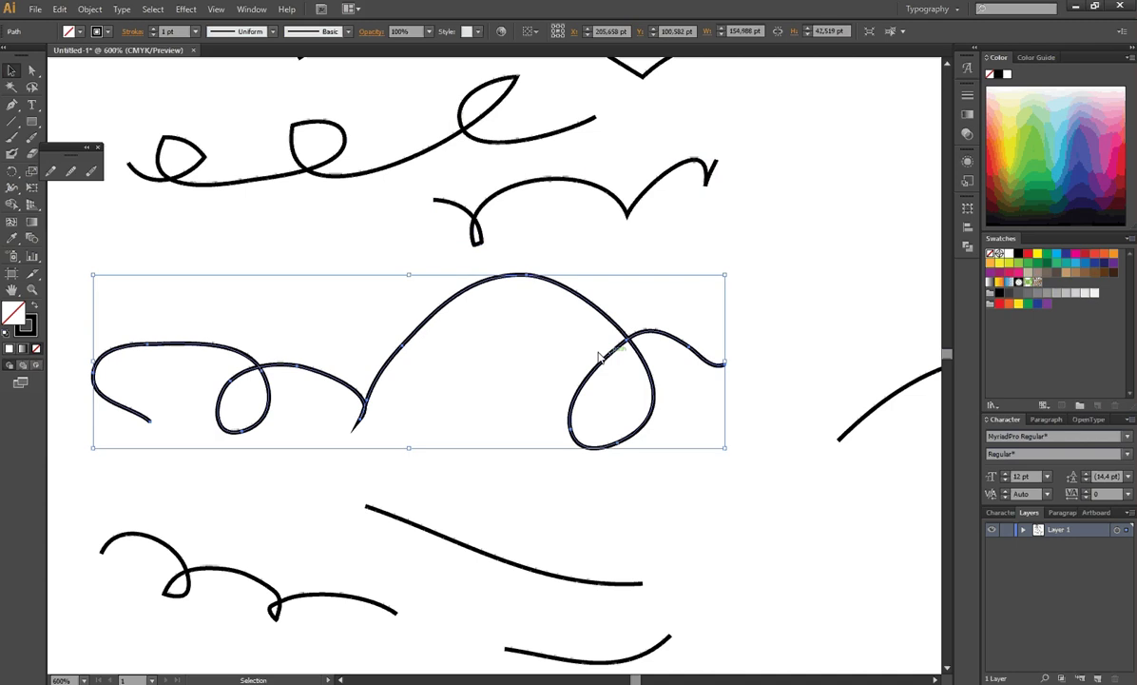
left_click(91, 171)
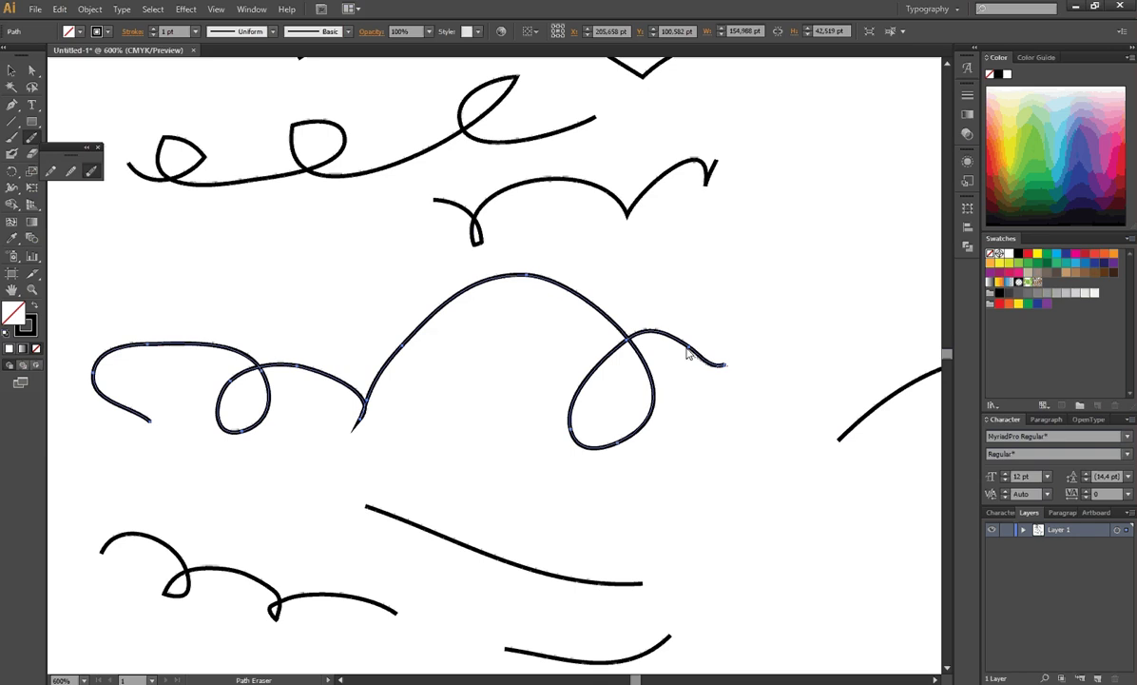
left_click_drag(689, 354, 635, 334)
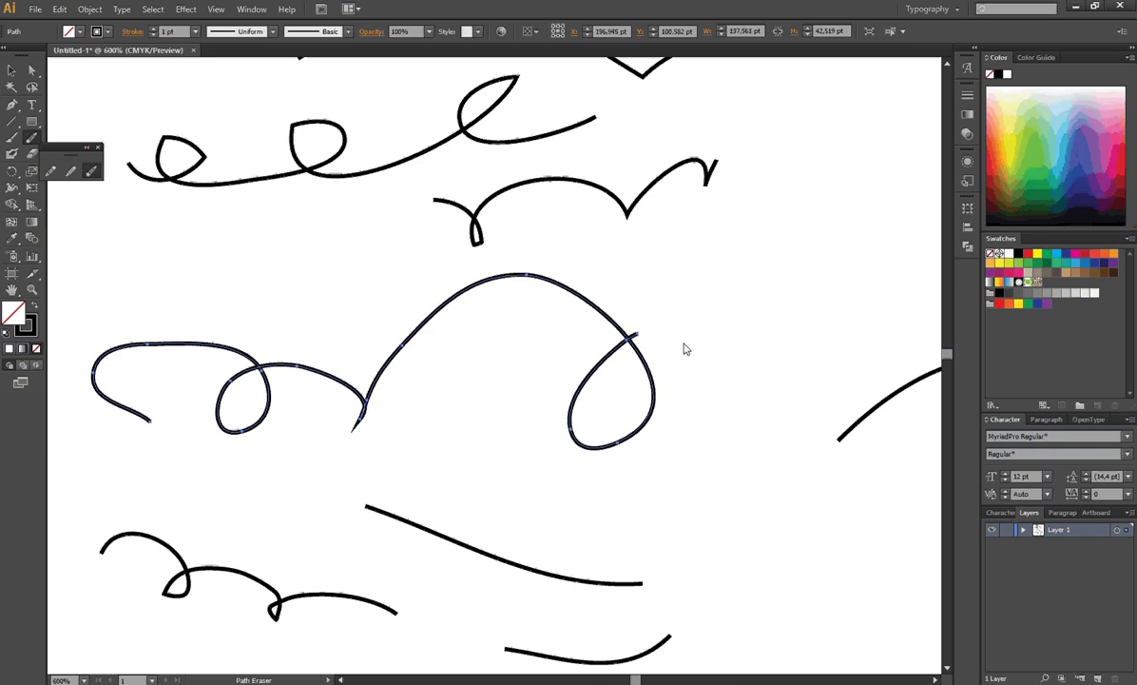
Step: Erase the leftover tail past the large curve's loop crossing
scroll(679, 382, "down", 3)
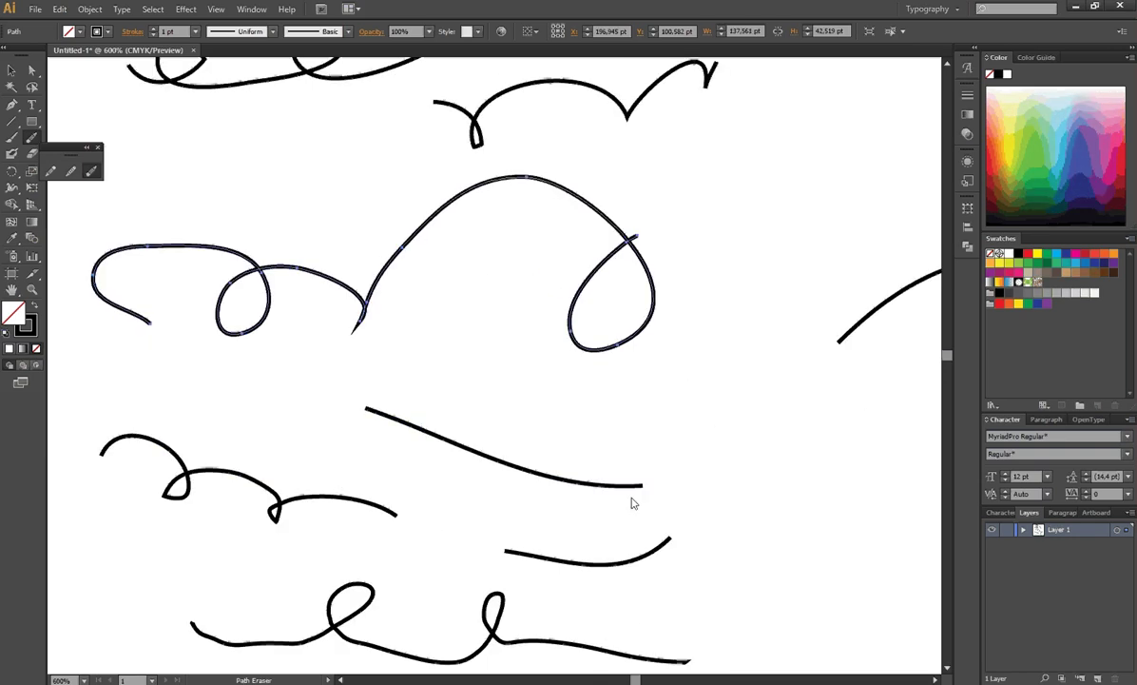
scroll(626, 533, "up", 3)
scroll(618, 533, "down", 6)
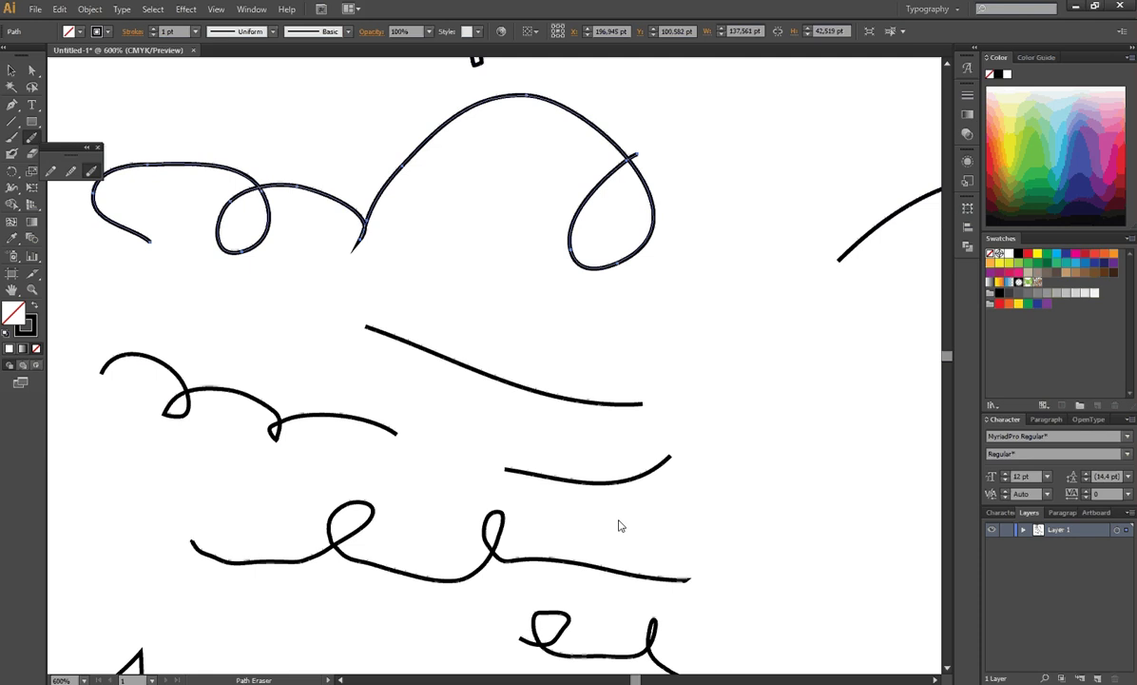
scroll(613, 428, "up", 7)
left_click_drag(650, 376, 627, 388)
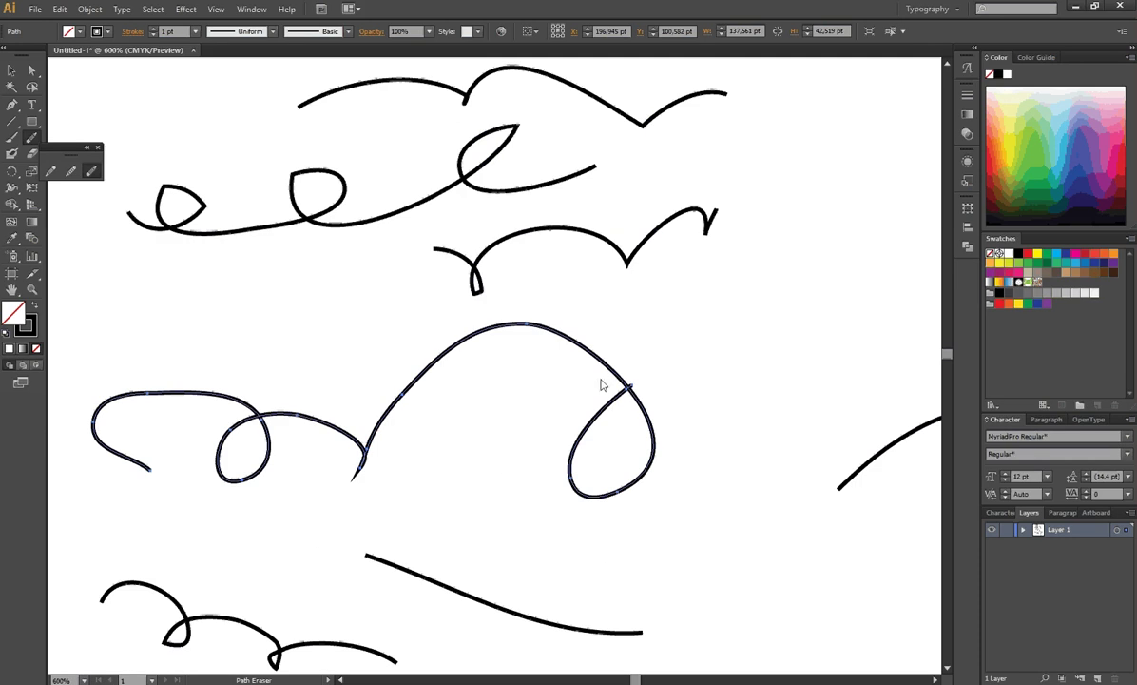
scroll(601, 385, "down", 7)
scroll(595, 485, "up", 5)
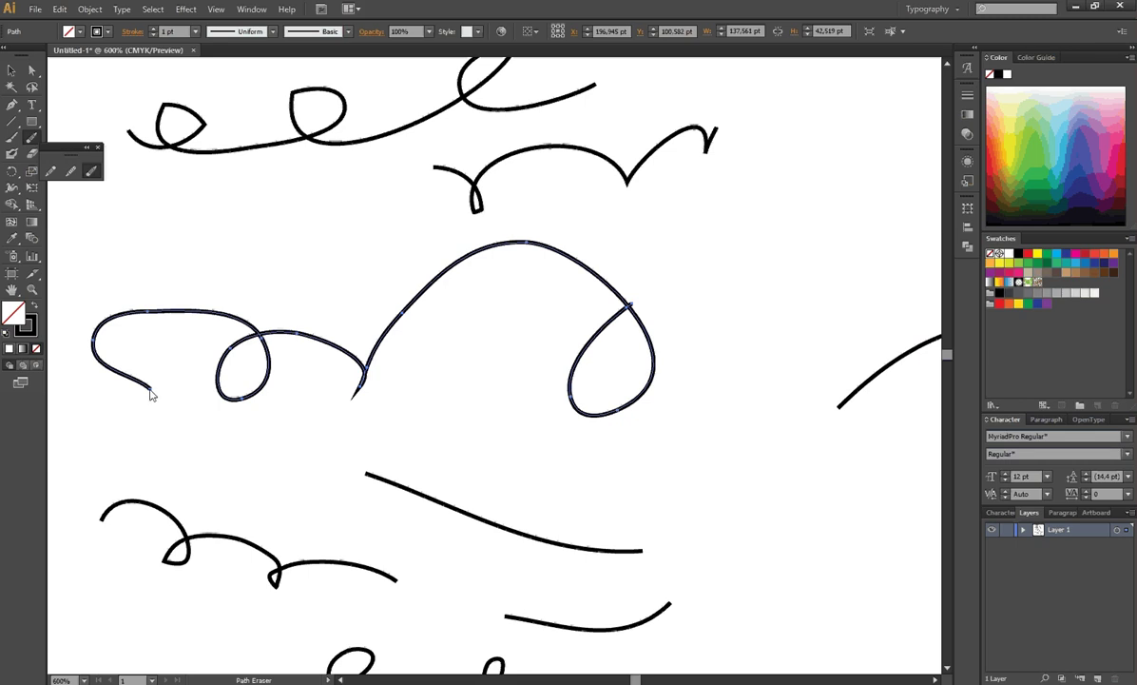
Step: Trim the large curve's hooked left end back in several eraser passes
left_click_drag(133, 378, 91, 335)
scroll(342, 439, "down", 3)
scroll(454, 473, "down", 2)
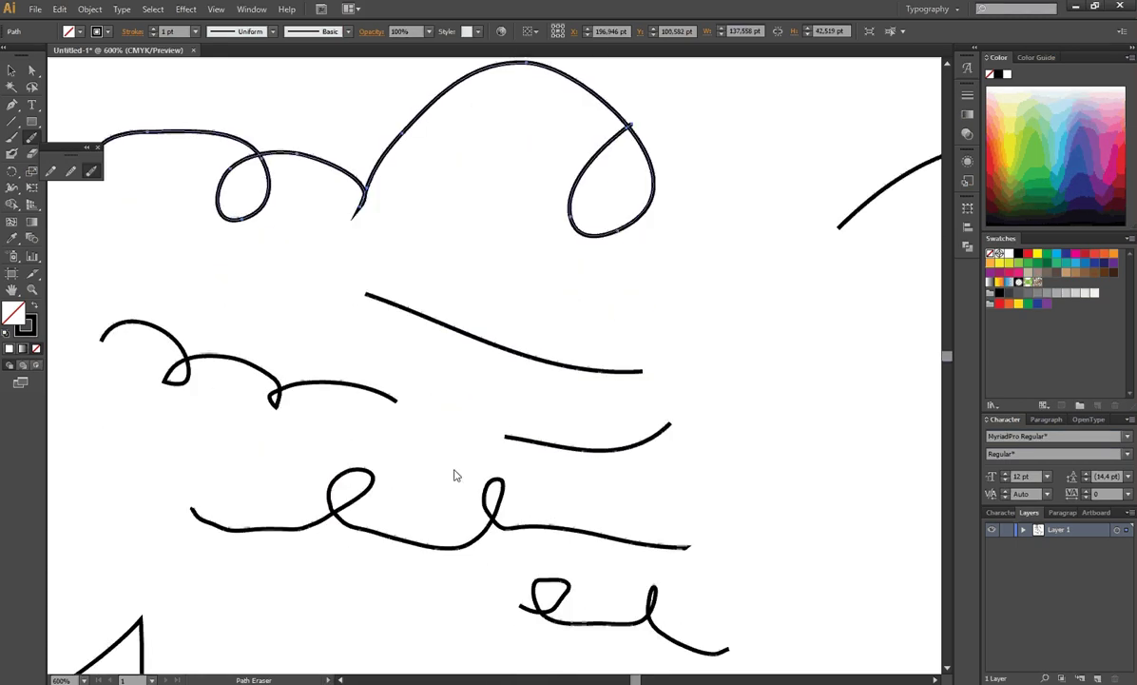
scroll(480, 451, "up", 2)
scroll(480, 452, "up", 3)
scroll(466, 470, "up", 1)
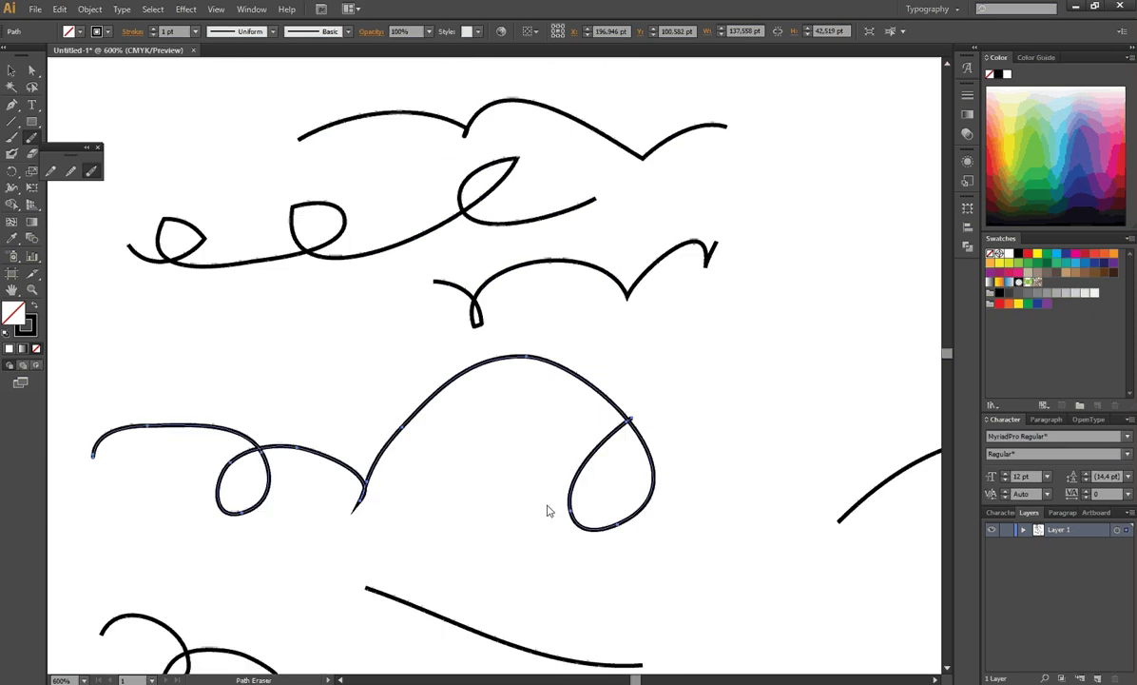
scroll(546, 508, "up", 2)
scroll(584, 521, "down", 4)
scroll(574, 564, "down", 2)
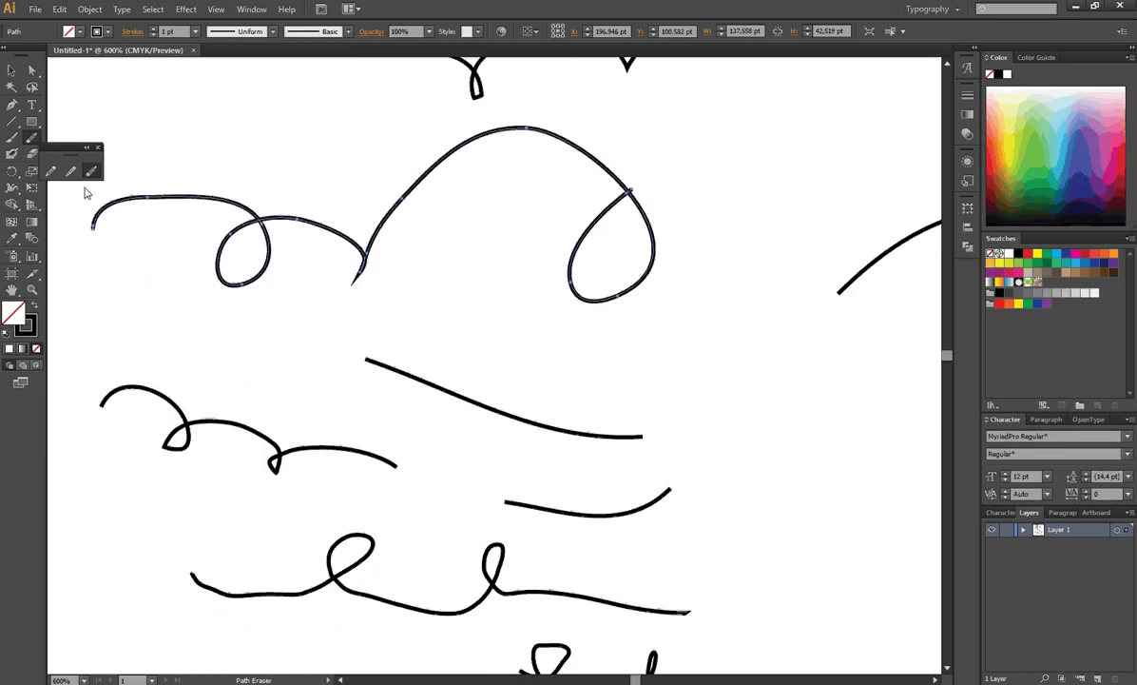
left_click_drag(98, 222, 170, 197)
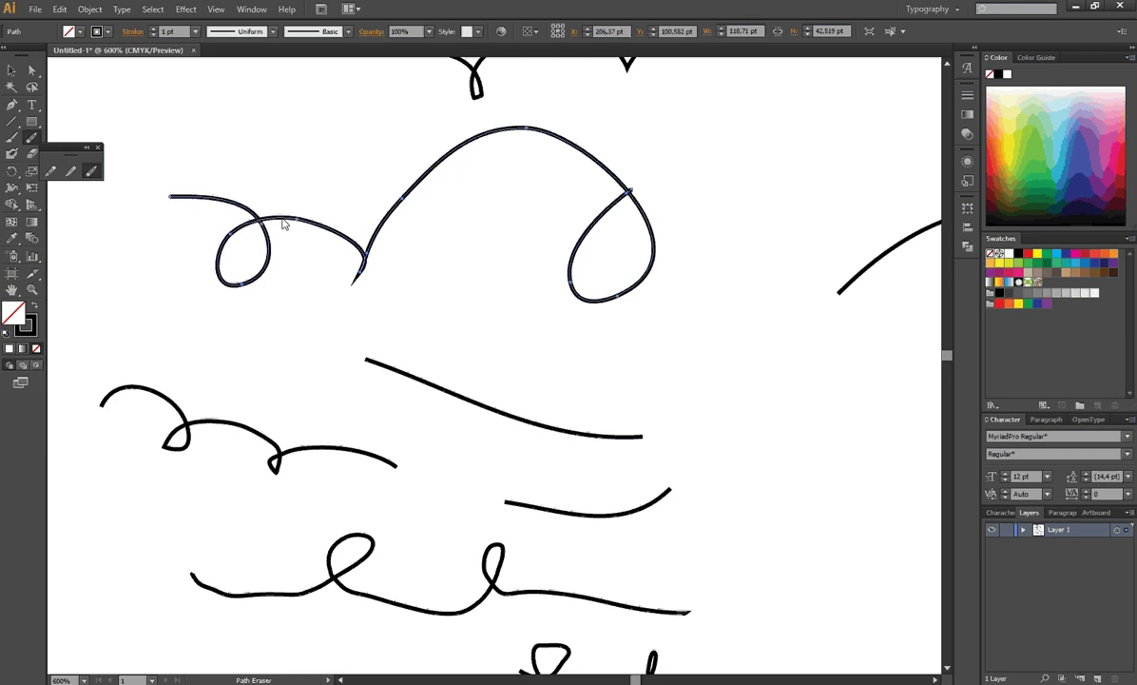
left_click_drag(246, 241, 230, 225)
scroll(494, 362, "down", 2)
Step: With Direct Selection, pick the right anchors of the long diagonal line and the short curve below
key("a")
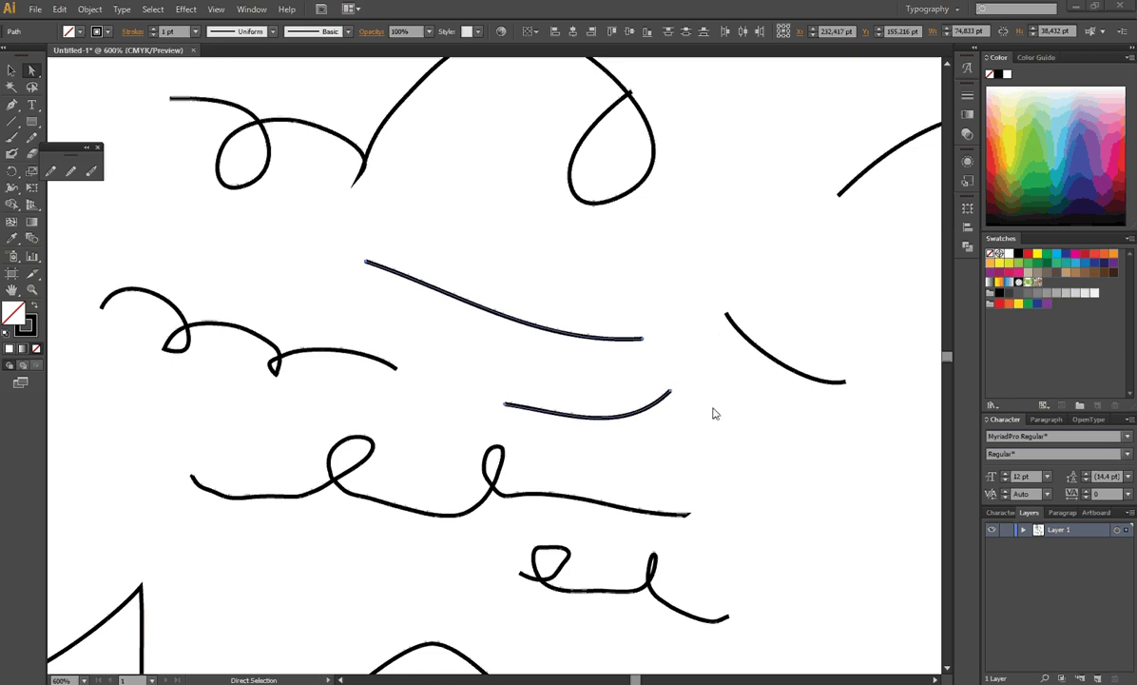
scroll(741, 443, "down", 2)
scroll(740, 442, "down", 4)
scroll(734, 493, "up", 6)
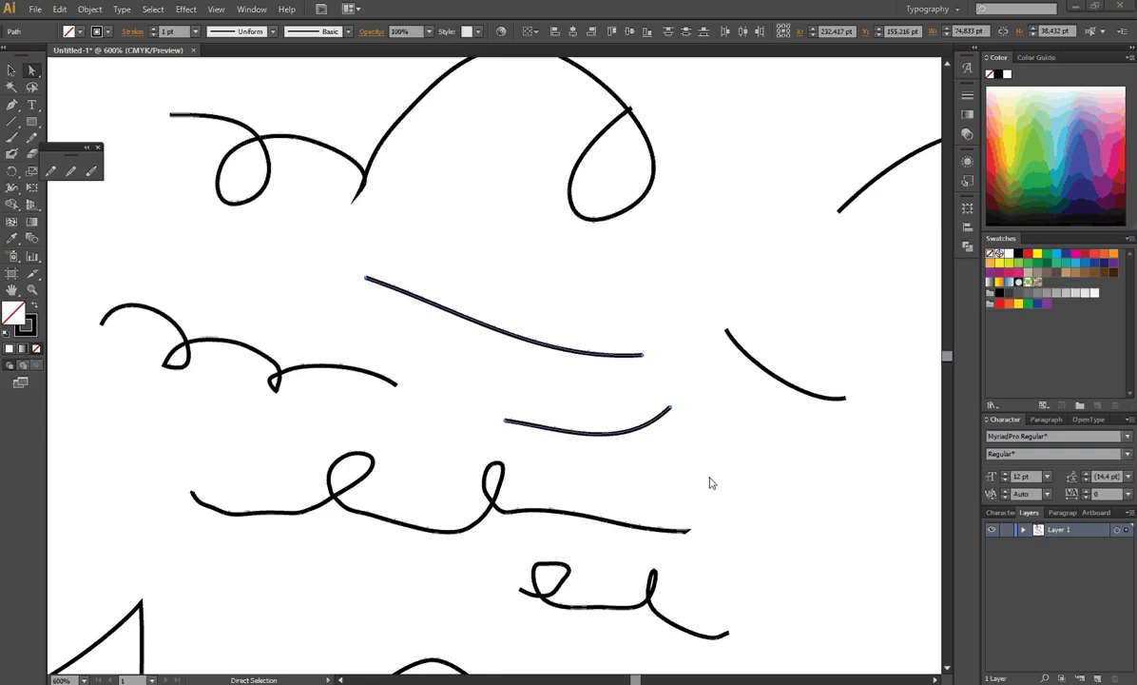
scroll(600, 482, "up", 2)
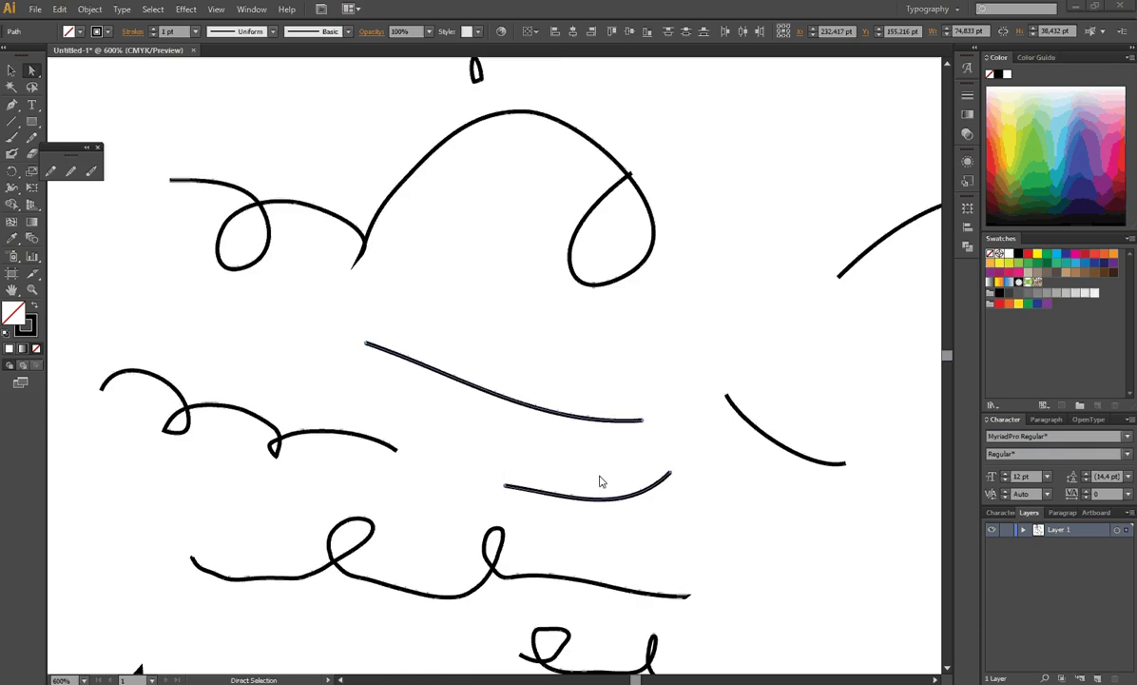
scroll(600, 482, "up", 1)
left_click(666, 315)
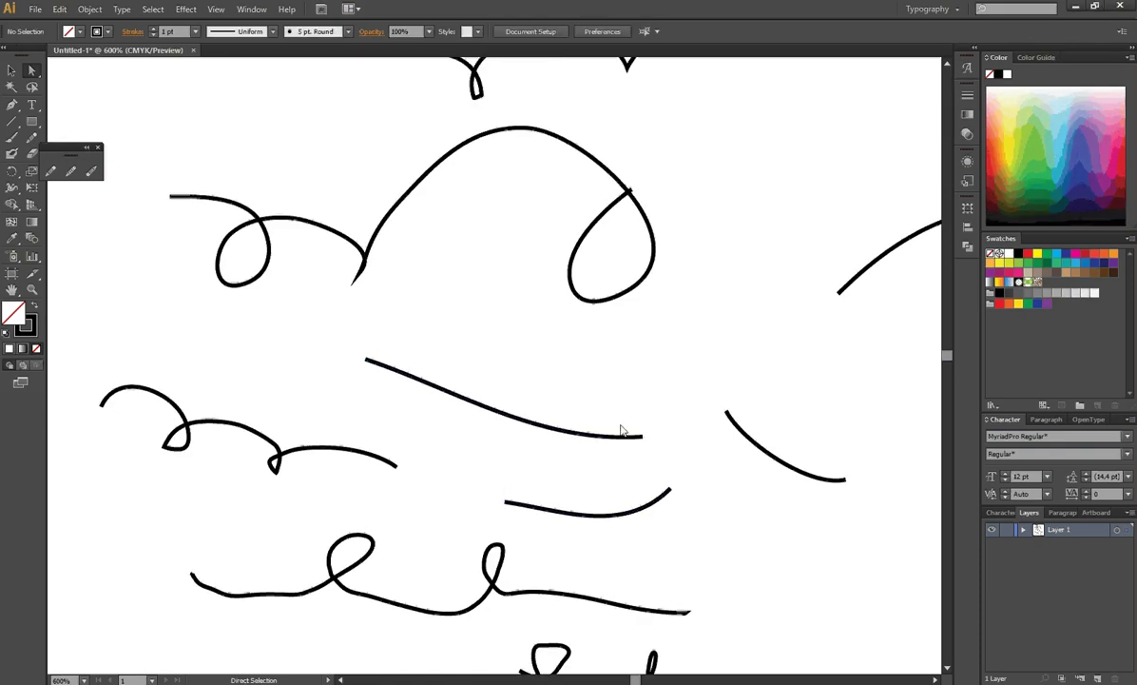
left_click(499, 418)
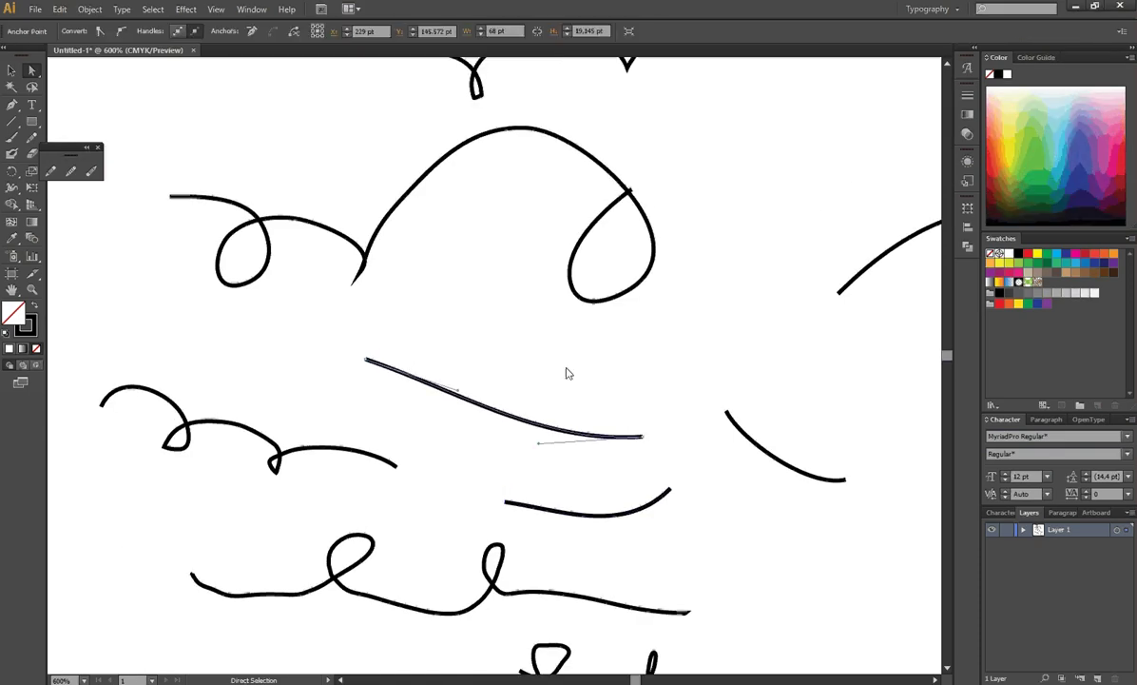
left_click(580, 399)
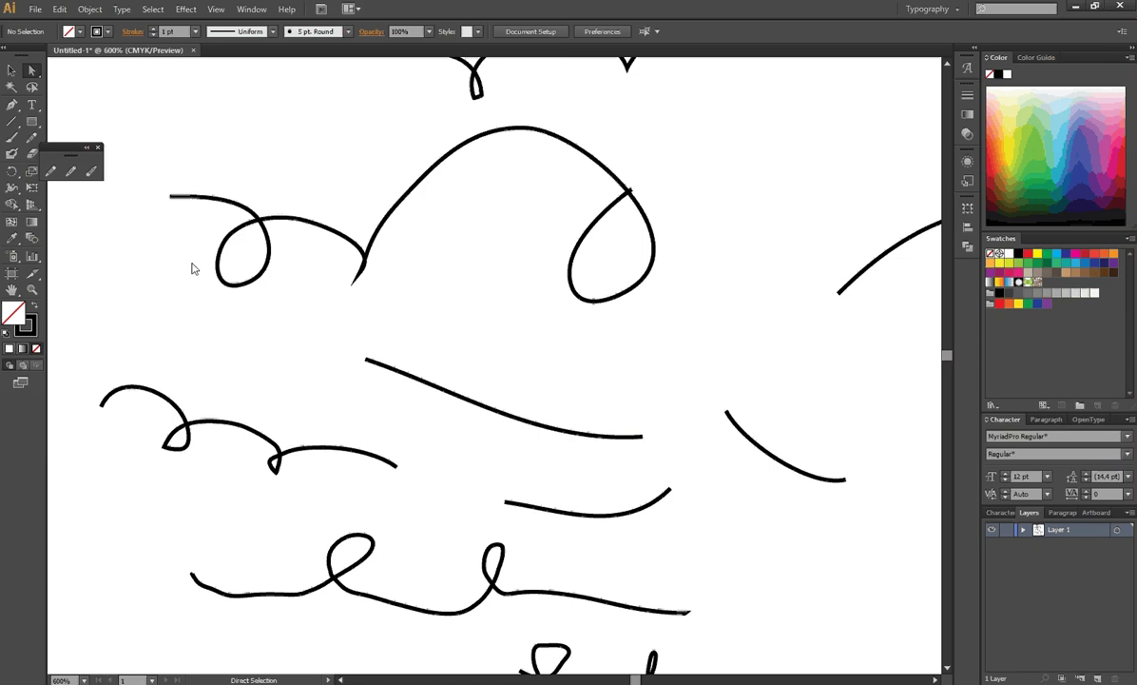
left_click(643, 438)
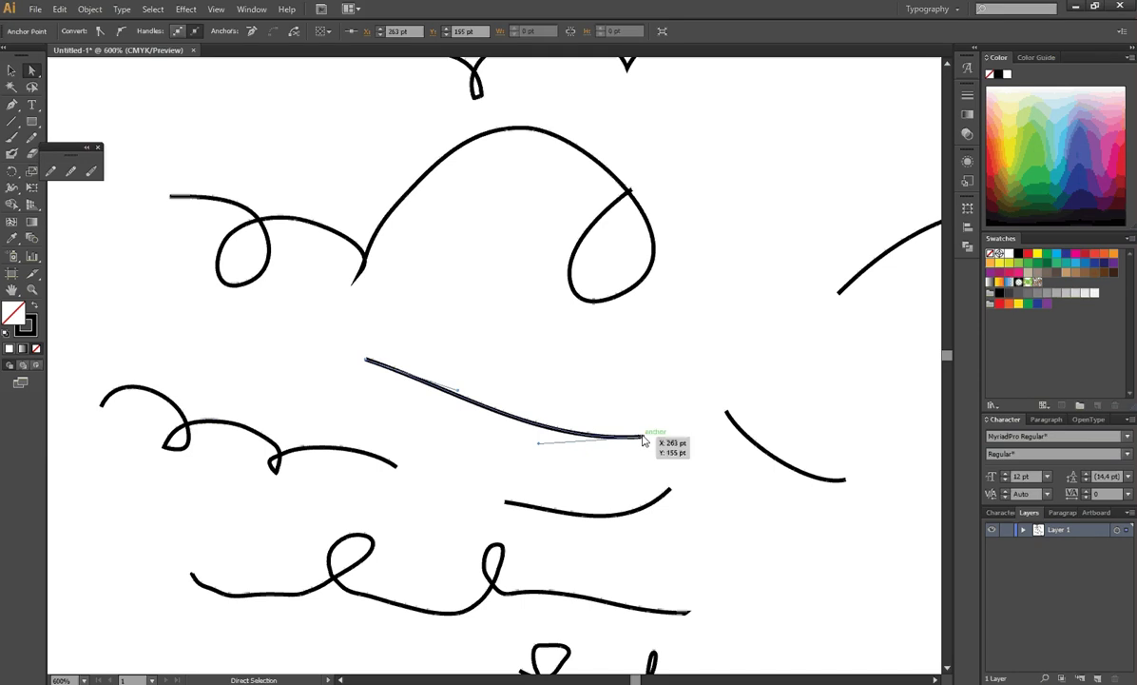
left_click(673, 495)
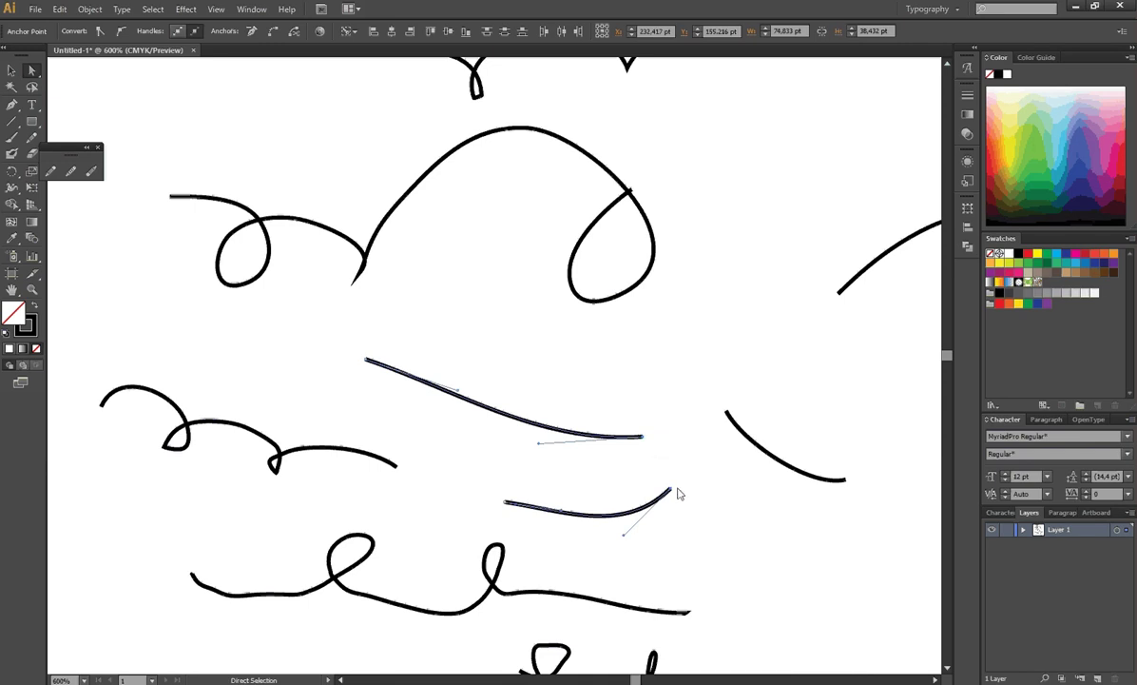
left_click(672, 493)
Step: Join the two endpoints with a straight segment and nudge the joined path slightly upward
right_click(671, 494)
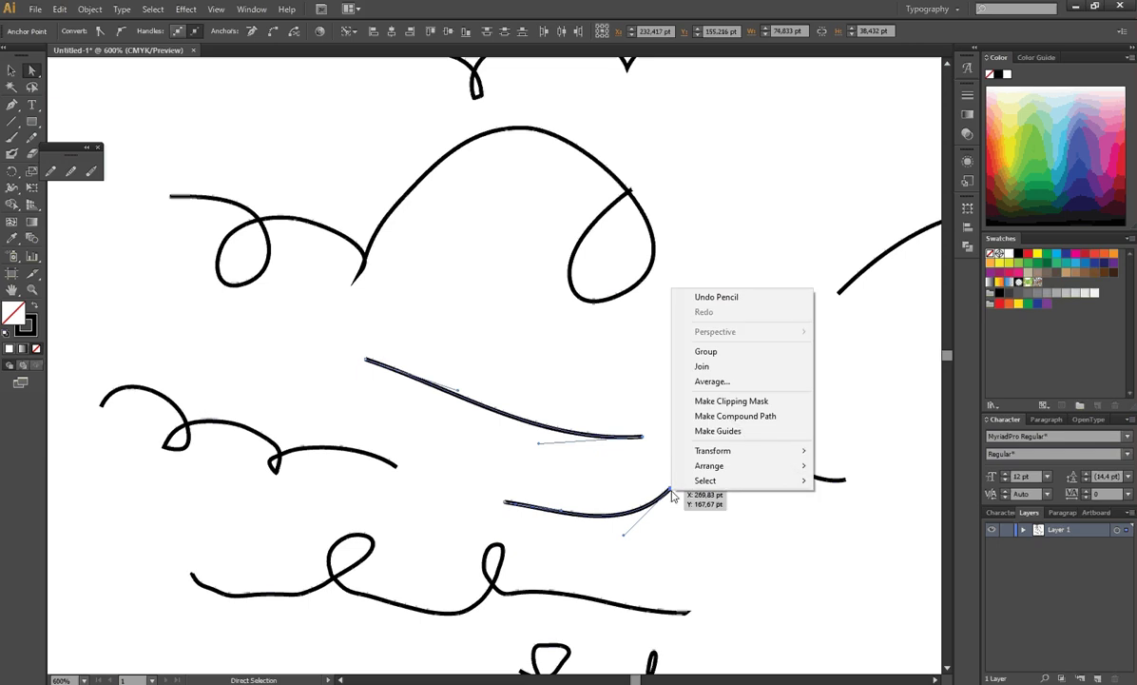
left_click(712, 367)
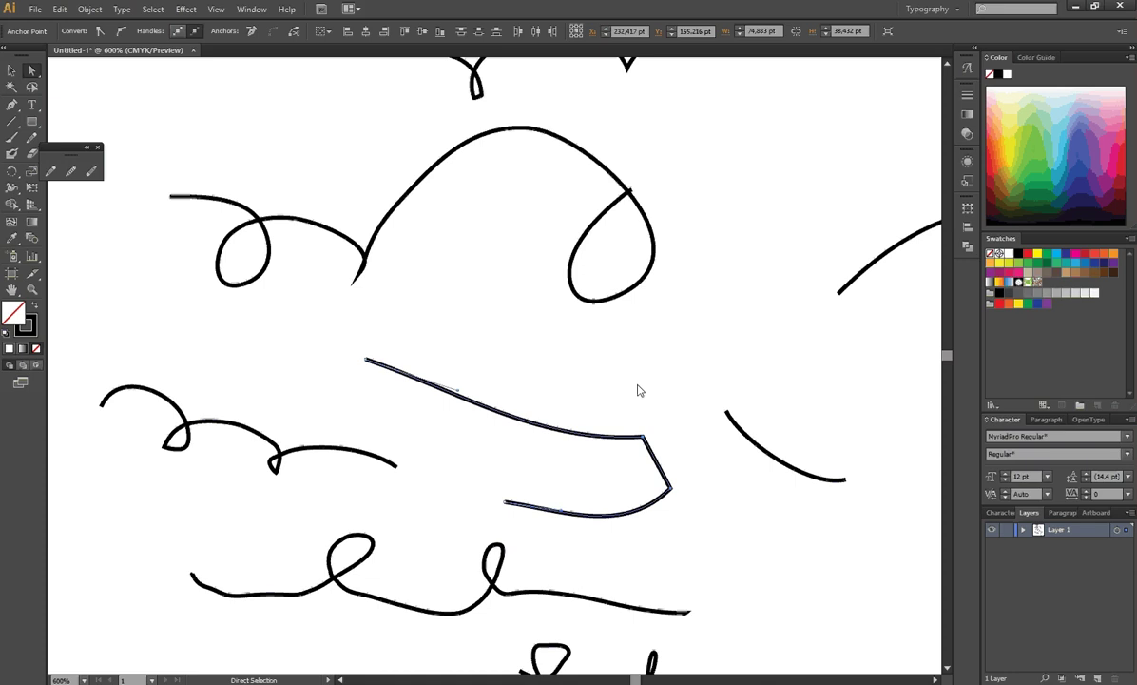
key("v")
left_click(581, 468)
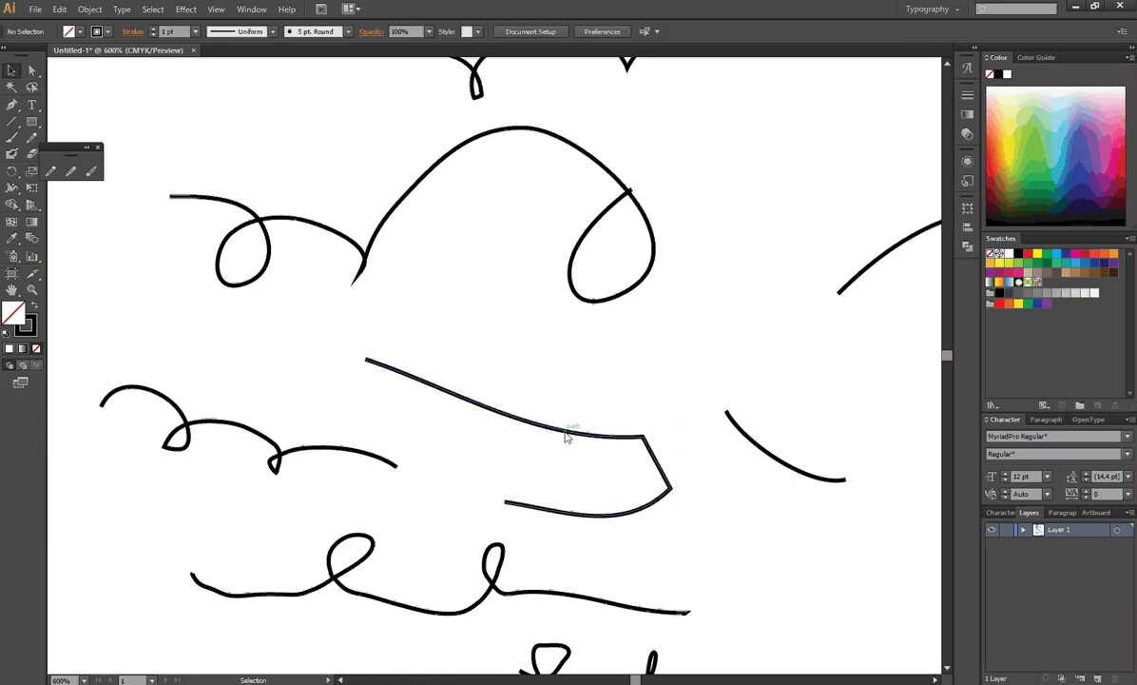
left_click_drag(566, 433, 563, 385)
left_click(715, 361)
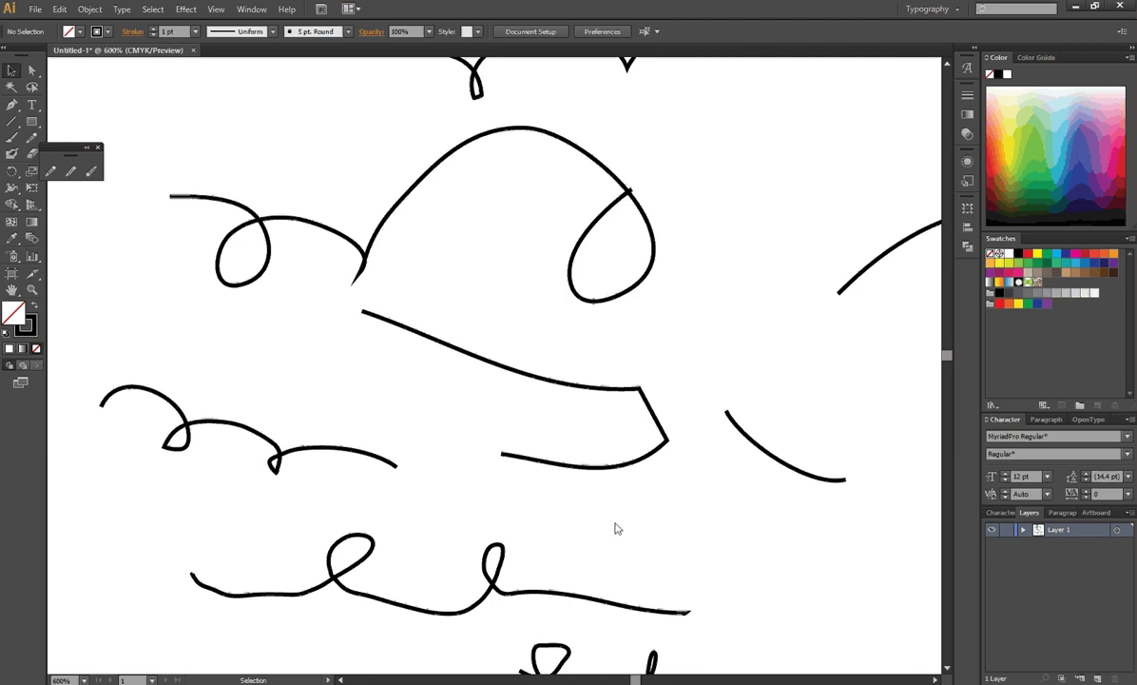
scroll(746, 512, "down", 5)
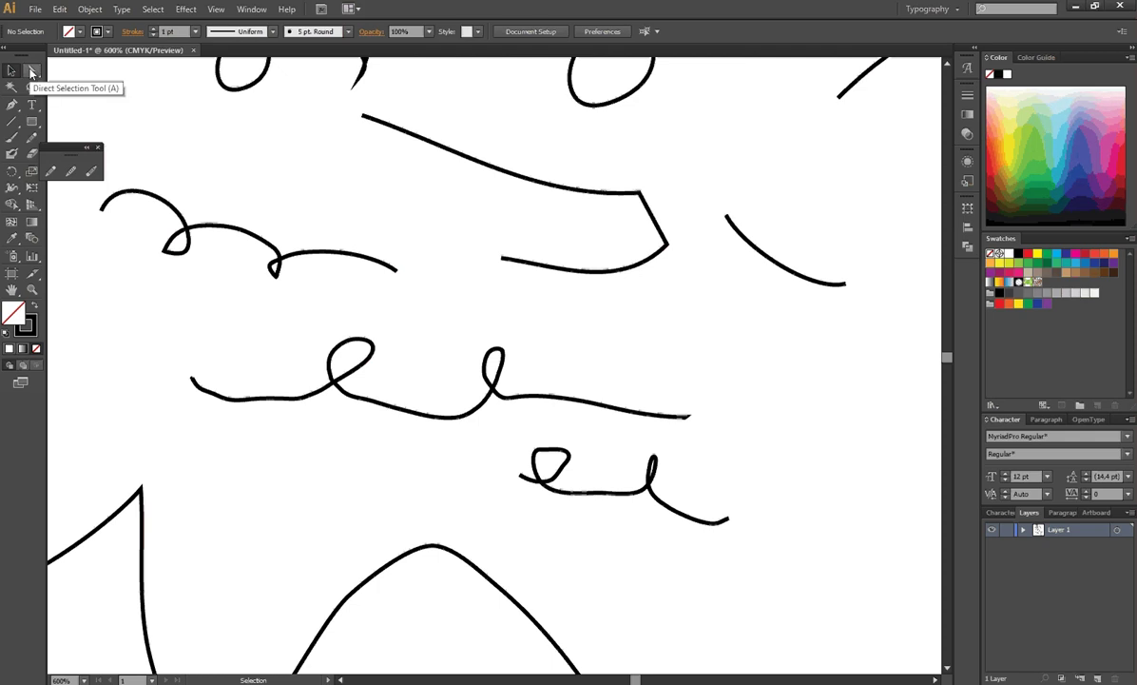
left_click(33, 74)
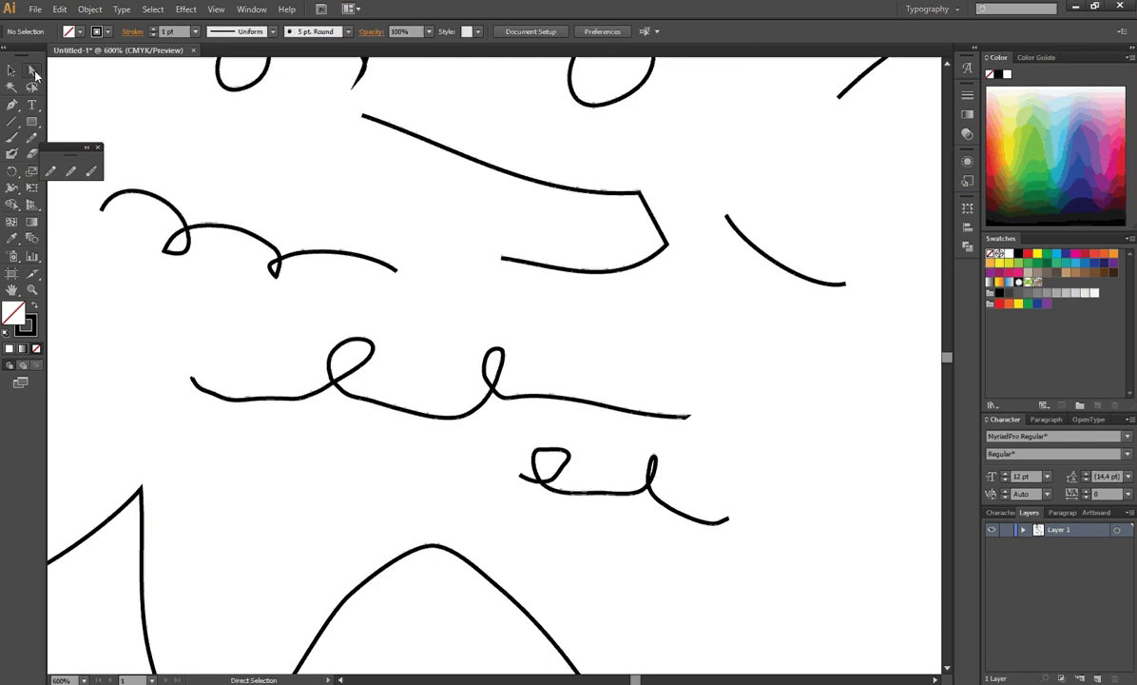
left_click(685, 418)
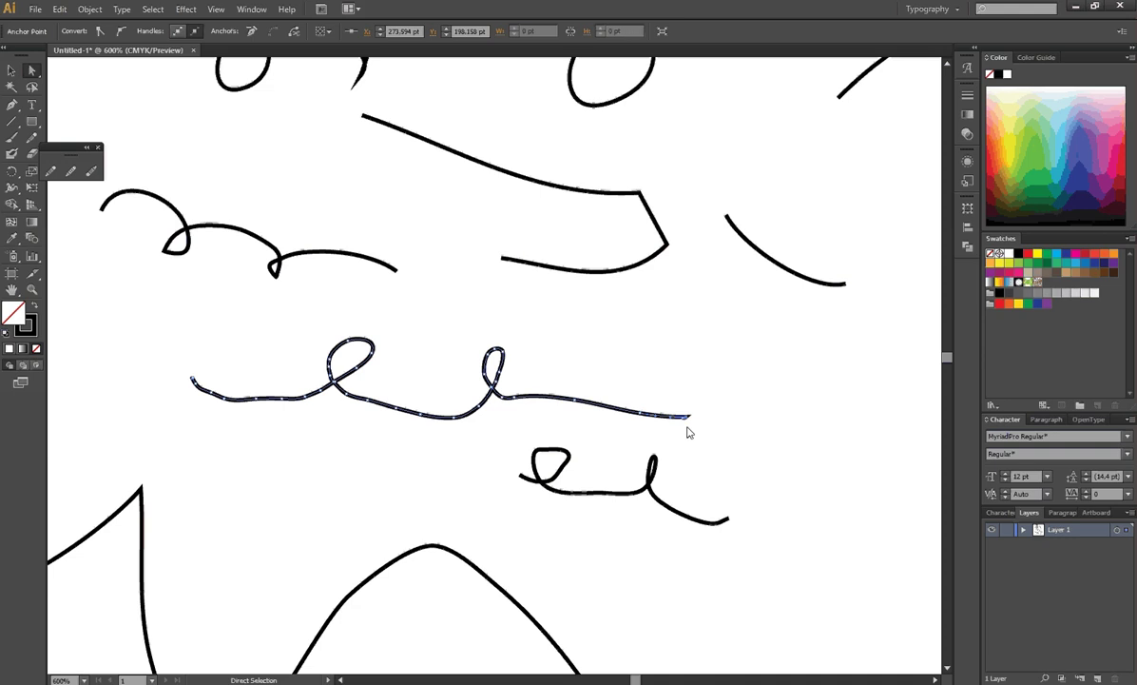
left_click(690, 419)
left_click(731, 522, "shift")
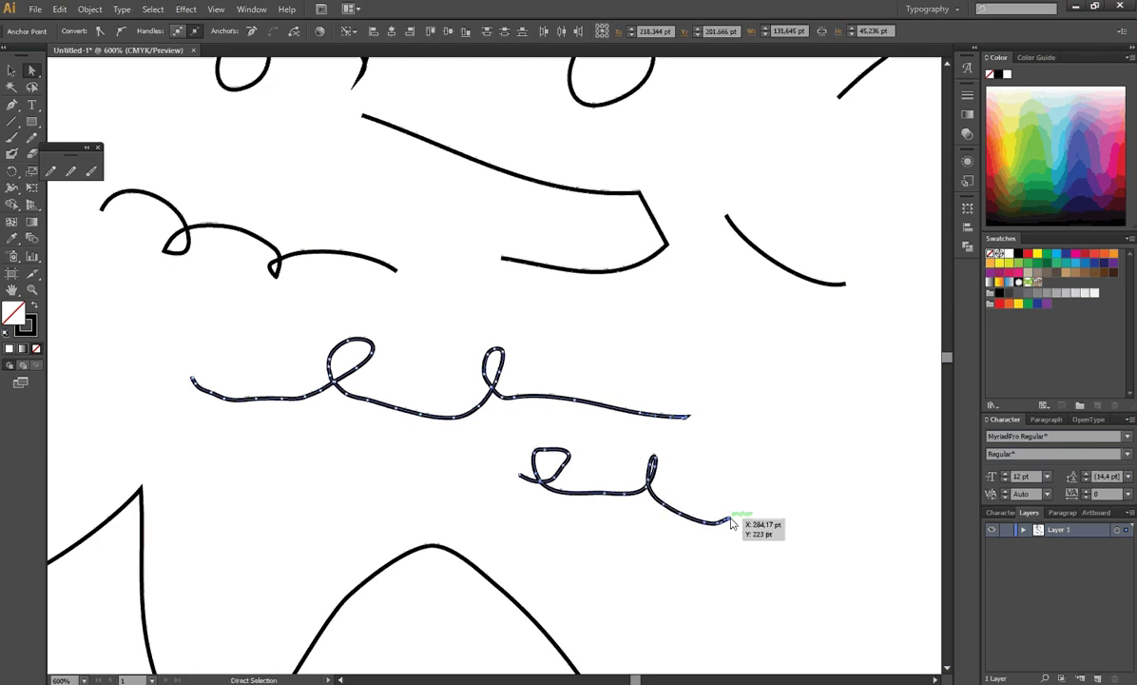
right_click(733, 522)
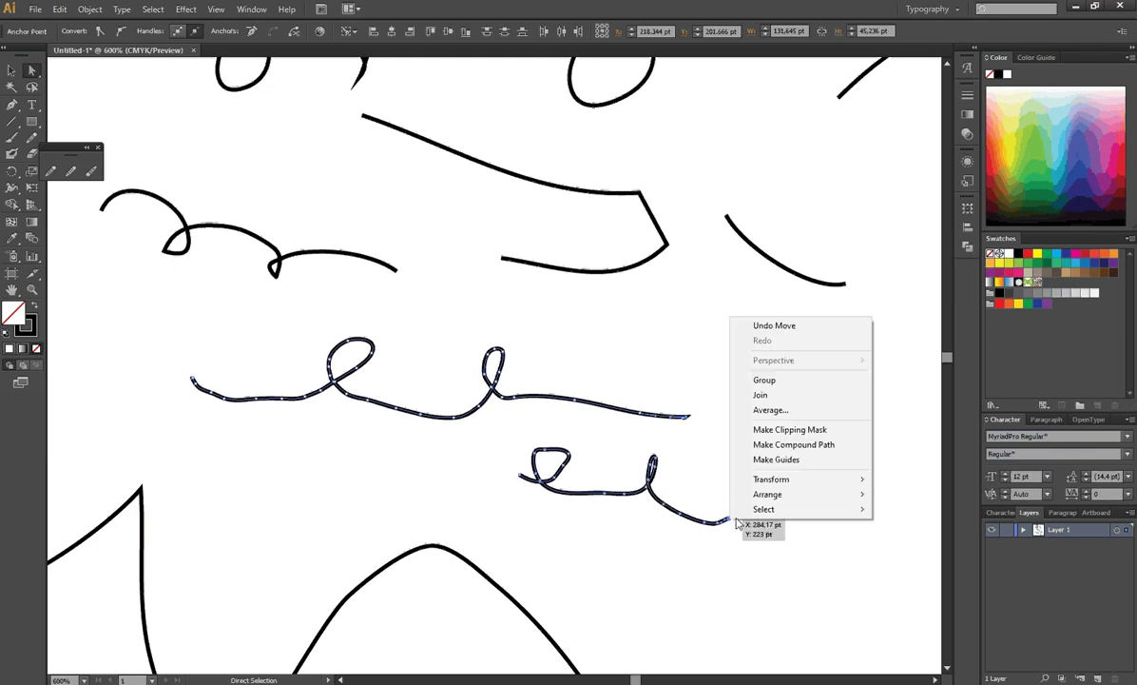
left_click(760, 395)
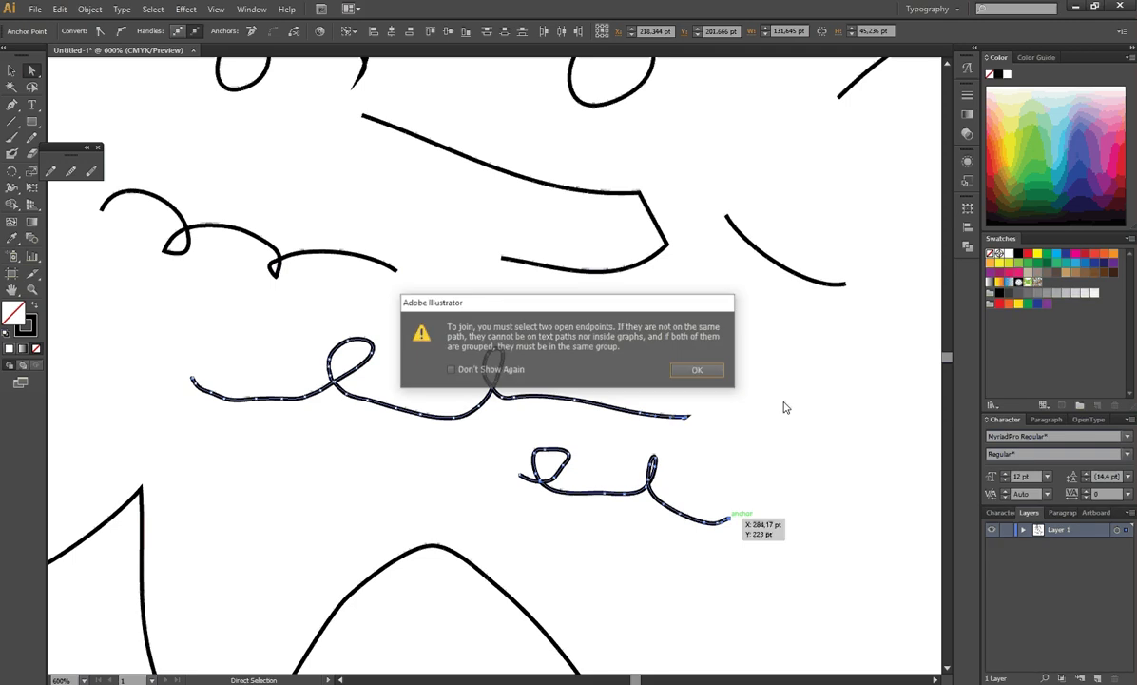
left_click(697, 370)
Step: Select the upper-right arc's endpoint and the lower-right arc, then Join them into one path
scroll(703, 376, "up", 2)
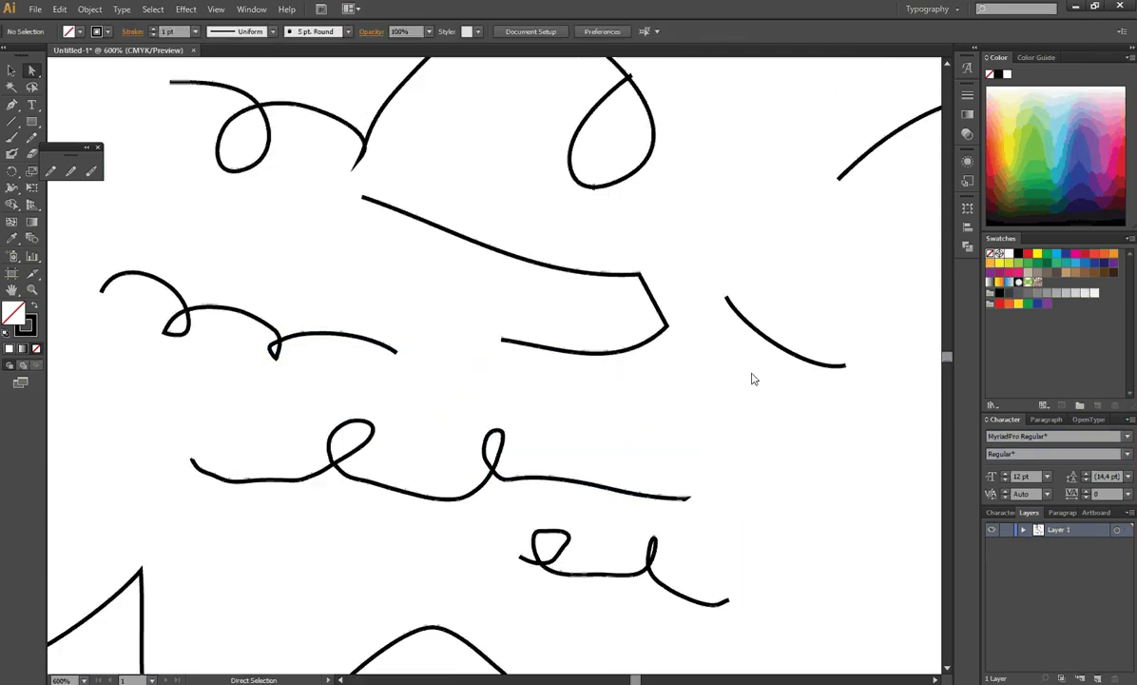
scroll(723, 380, "up", 2)
scroll(728, 386, "up", 2)
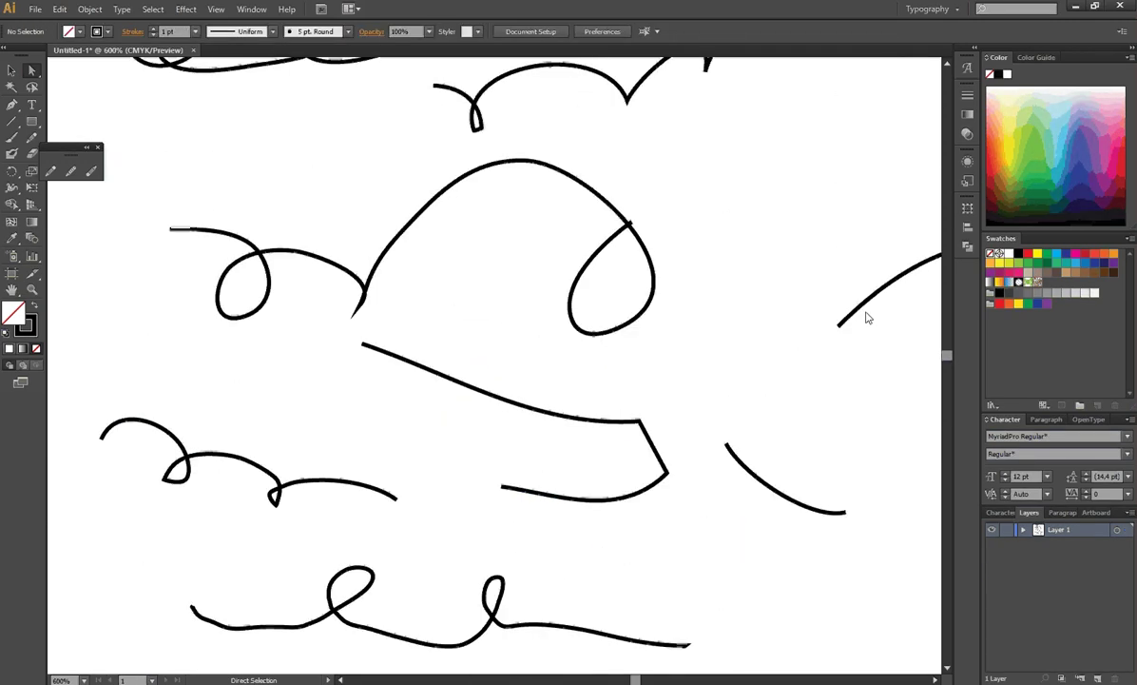
left_click(839, 326)
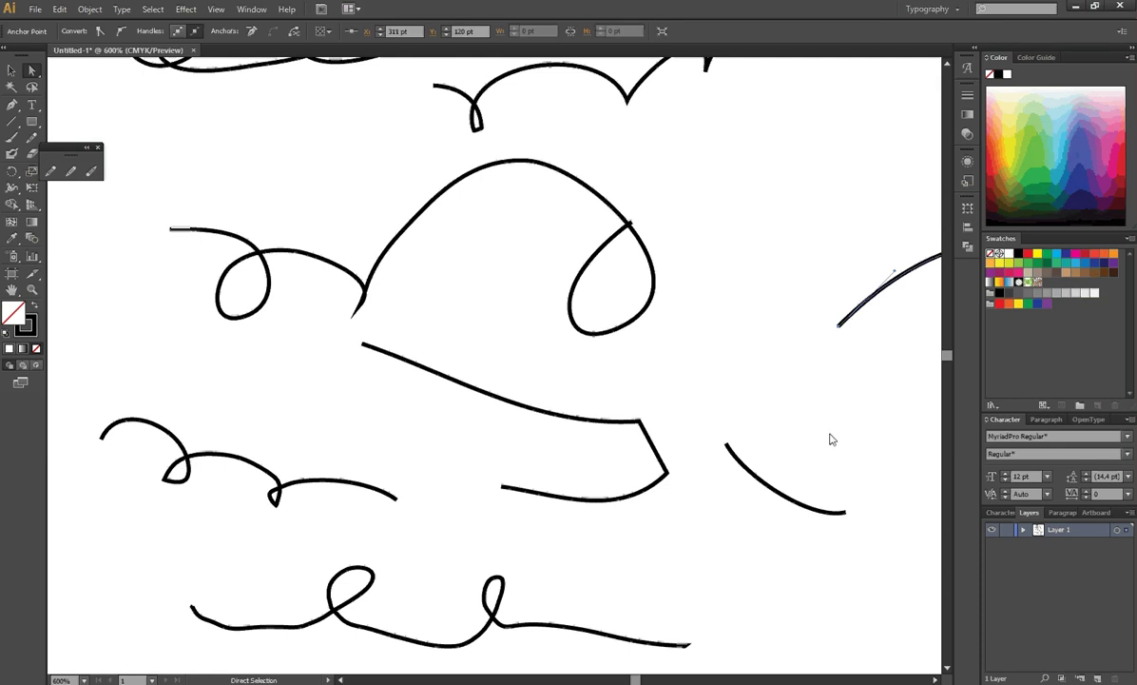
left_click(728, 446)
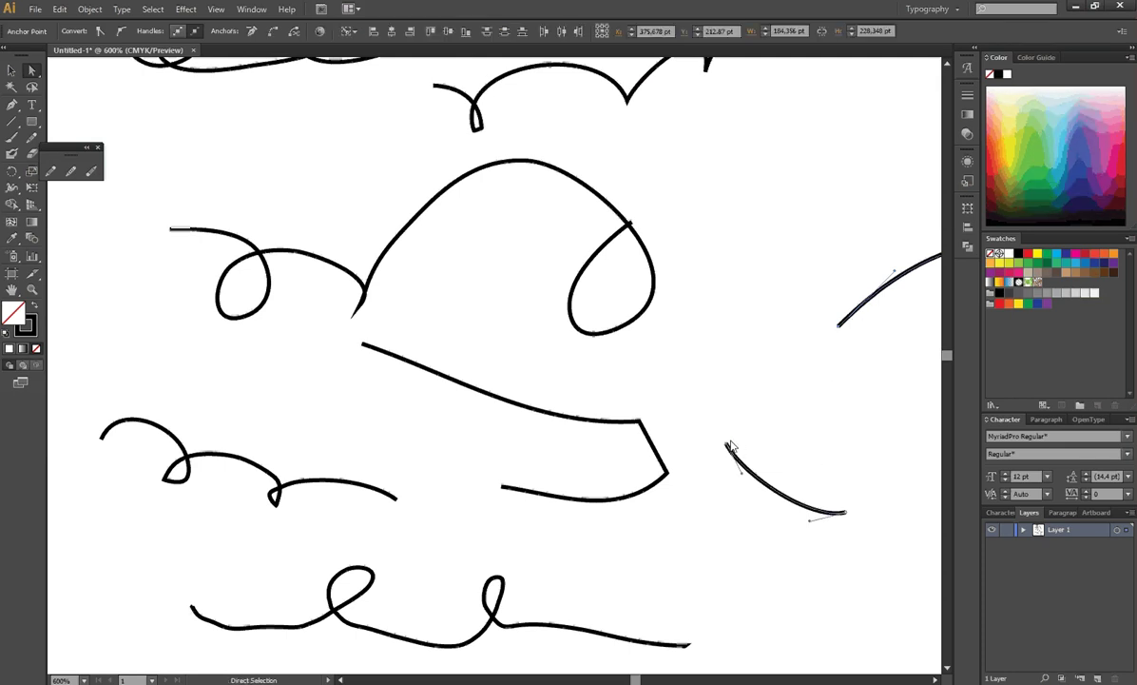
right_click(730, 448)
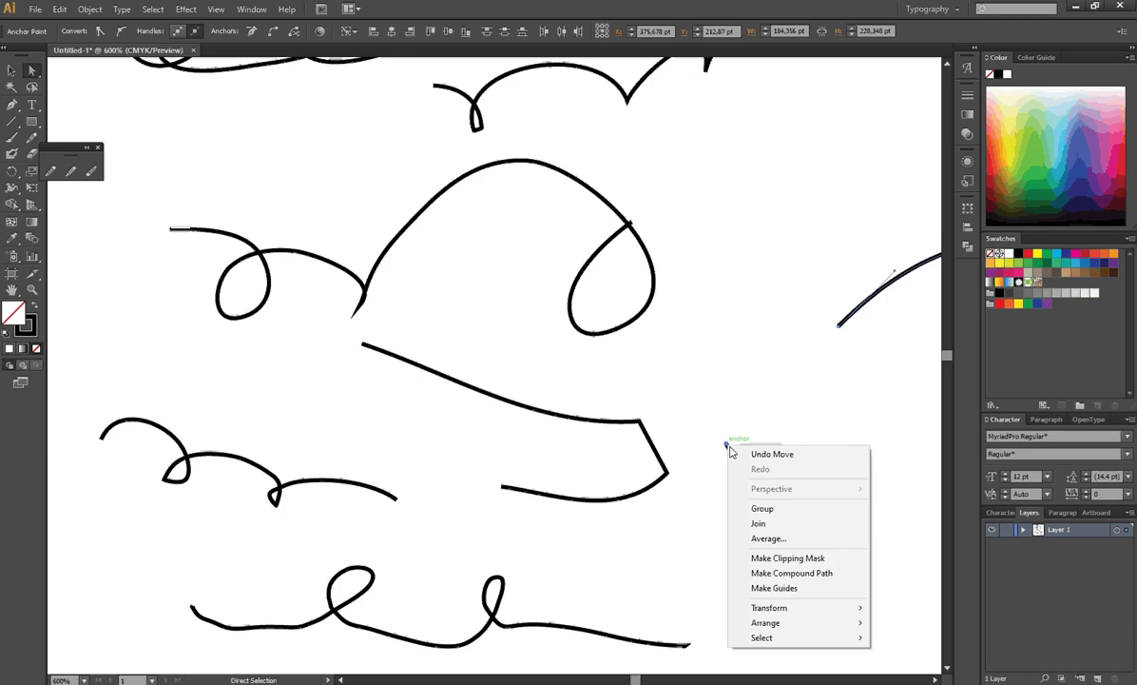
left_click(759, 523)
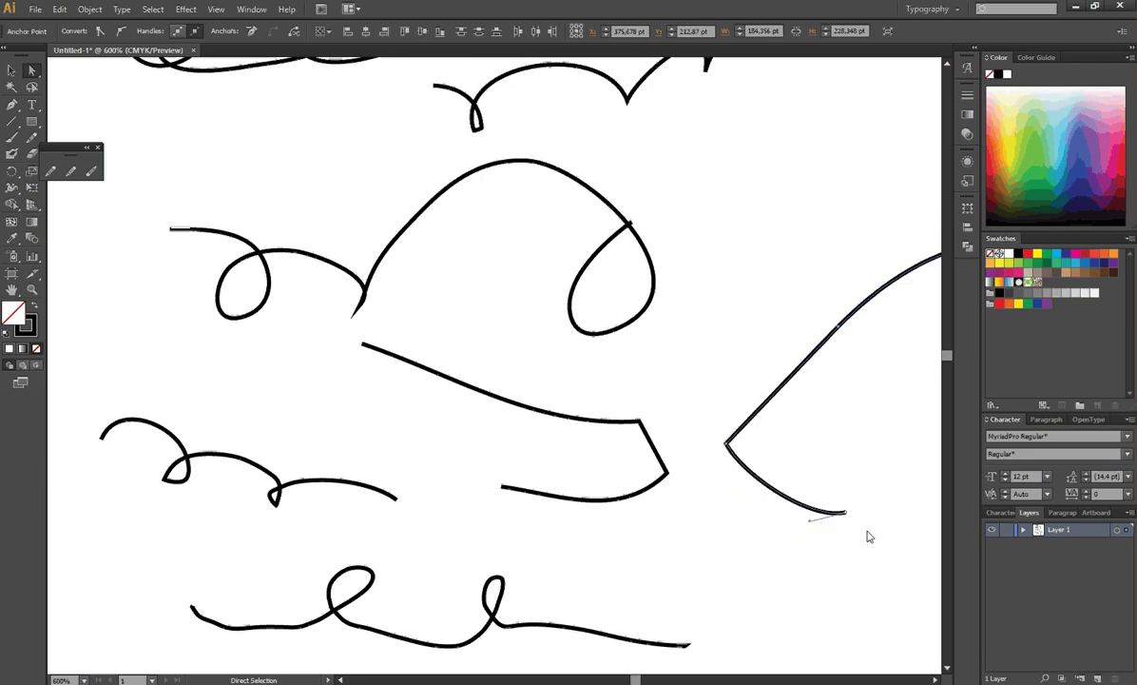
left_click(929, 678)
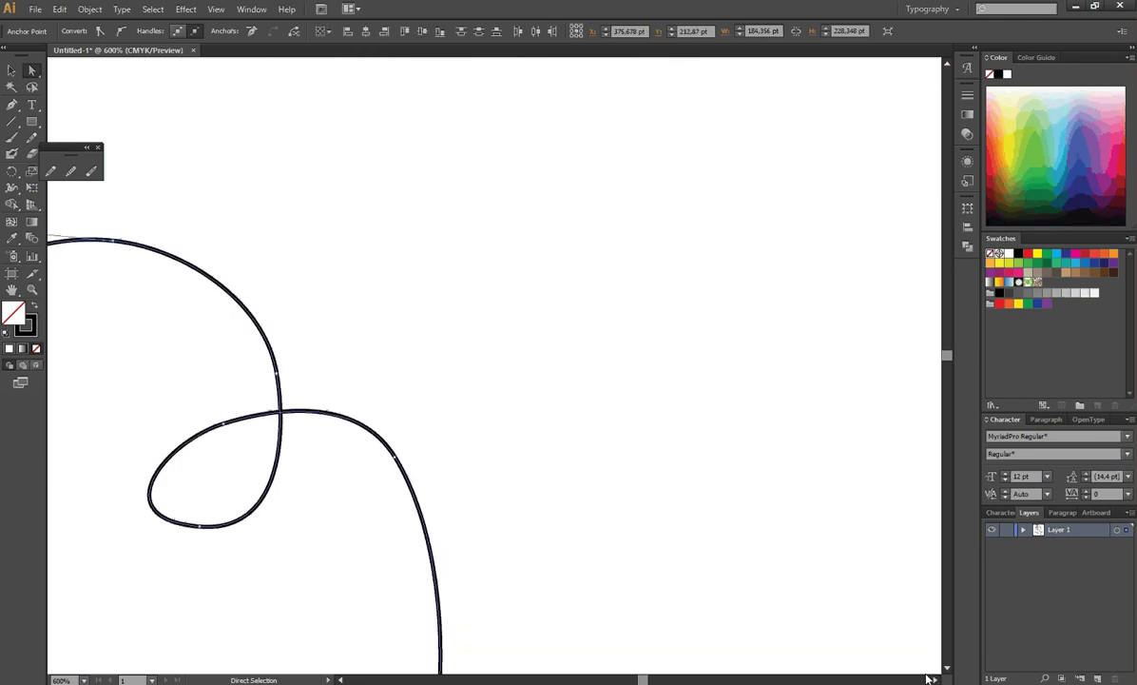
Step: Scroll around the drawing at 600% zoom
scroll(655, 569, "down", 2)
scroll(492, 592, "down", 3)
scroll(444, 558, "down", 6)
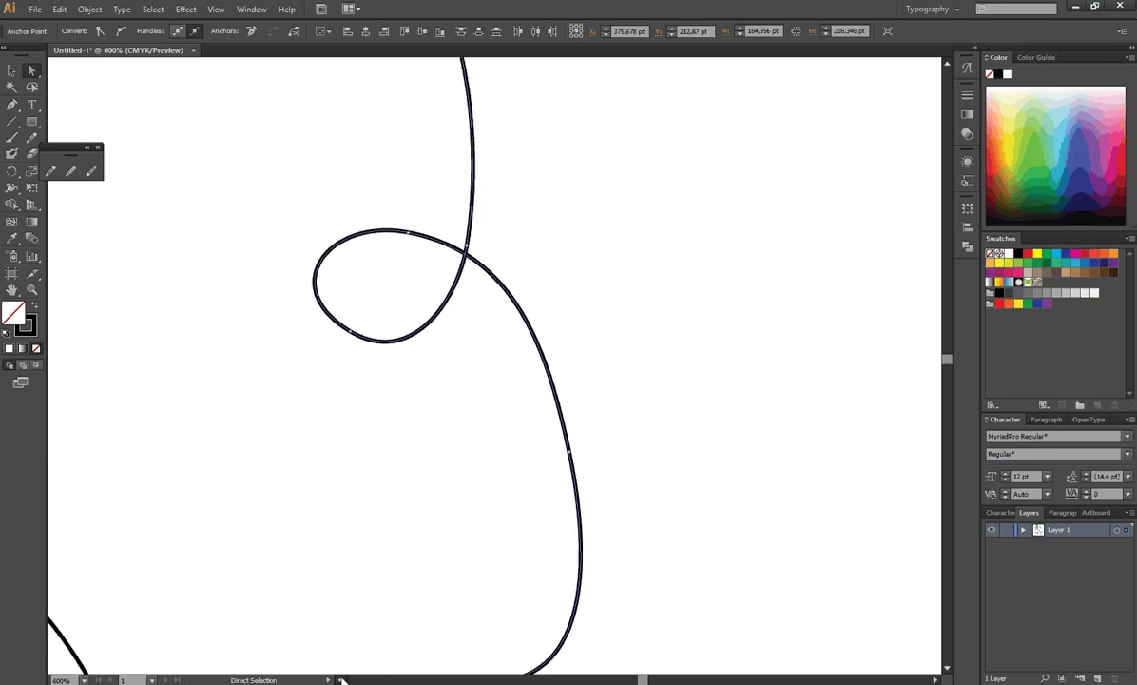
scroll(518, 511, "up", 3)
scroll(518, 511, "right", 3)
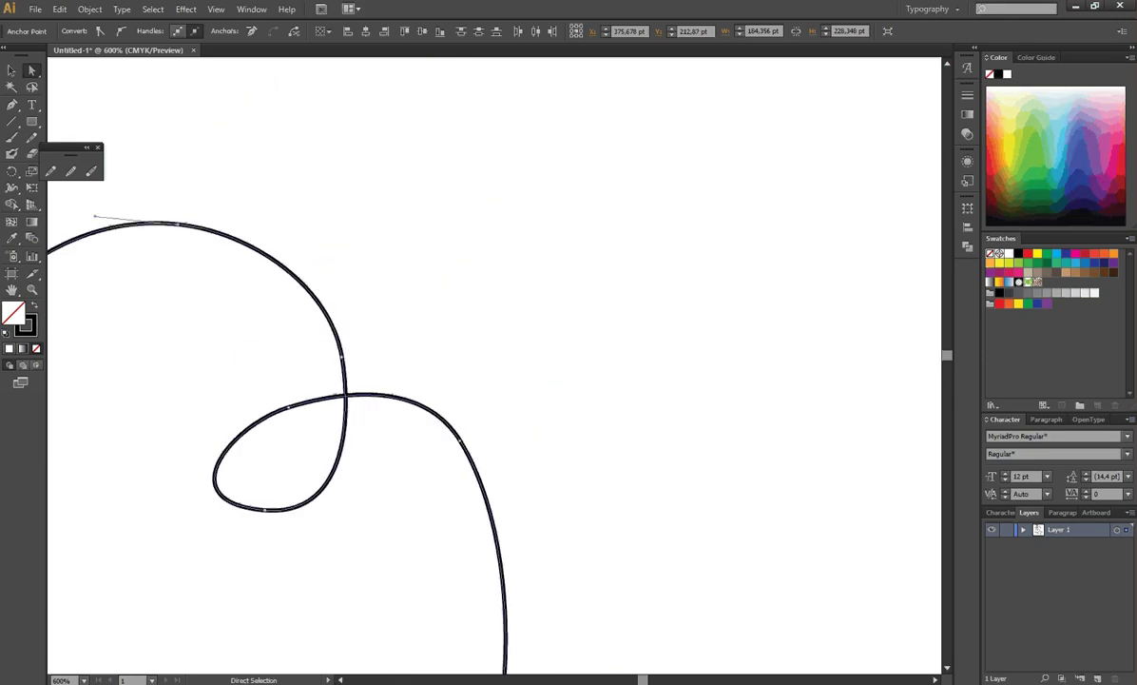
Step: Zoom the view out from 600% to 300% with the Zoom tool
left_click(31, 289)
left_click(381, 315, "alt")
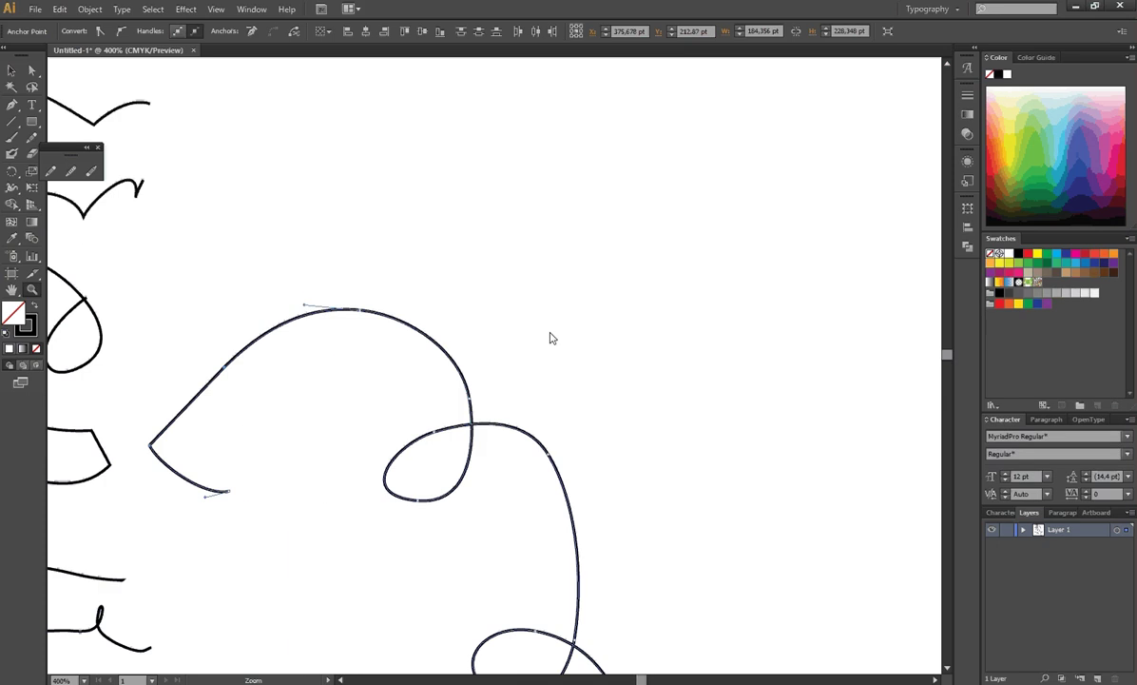
left_click(550, 339, "alt")
left_click(430, 303)
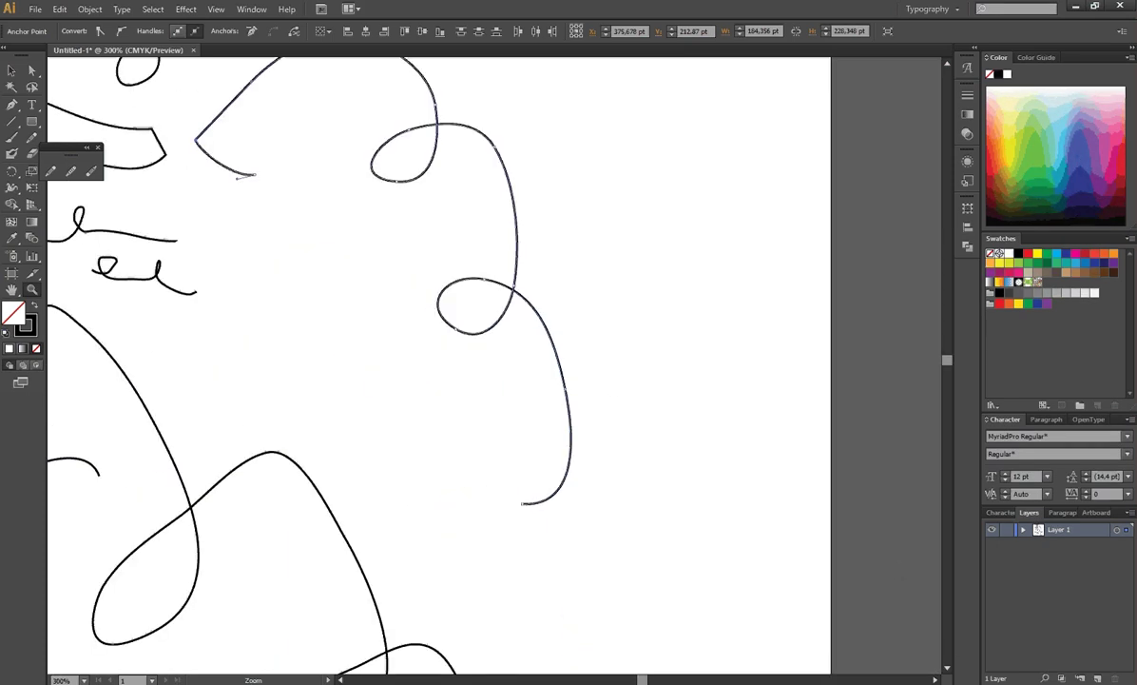
Step: Scroll around to view the long joined curve and the artboard's top edge
left_click(935, 679)
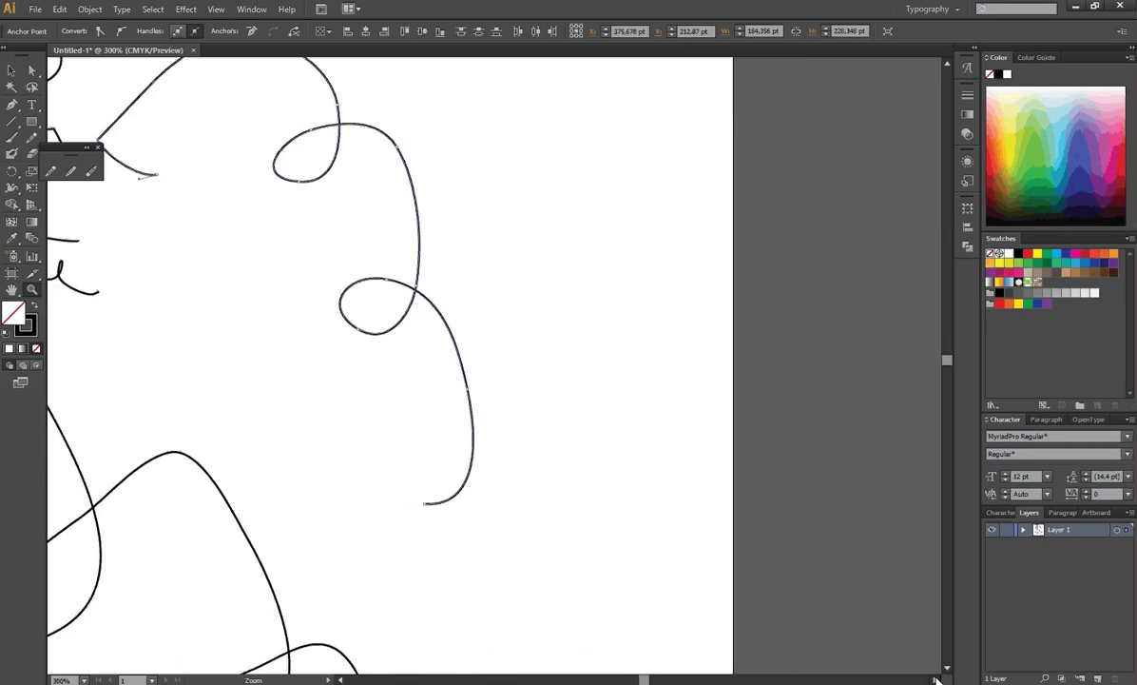
left_click(637, 679)
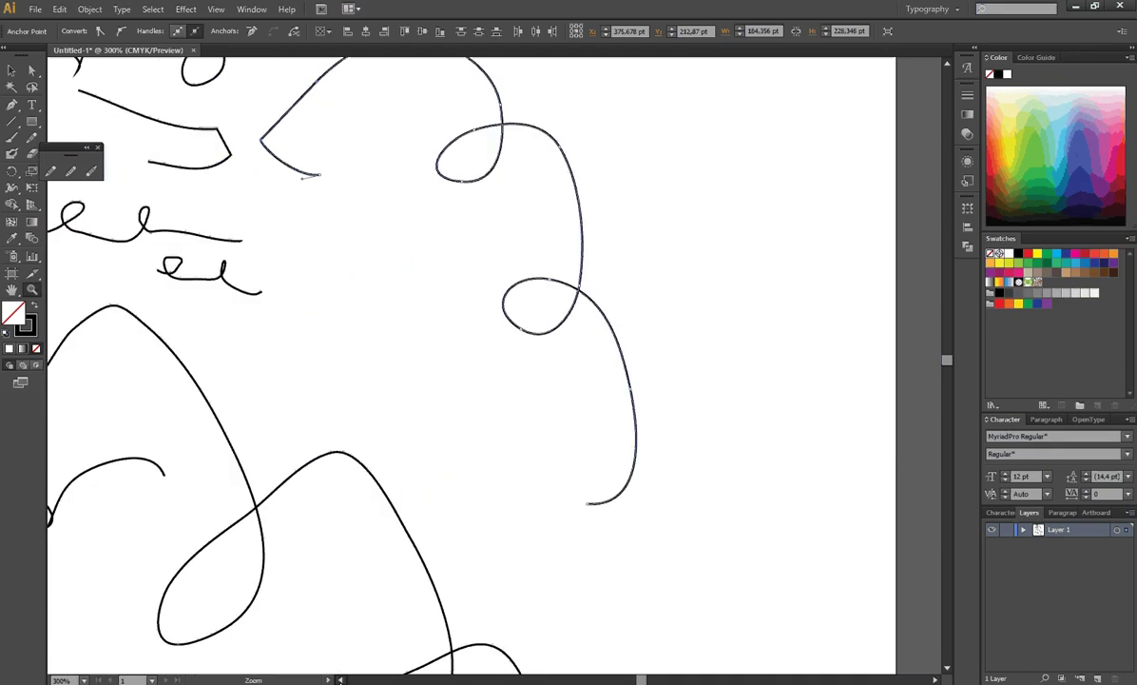
scroll(401, 658, "left", 4)
scroll(653, 495, "down", 4)
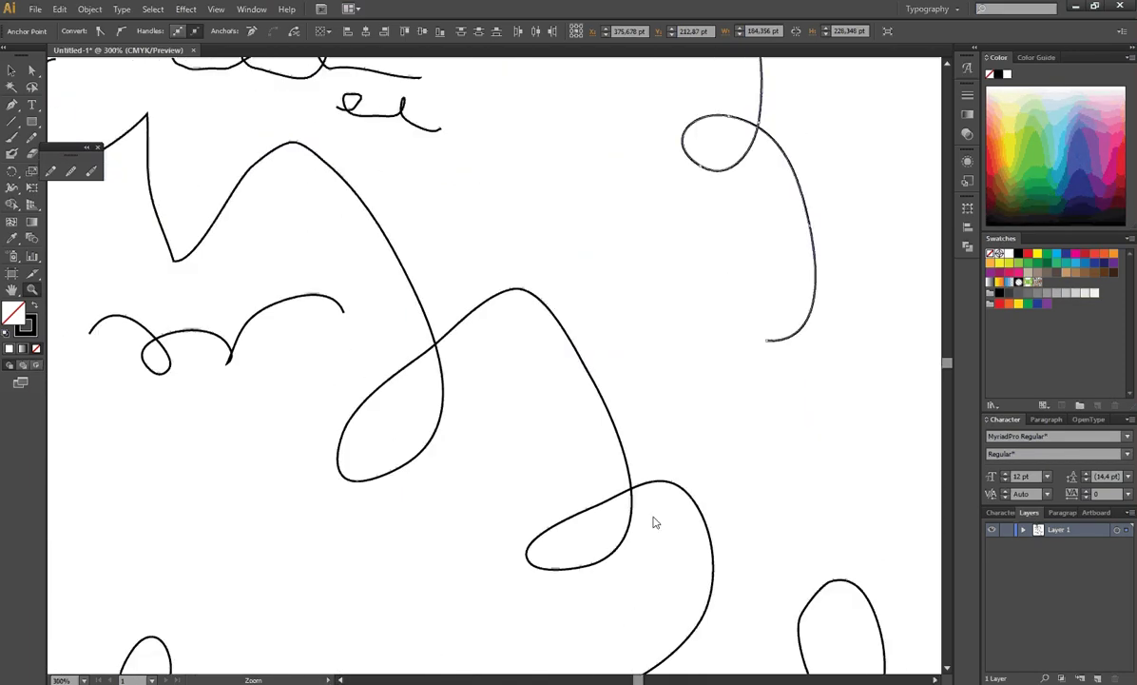
scroll(654, 522, "down", 8)
scroll(664, 543, "down", 2)
scroll(748, 571, "down", 3)
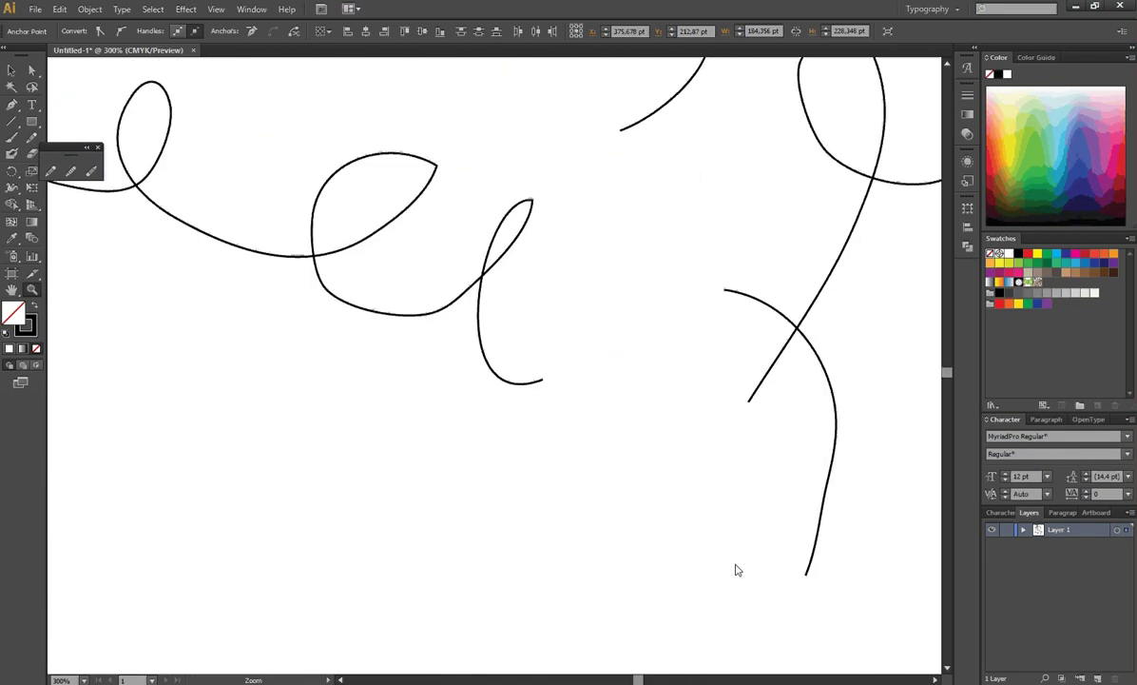
scroll(665, 580, "up", 1)
scroll(599, 587, "up", 5)
scroll(575, 587, "up", 5)
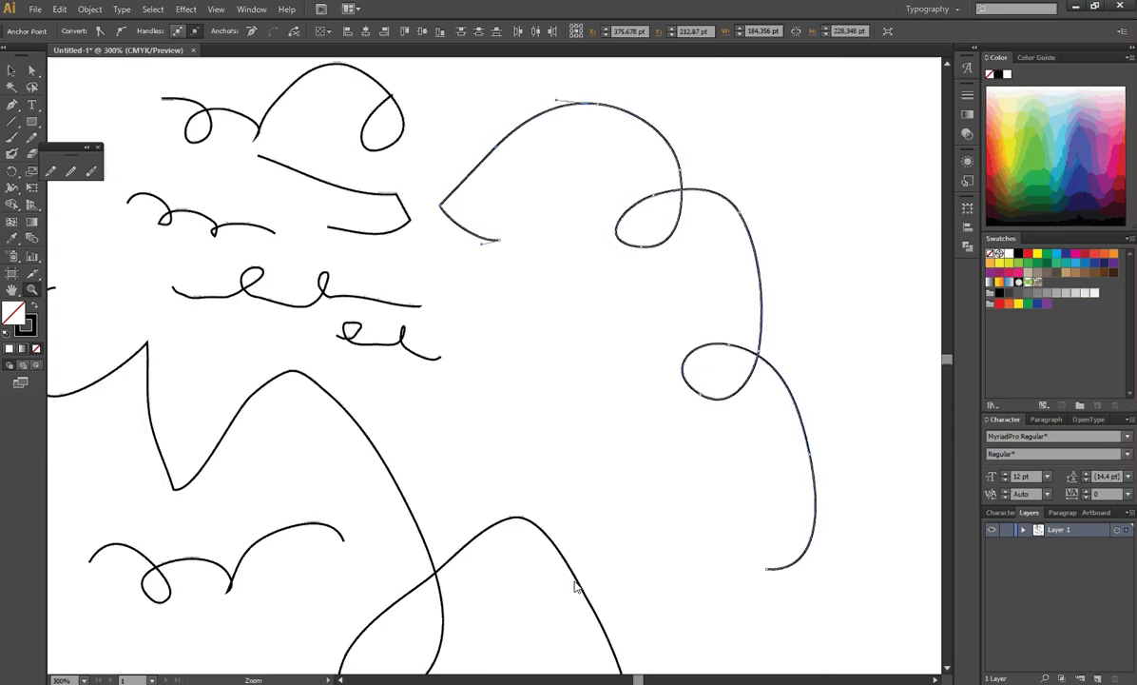
scroll(574, 587, "up", 5)
scroll(675, 469, "up", 1)
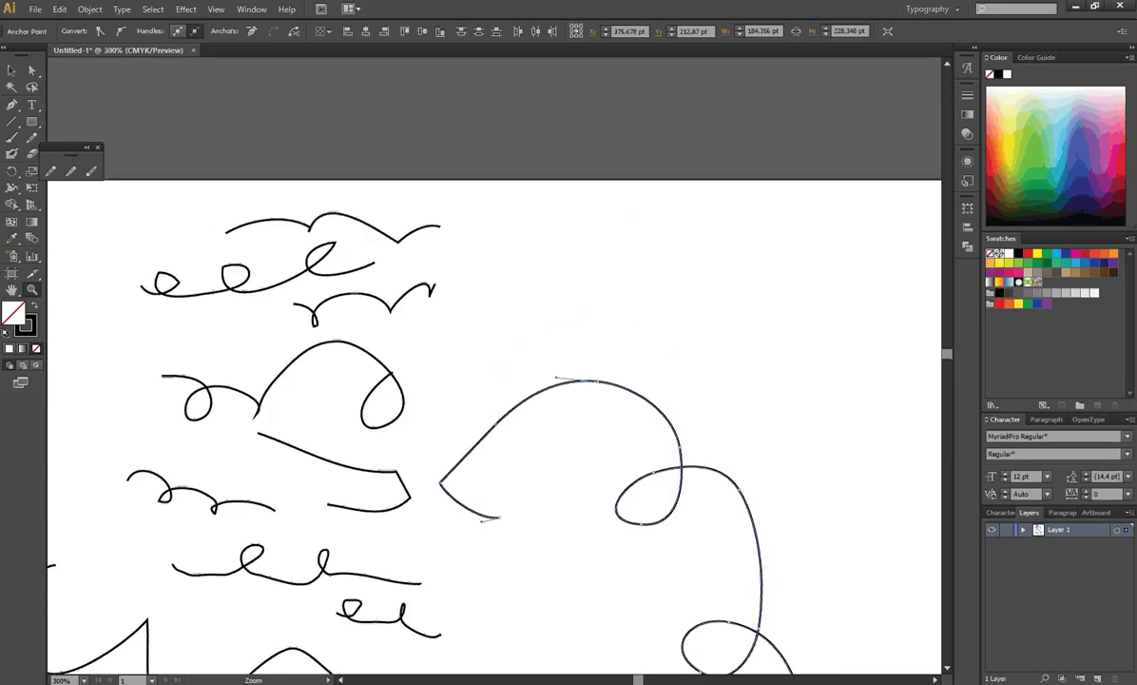